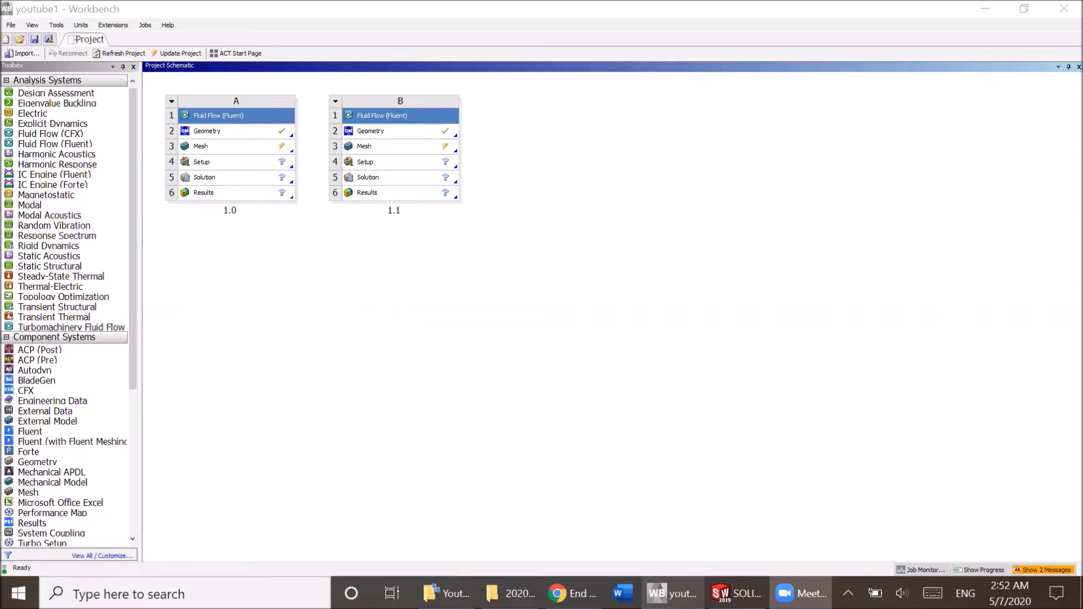
Switch to SOLIDWORKS and examine the planar surface's profile and its Sketch1 dimensions, including the small tapered corner.
click(734, 594)
scroll(727, 463, down, 6)
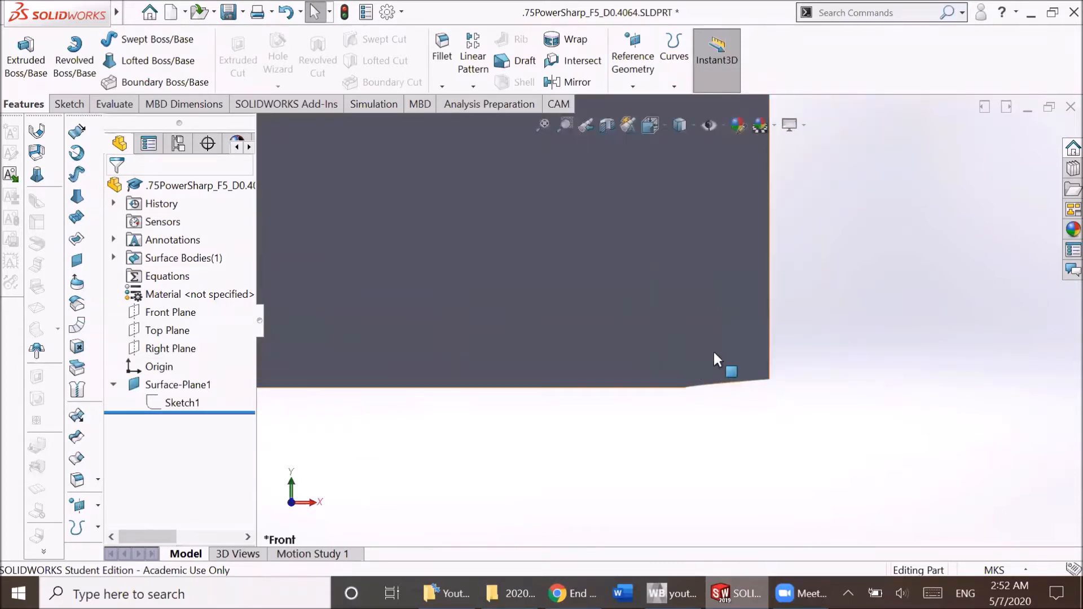
click(499, 387)
scroll(529, 303, down, 5)
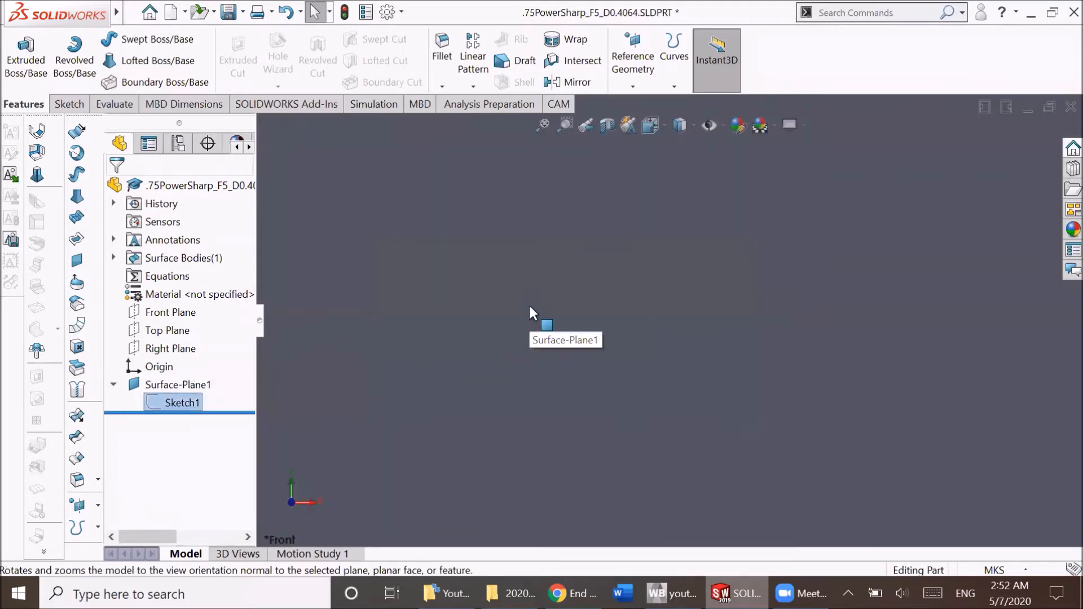
scroll(529, 304, up, 9)
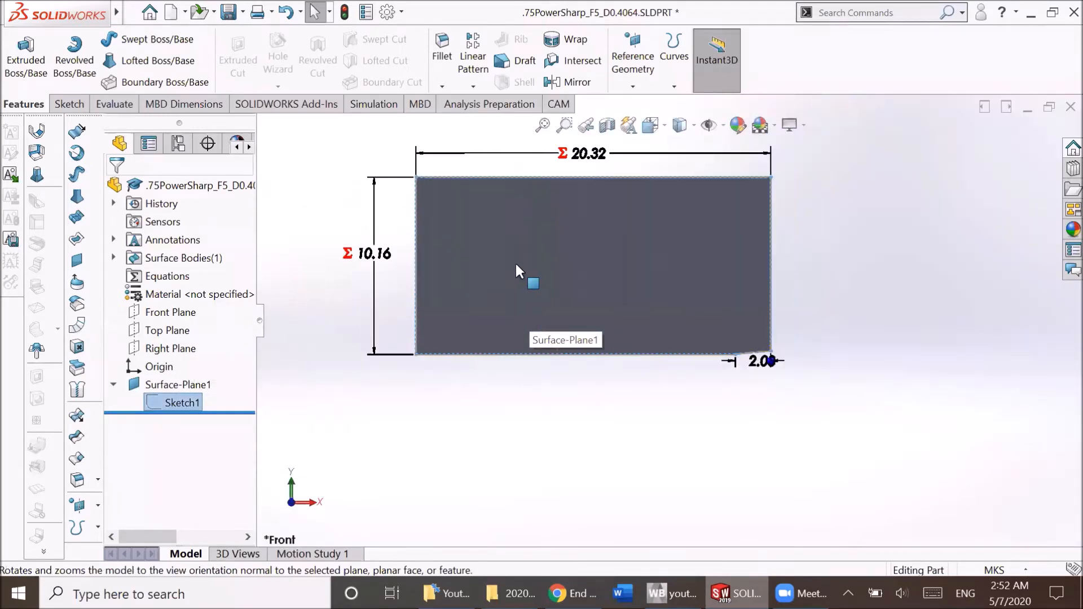
scroll(543, 290, up, 3)
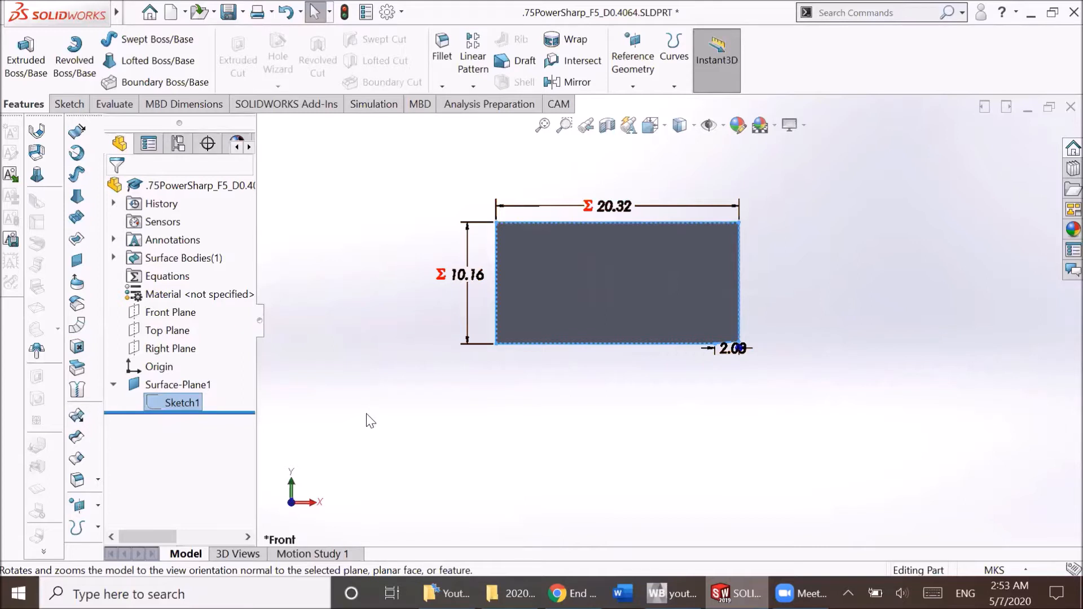
scroll(727, 344, up, 3)
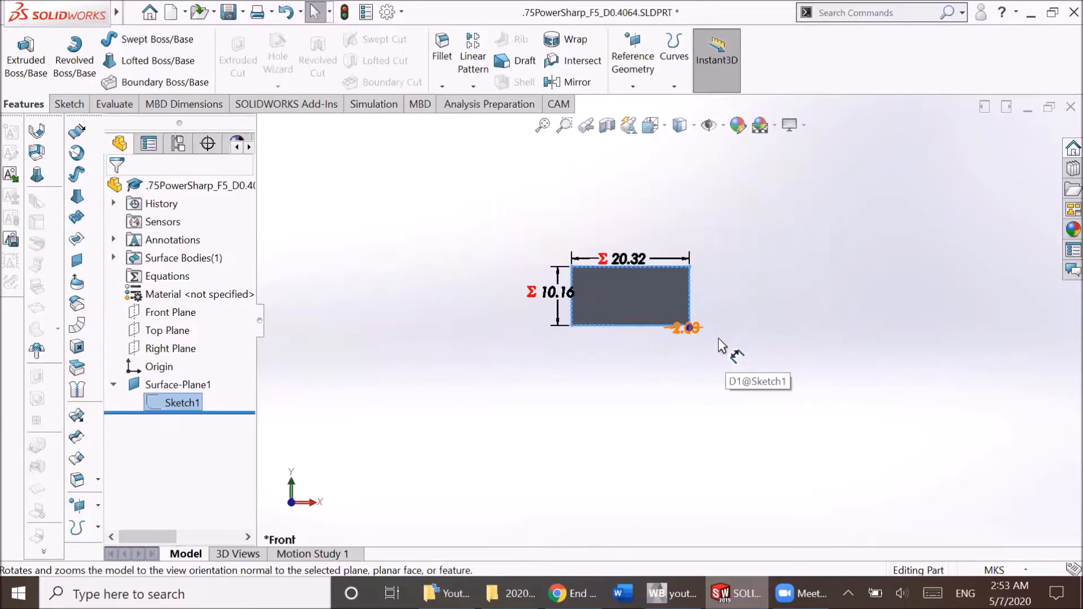
scroll(560, 277, down, 5)
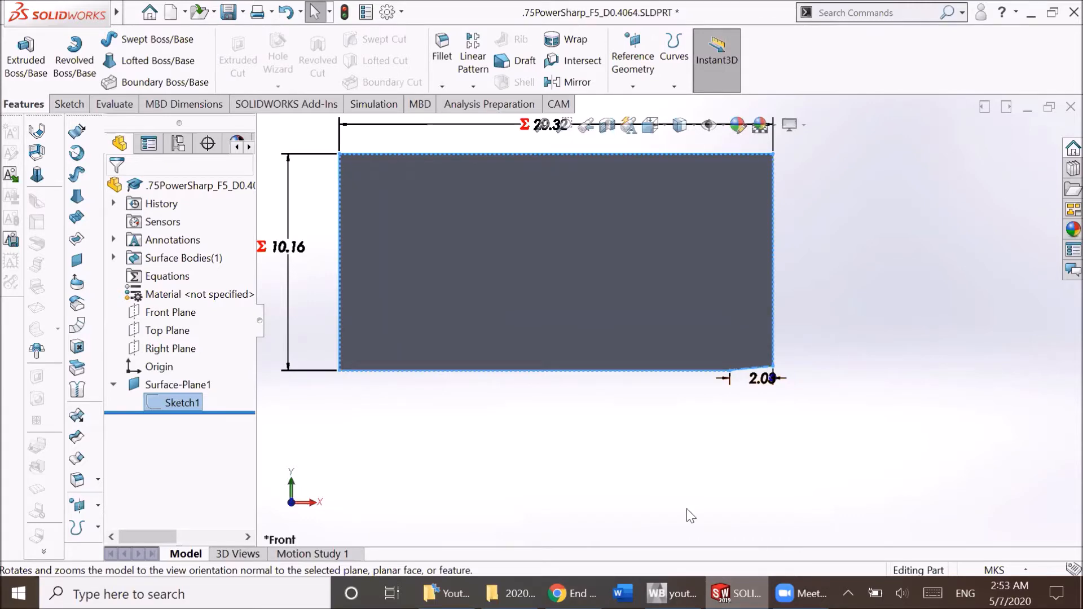
Return to Workbench, add a Fluid Flow (Fluent) system below system A, and name it 2.0.
click(733, 593)
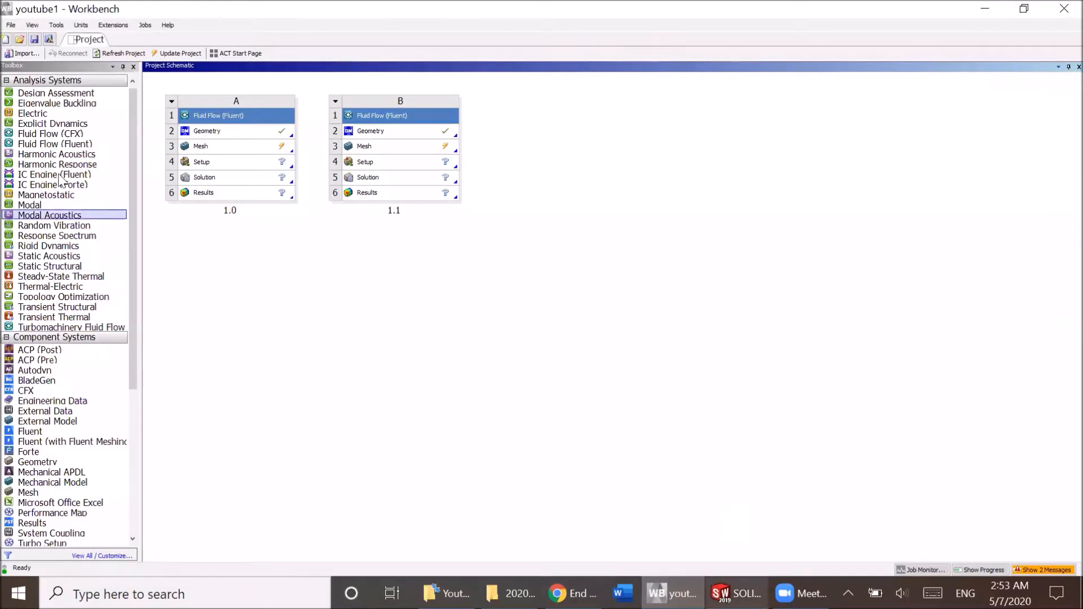
drag(71, 148, 218, 225)
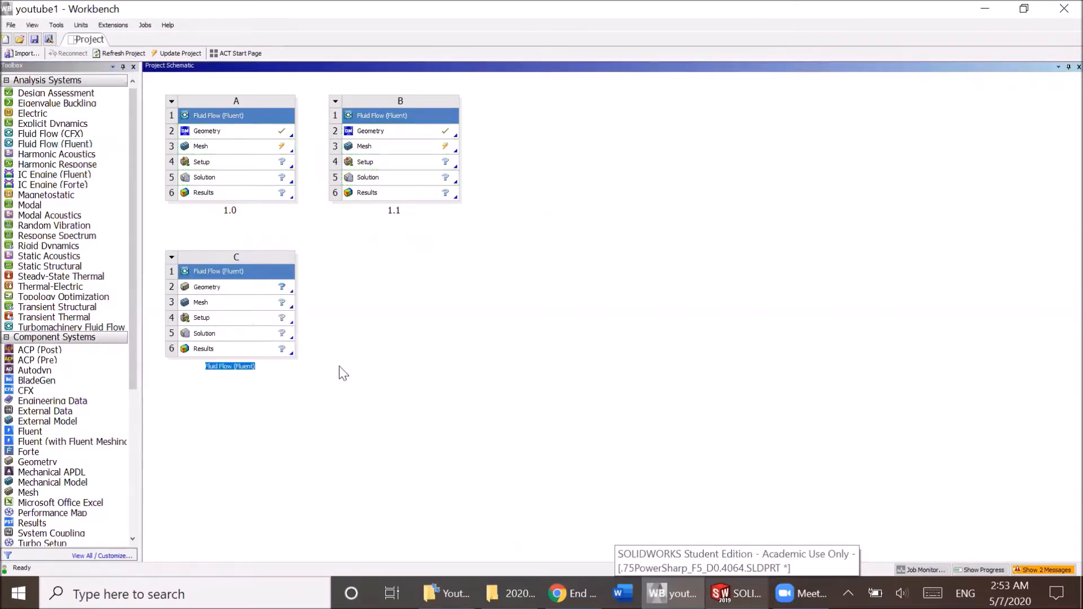
text(2.0)
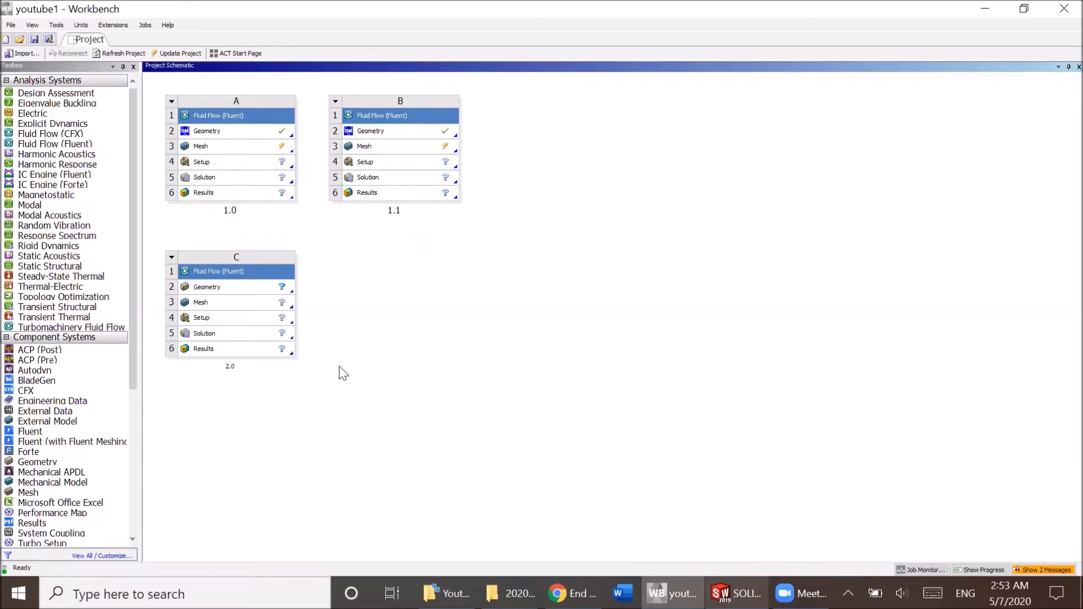
key(Return)
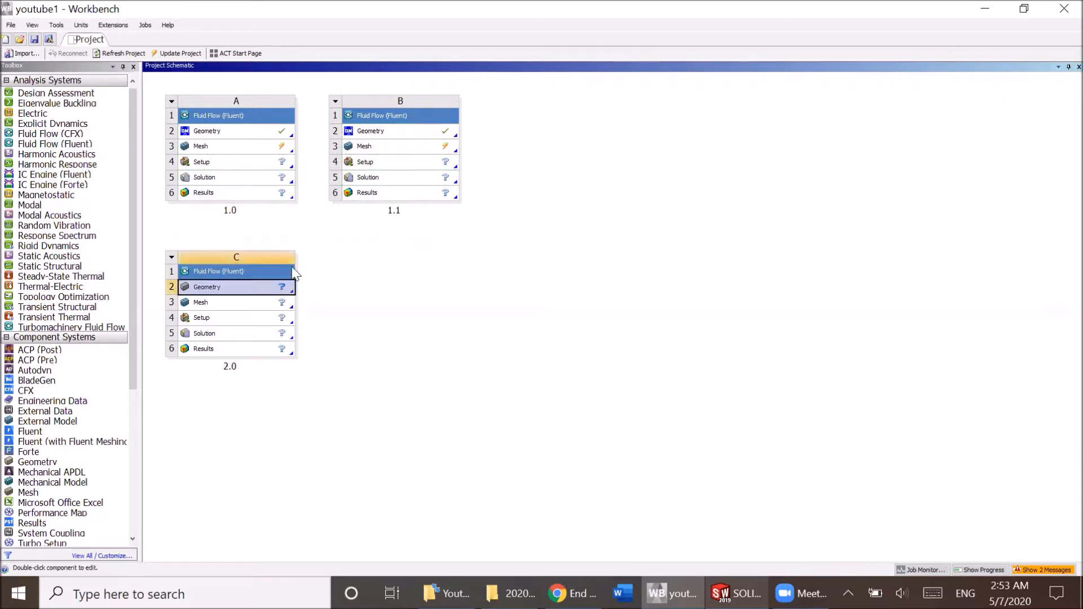
Review the geometry import options for system 2.0 and the part's export formats in SOLIDWORKS, without saving anything.
right_click(260, 295)
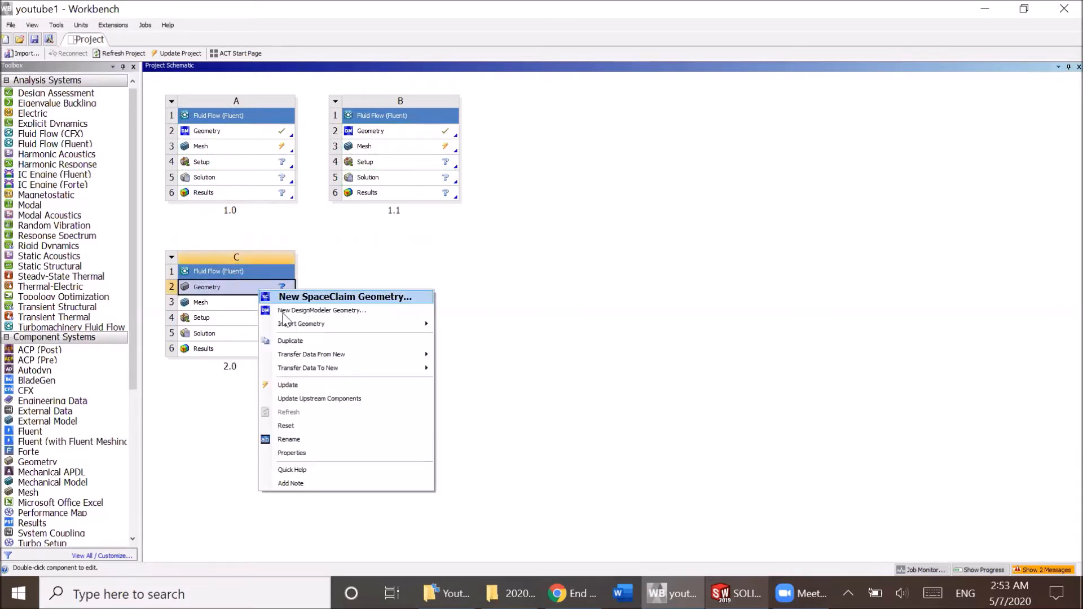
mouse_move(316, 324)
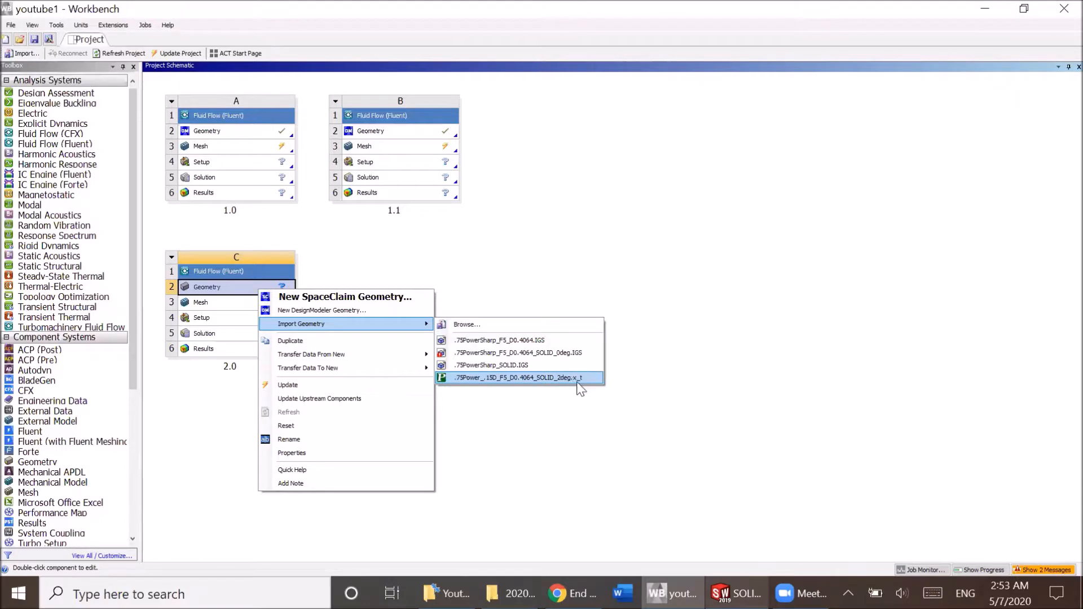
key(alt+Tab)
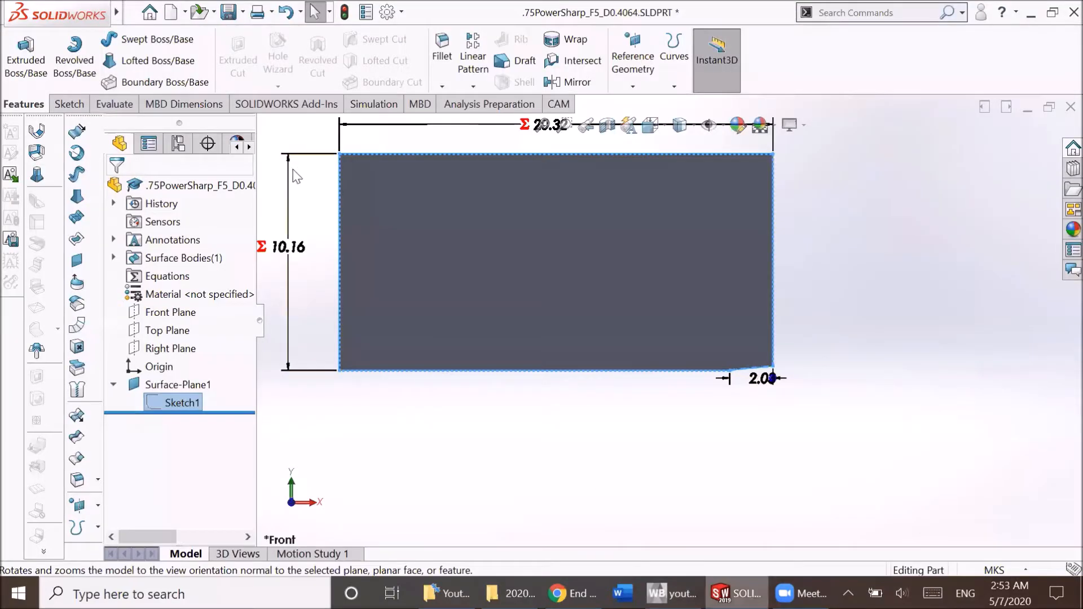
click(134, 13)
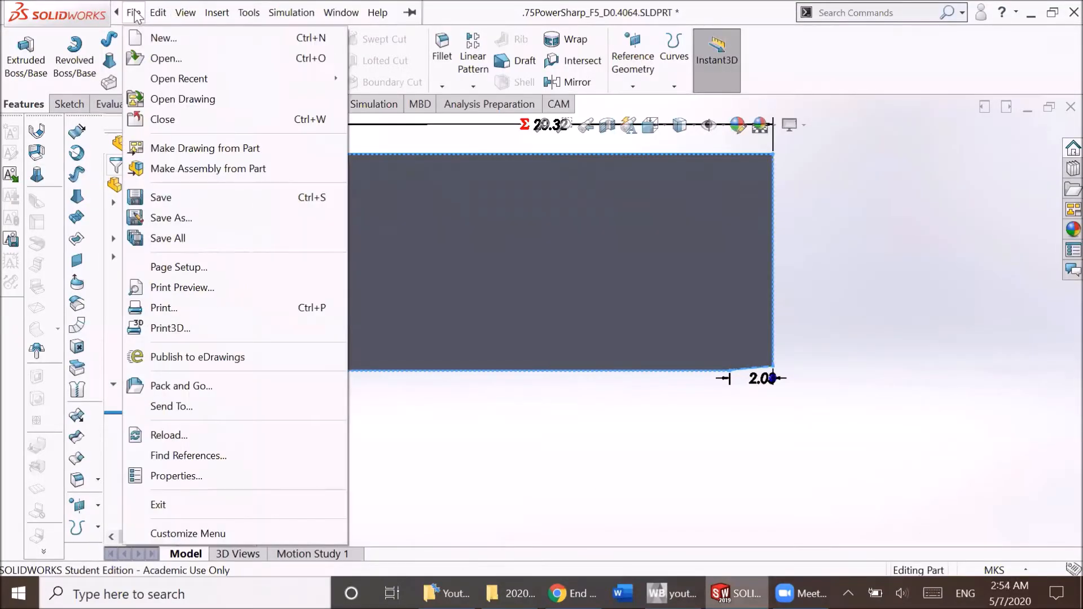
click(133, 12)
click(134, 13)
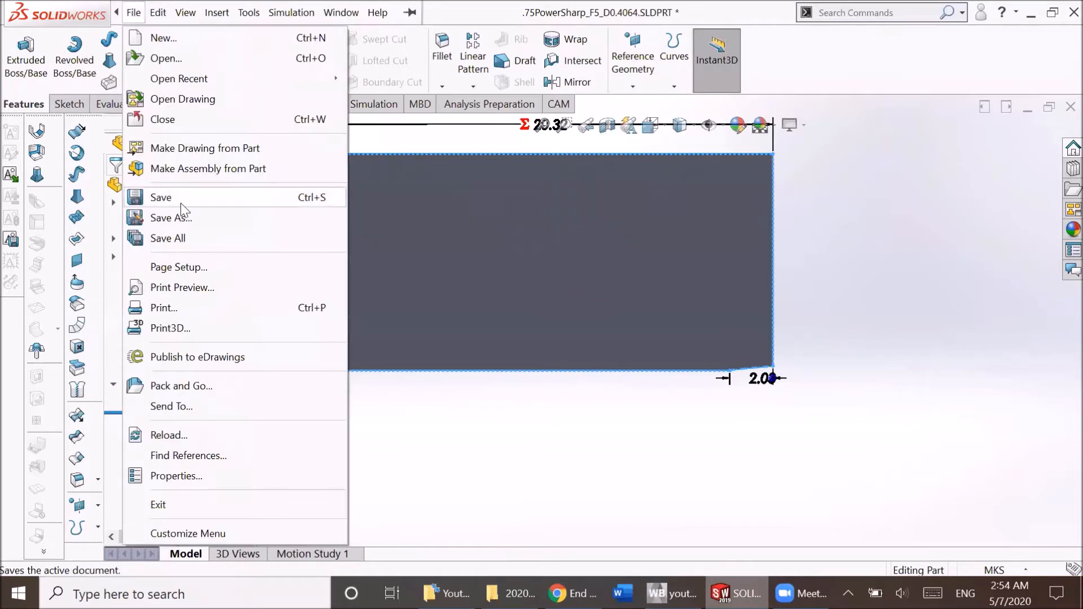
click(194, 220)
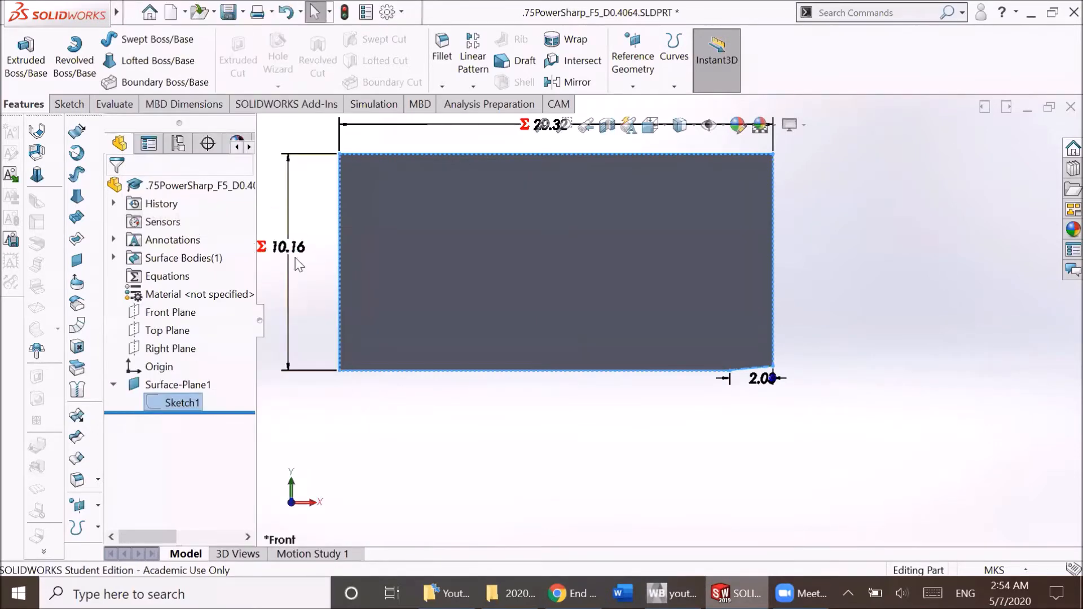
click(230, 390)
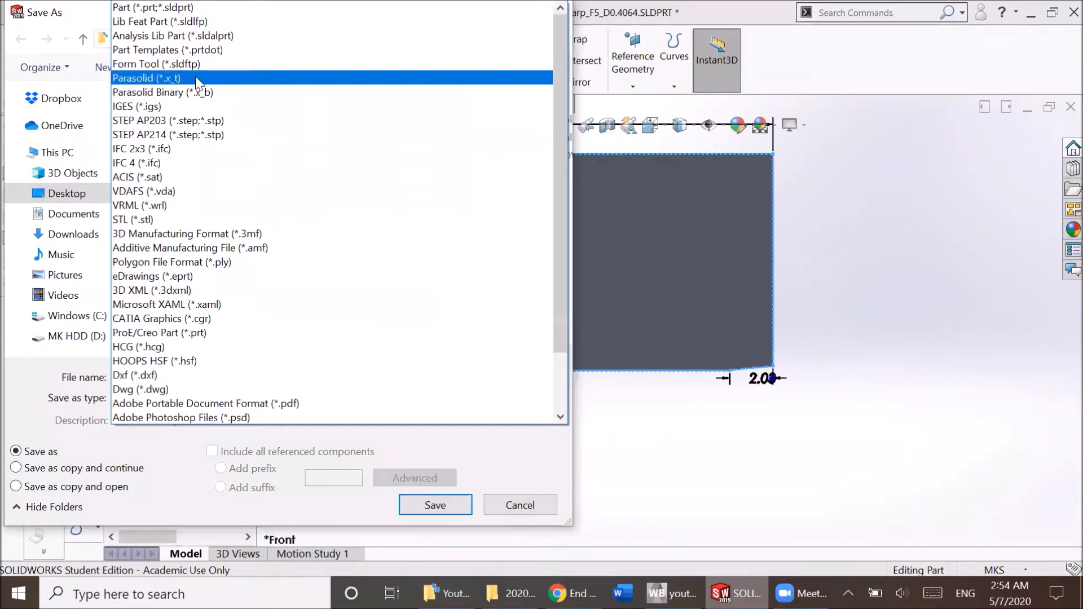
click(497, 511)
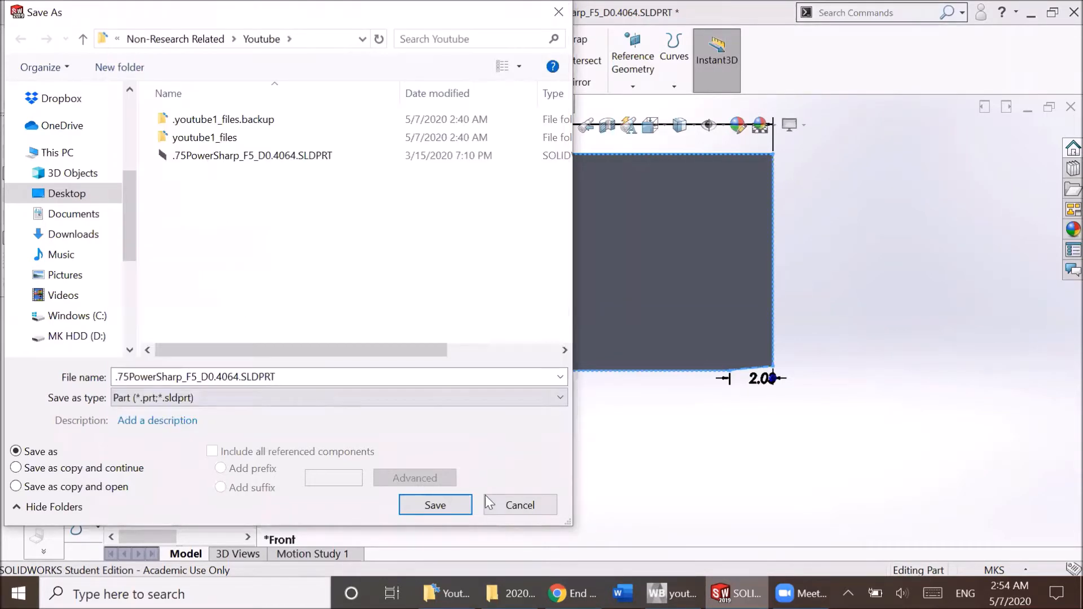
click(516, 504)
Return to Workbench and import .75PowerSharp_F5_D0.4064.IGS as the geometry of system 2.0.
key(alt+Tab)
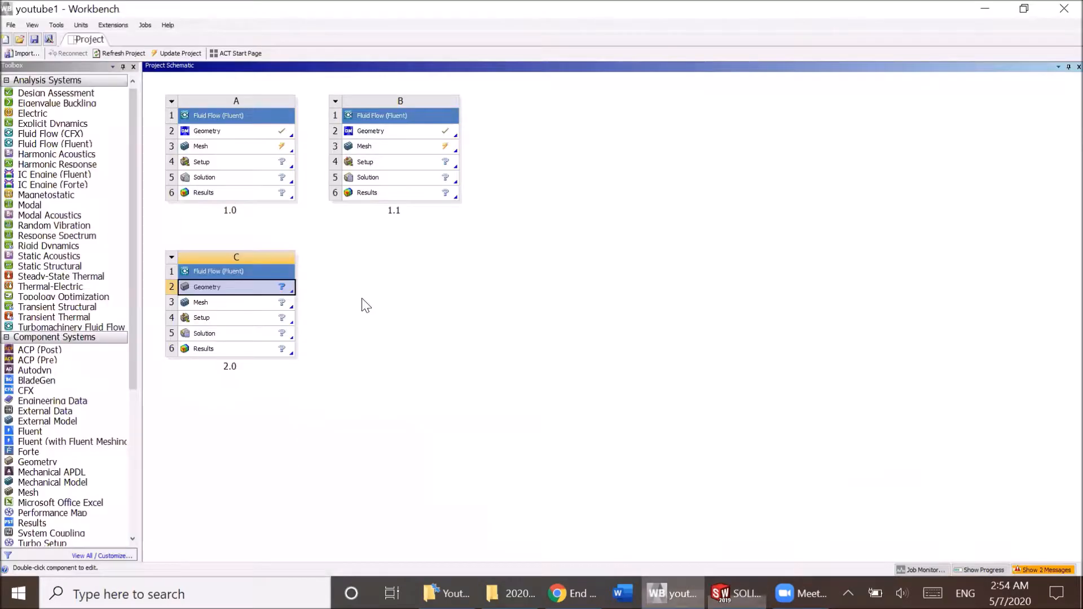
right_click(264, 294)
mouse_move(361, 321)
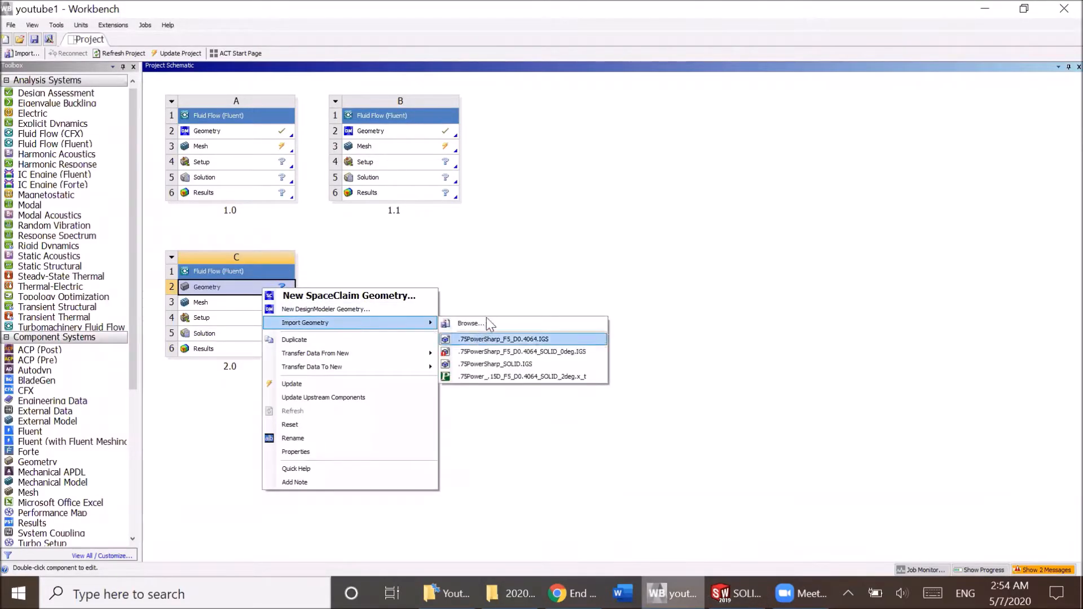
click(486, 319)
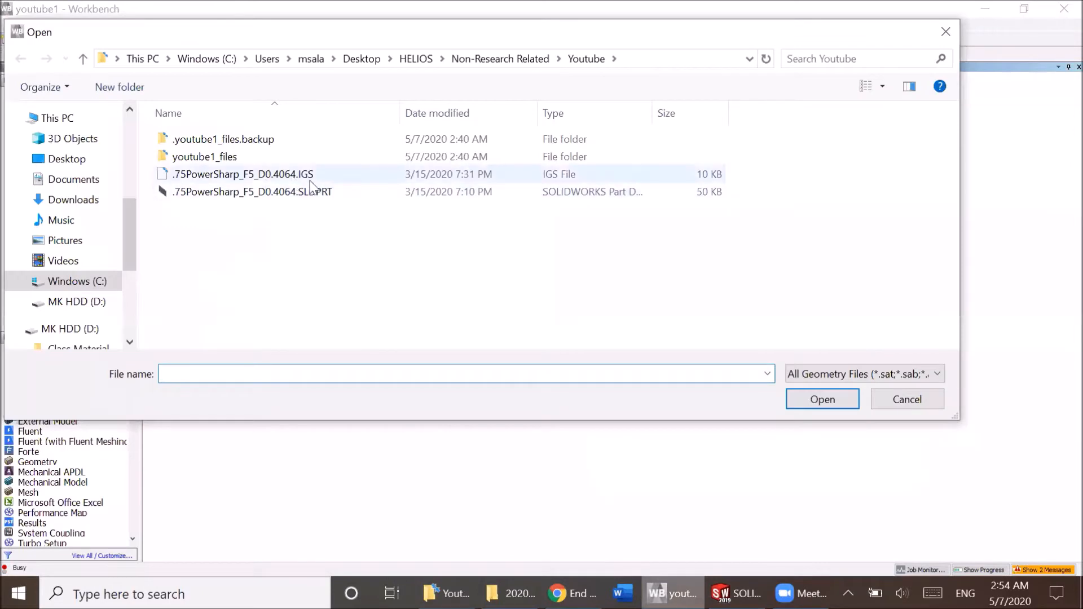
double_click(312, 176)
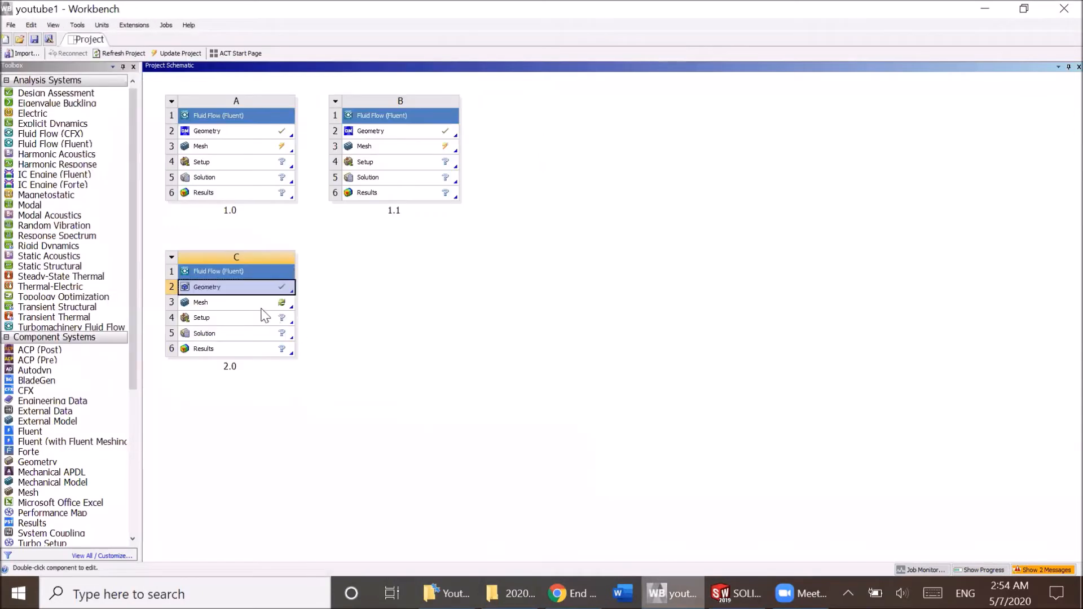
Open the geometry of system 2.0 in DesignModeler and generate the Import1 feature.
right_click(251, 293)
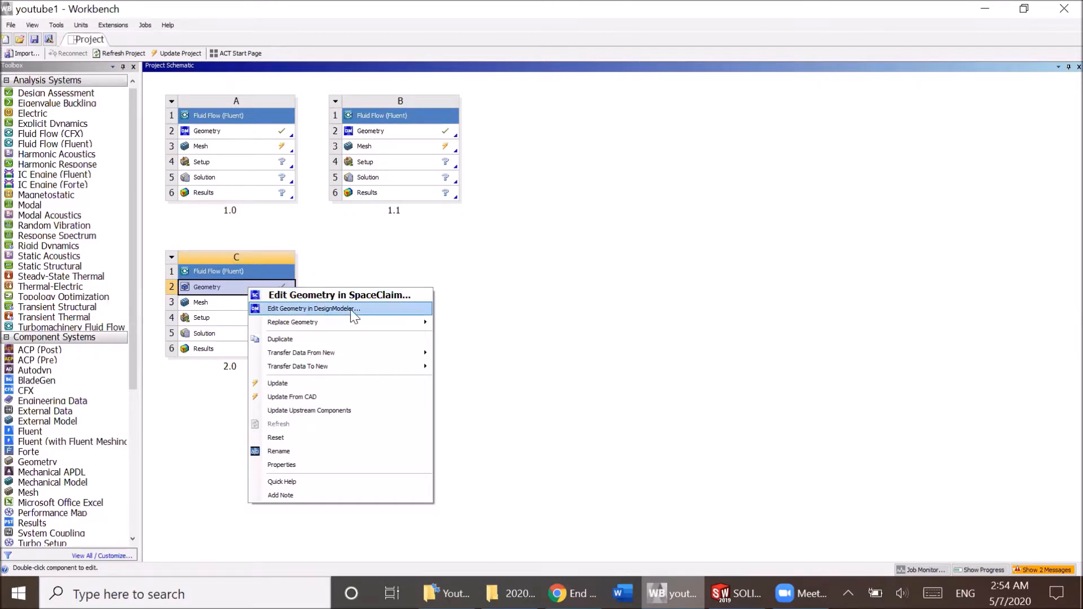
click(377, 309)
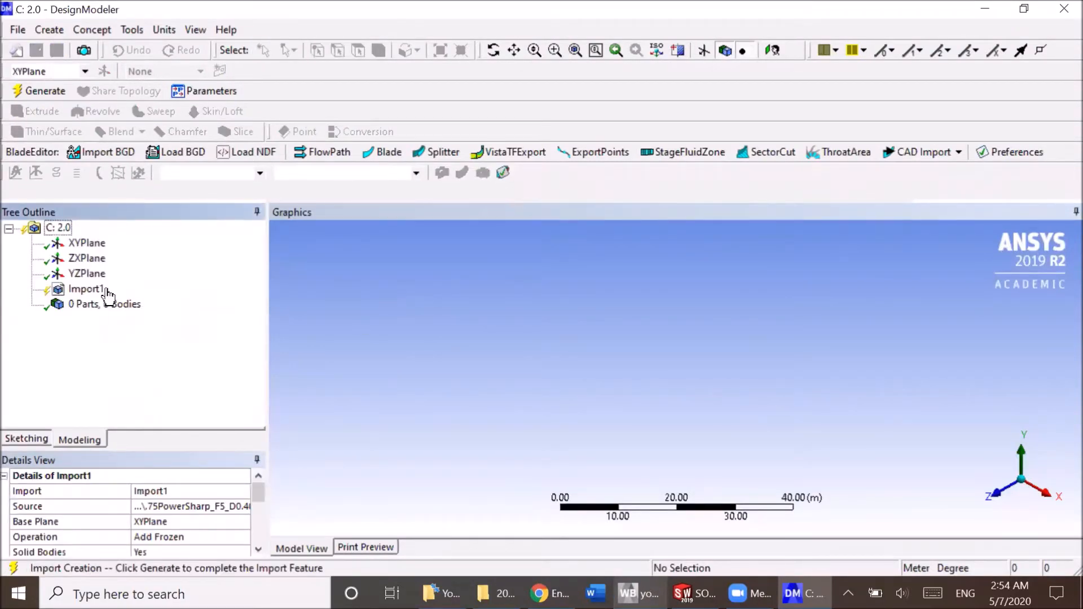
click(87, 290)
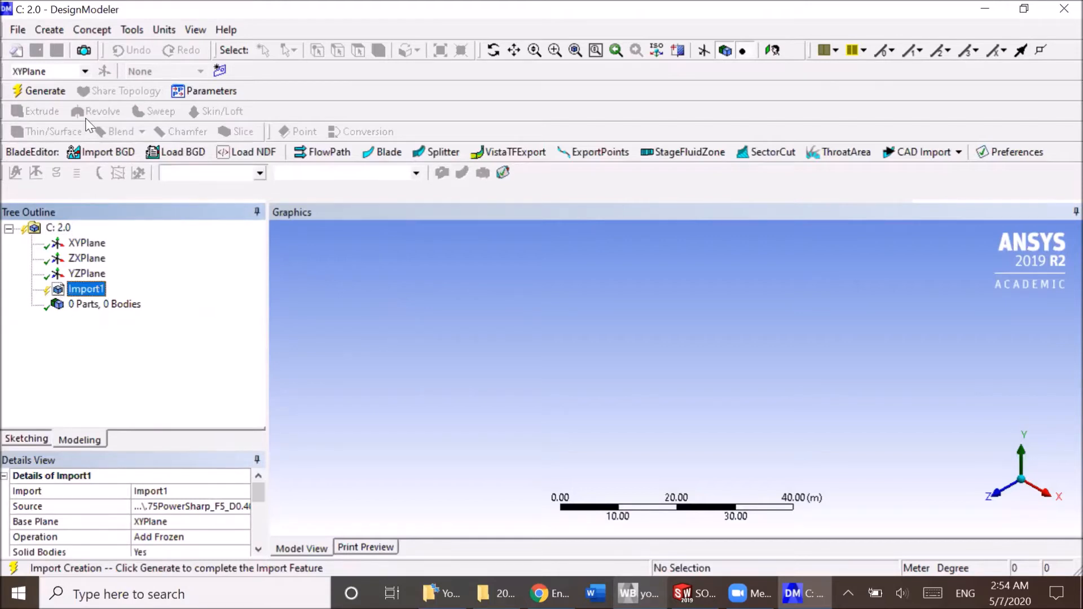
click(61, 92)
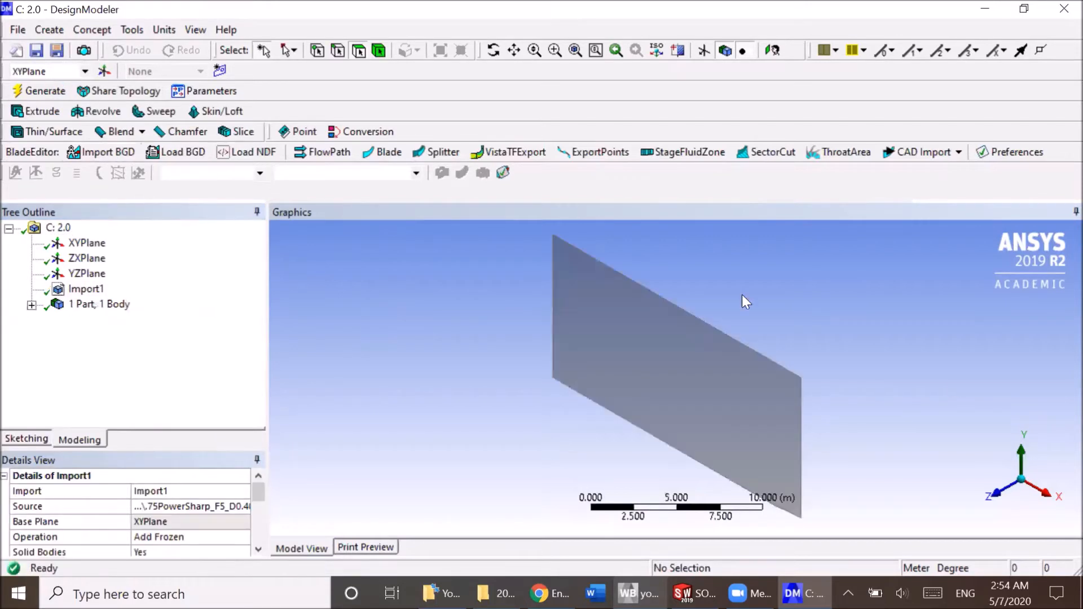
View the imported surface face-on along the Z axis and create a new sketch on XYPlane.
click(994, 493)
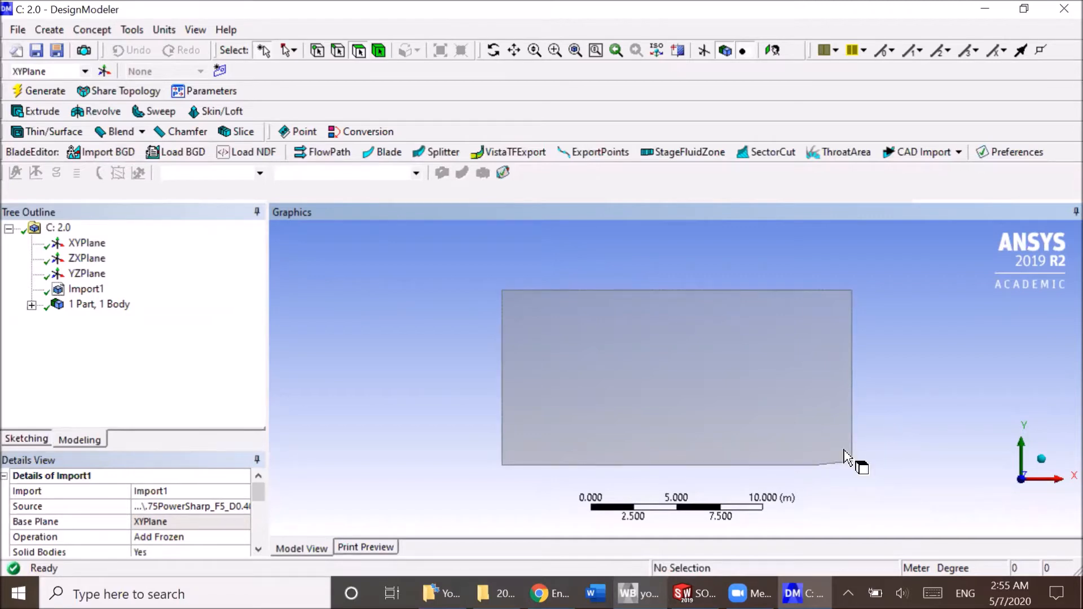
click(64, 247)
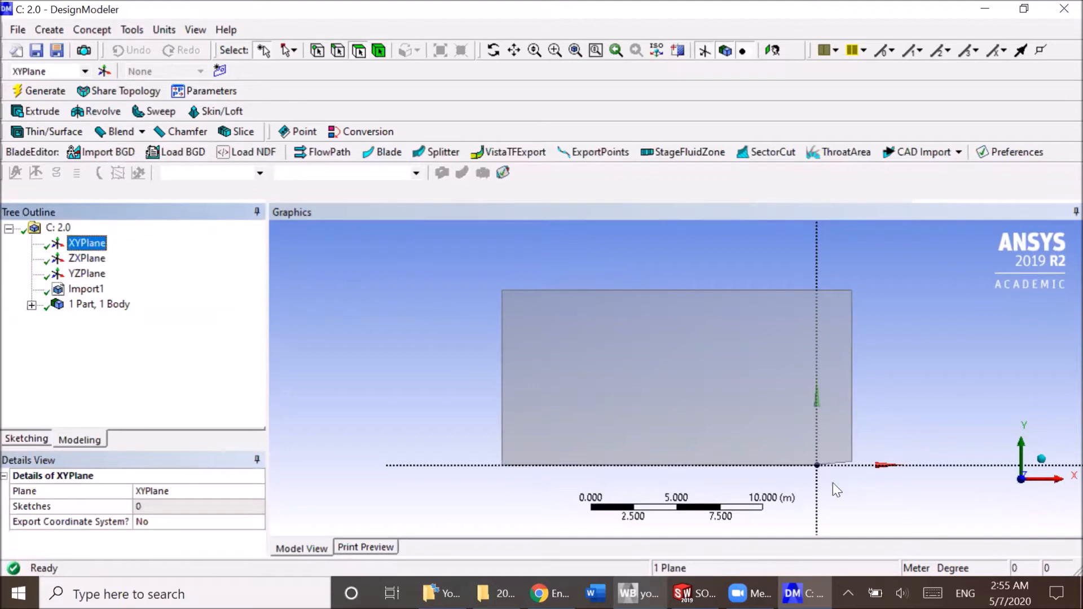
scroll(813, 470, up, 2)
shift+middle_drag(823, 458, 660, 387)
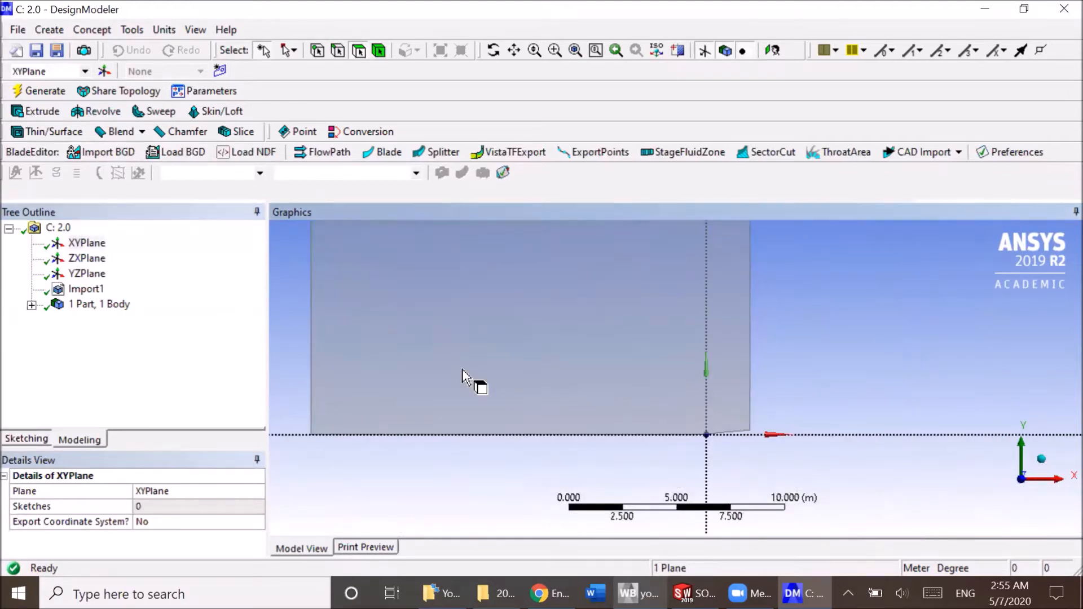
click(93, 246)
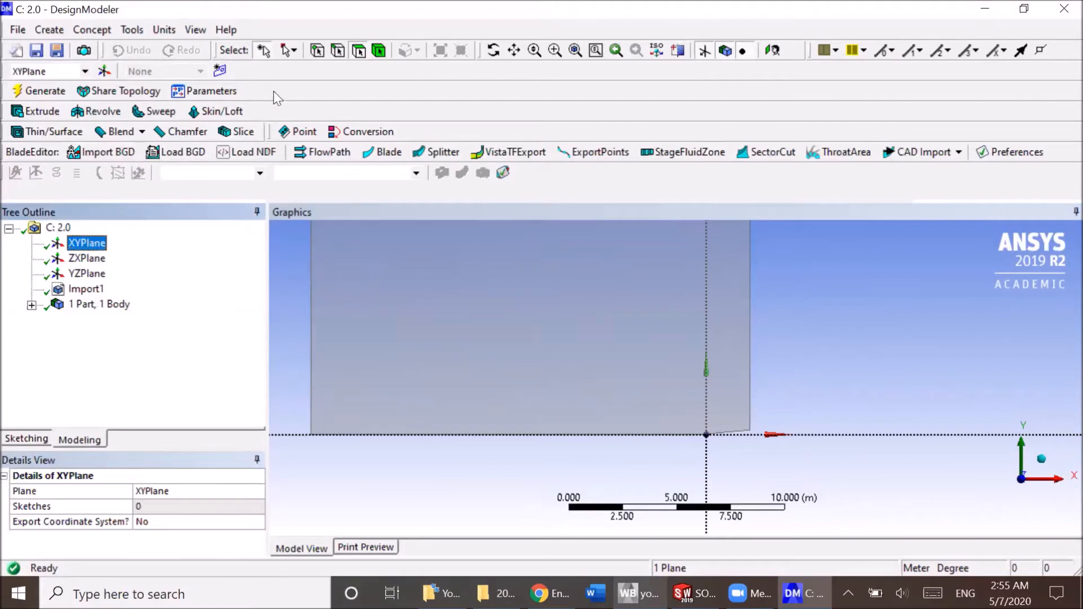
click(223, 76)
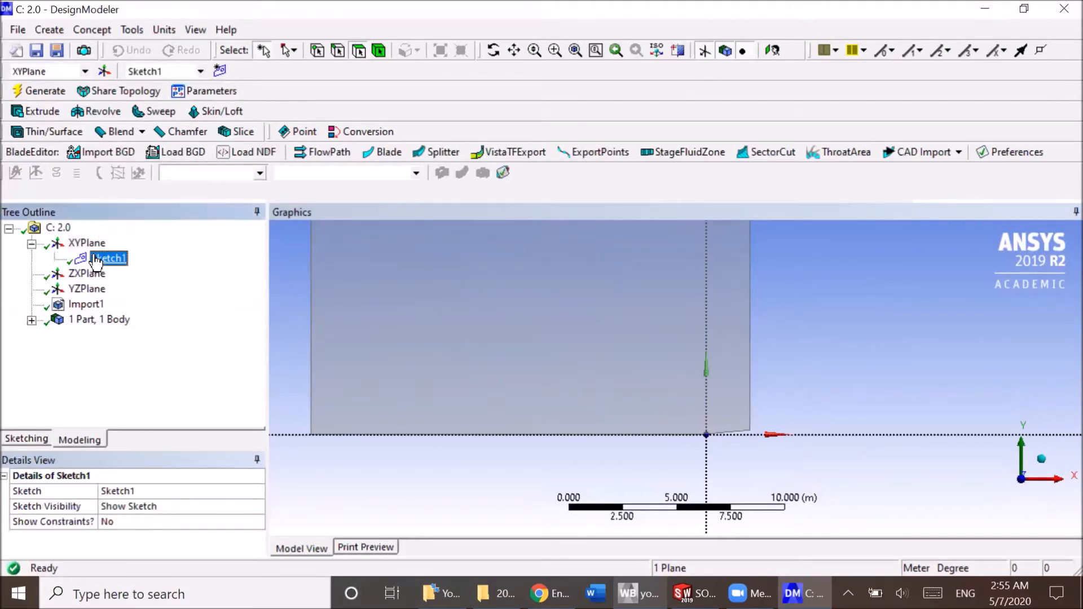
Sketch a vertical line about 0.9 m high from the lower edge just before the origin, plus a sloped line from its top past the outer edge.
click(27, 438)
click(45, 251)
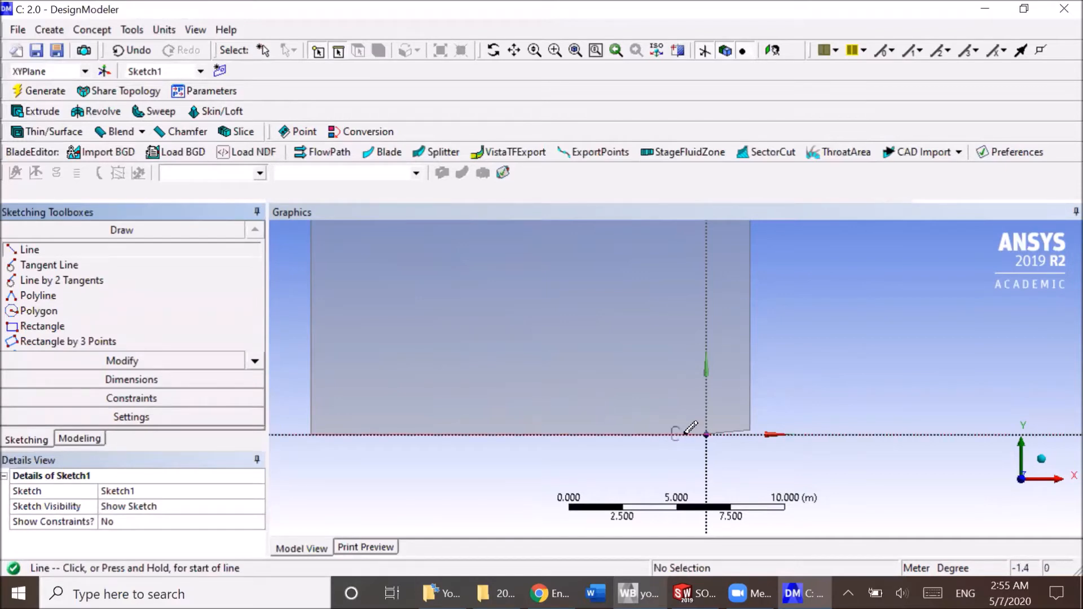
scroll(726, 431, up, 3)
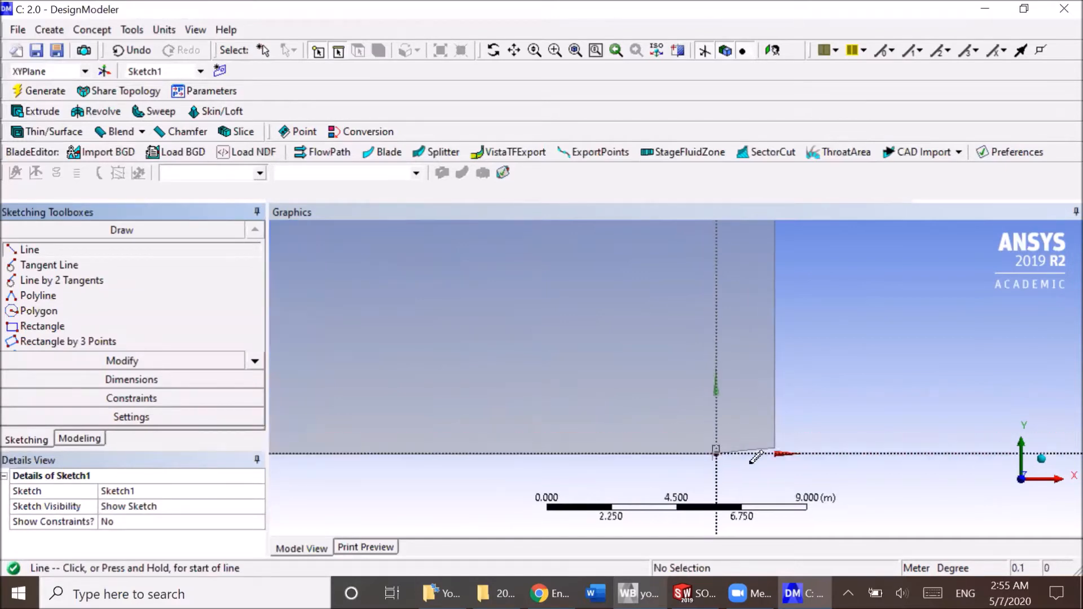
click(693, 478)
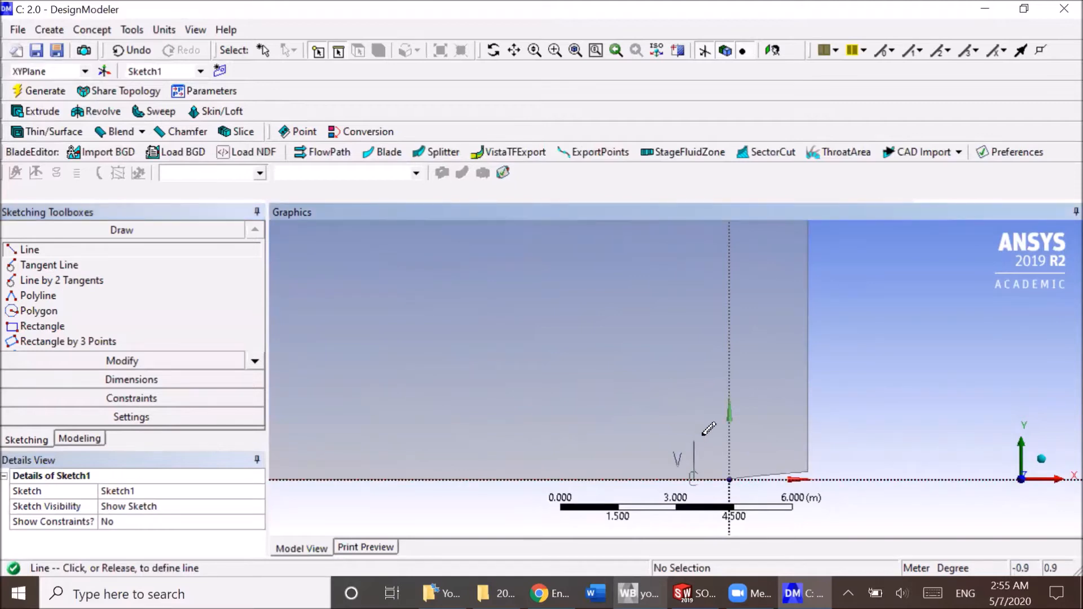
click(698, 438)
click(693, 441)
click(841, 416)
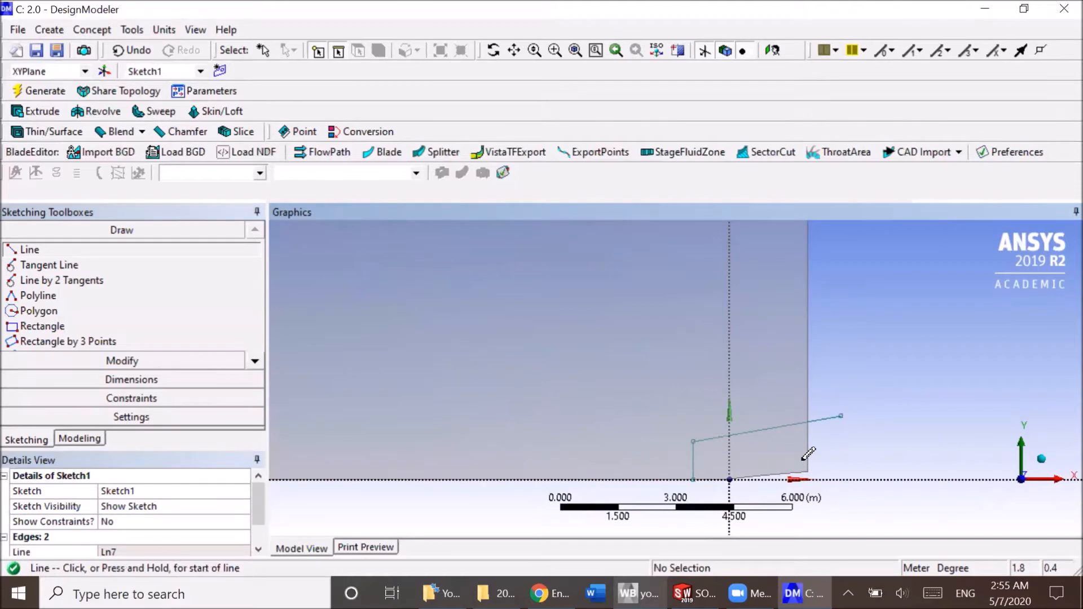
Add a horizontal dimension between the sketched vertical line and the Y axis and set it to 0.5 m.
key(Escape)
scroll(802, 446, up, 1)
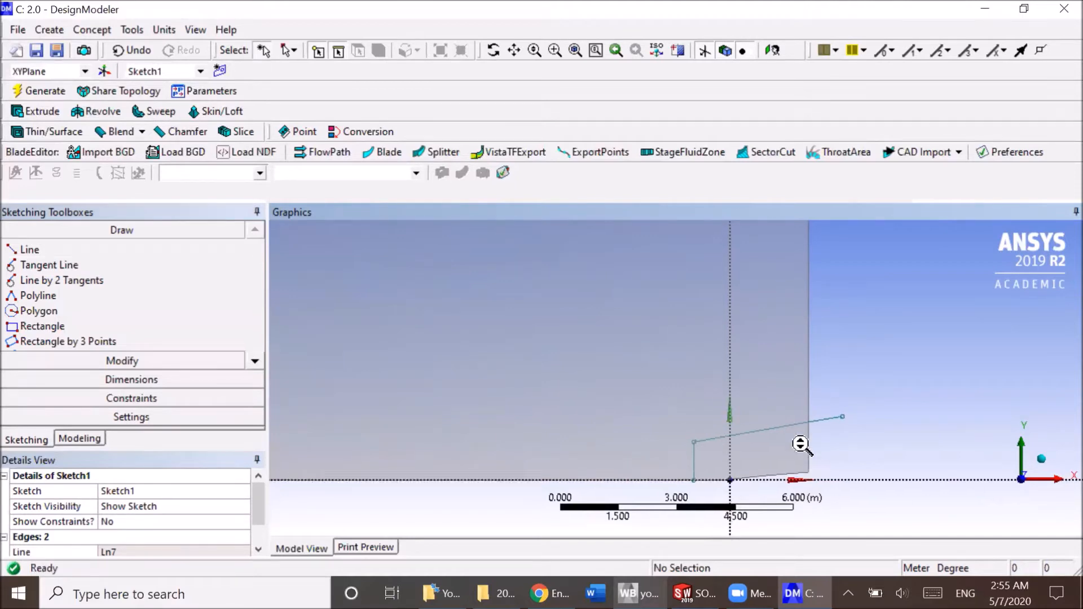
scroll(801, 445, down, 3)
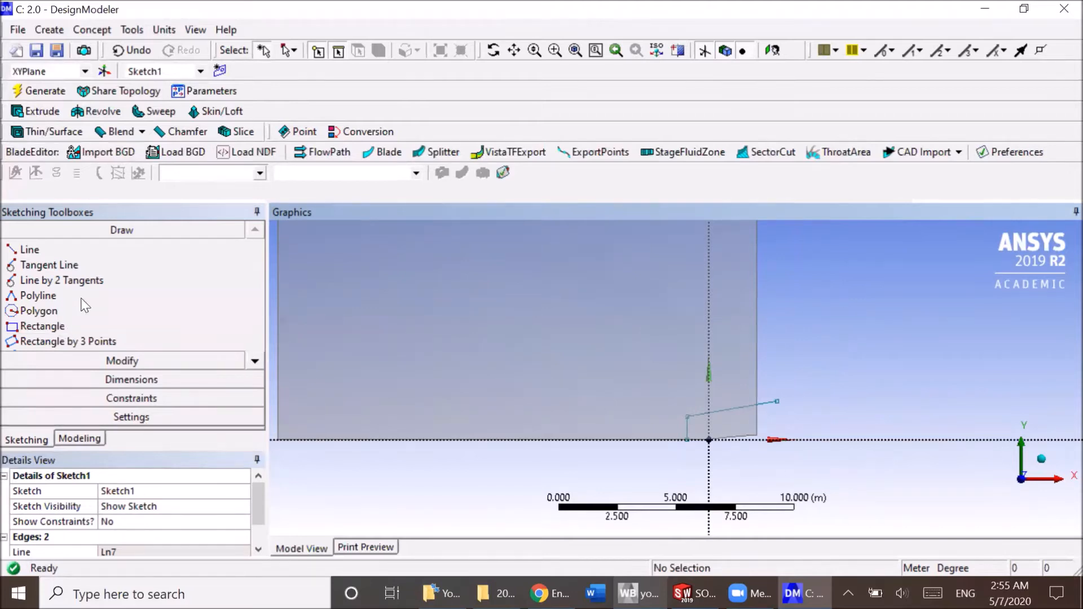
click(131, 381)
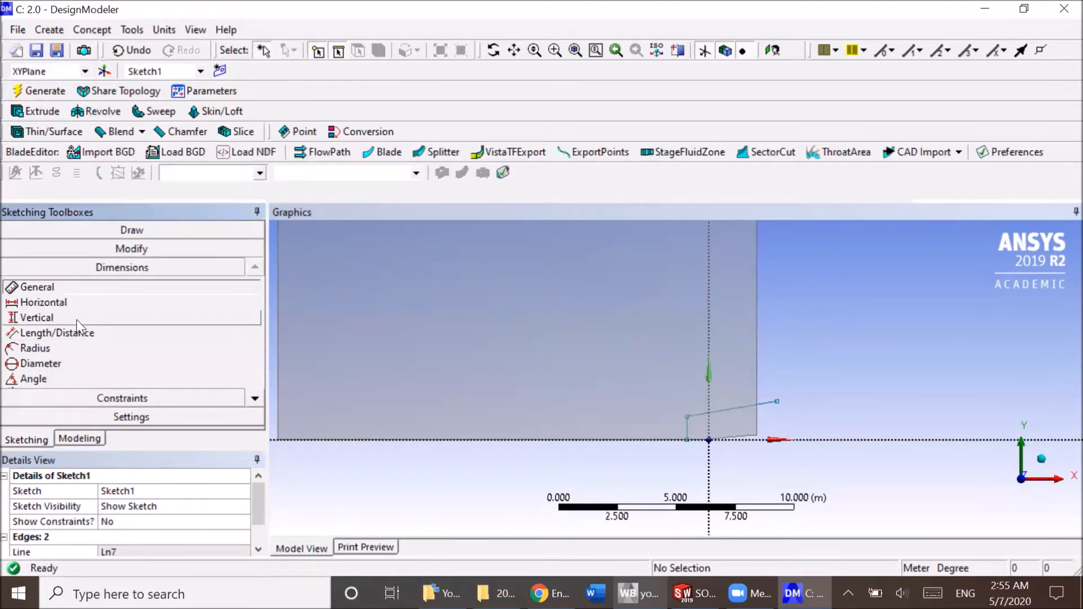
click(77, 305)
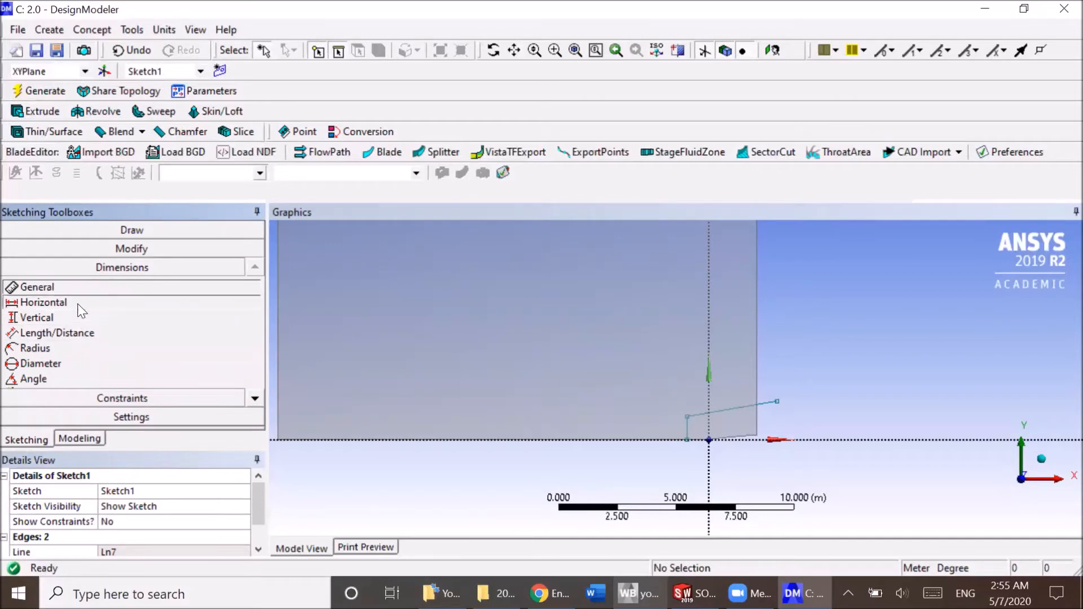
click(709, 439)
click(672, 472)
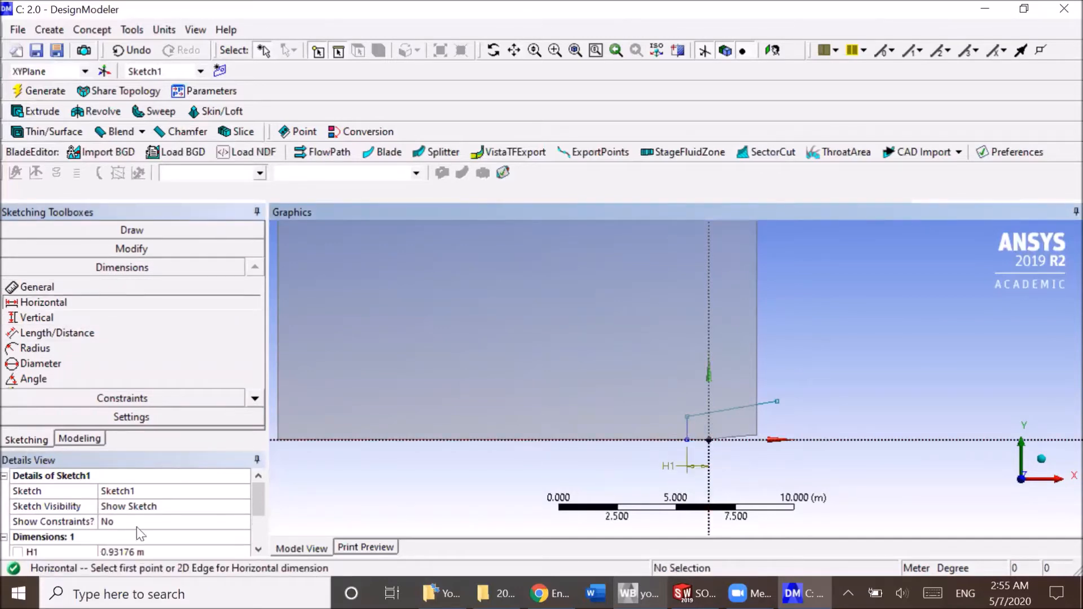
click(135, 552)
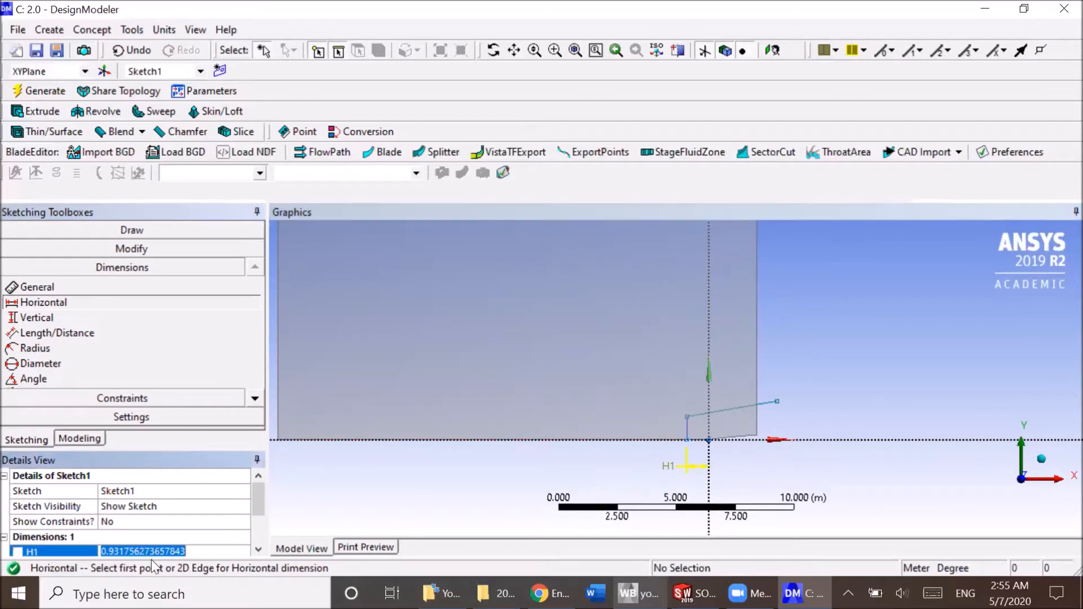
text(0.5)
key(Return)
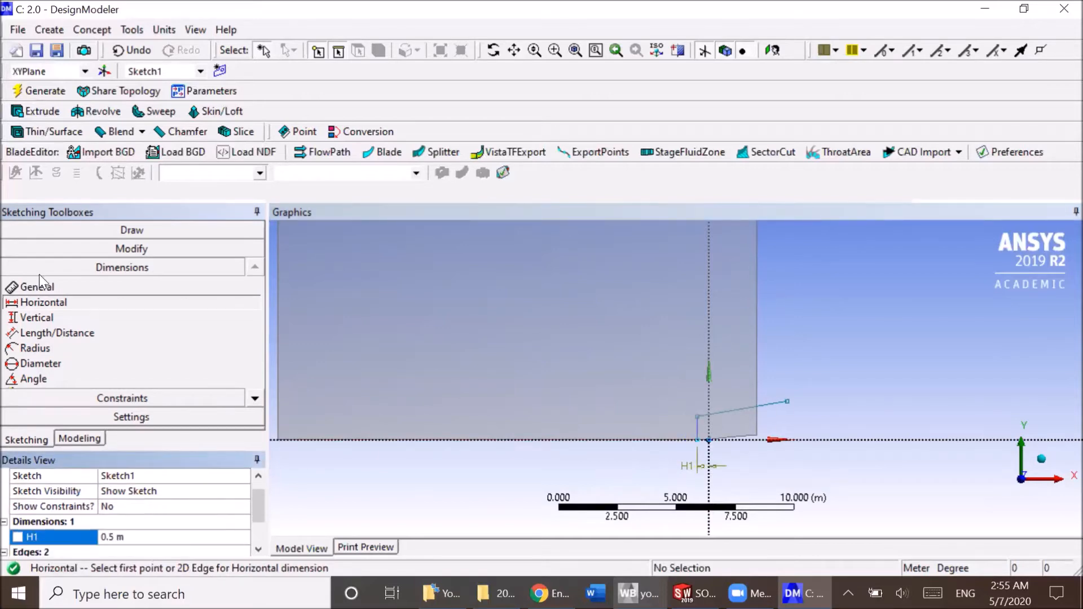
Add a vertical dimension from the X axis to the top of the vertical line and set it to 0.5 m.
click(72, 317)
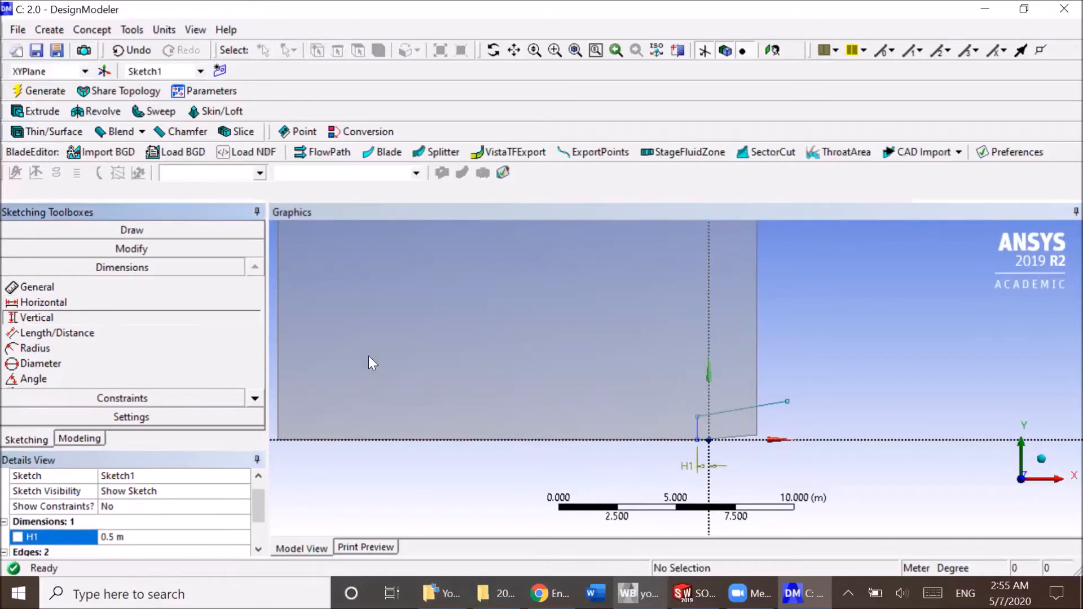
click(699, 416)
click(840, 440)
click(846, 454)
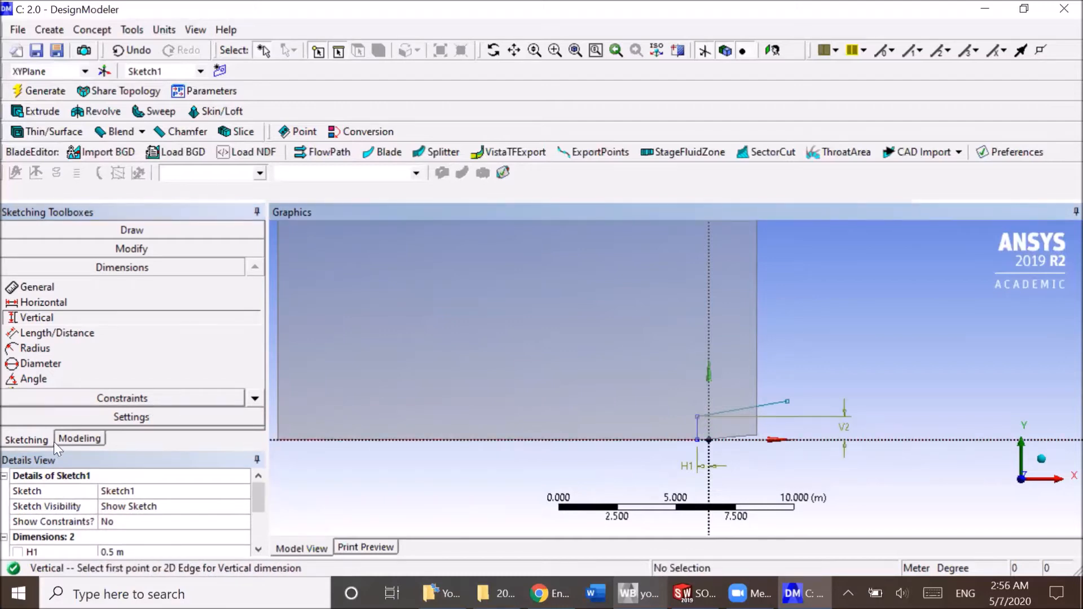
scroll(118, 533, down, 2)
click(125, 505)
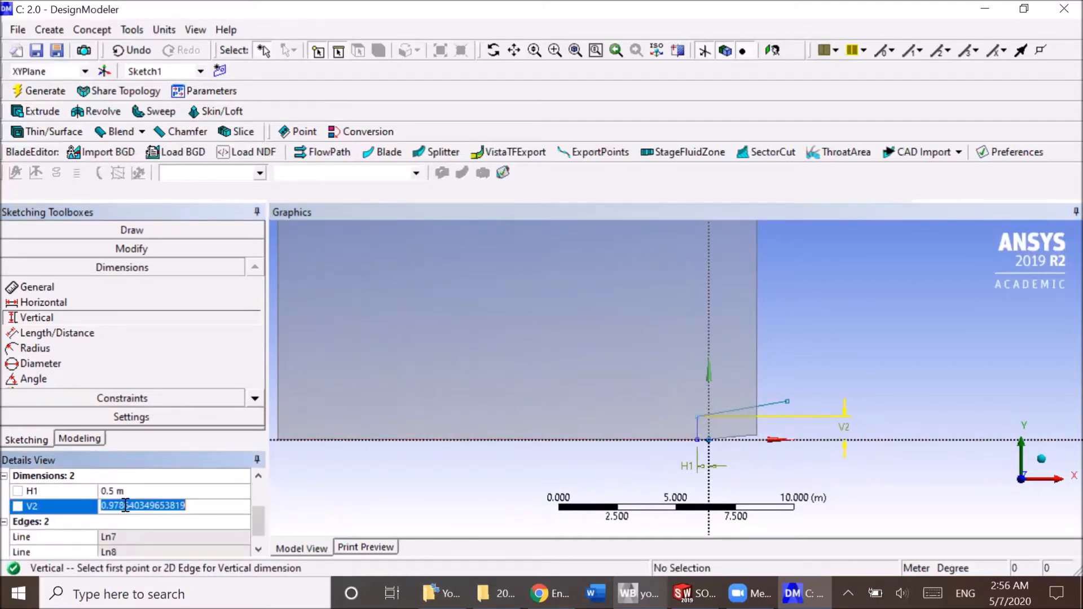
text(0.5)
key(Return)
Create a Lines From Sketches feature with Sketch1 as base object and generate it.
scroll(701, 382, up, 3)
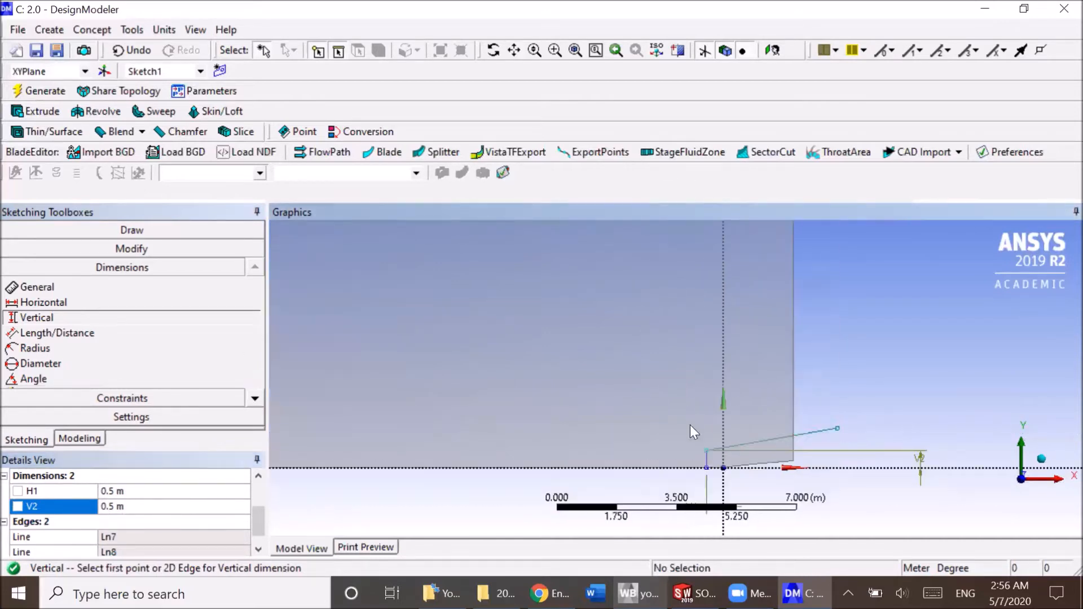
ctrl+middle_drag(735, 445, 665, 368)
scroll(670, 399, up, 2)
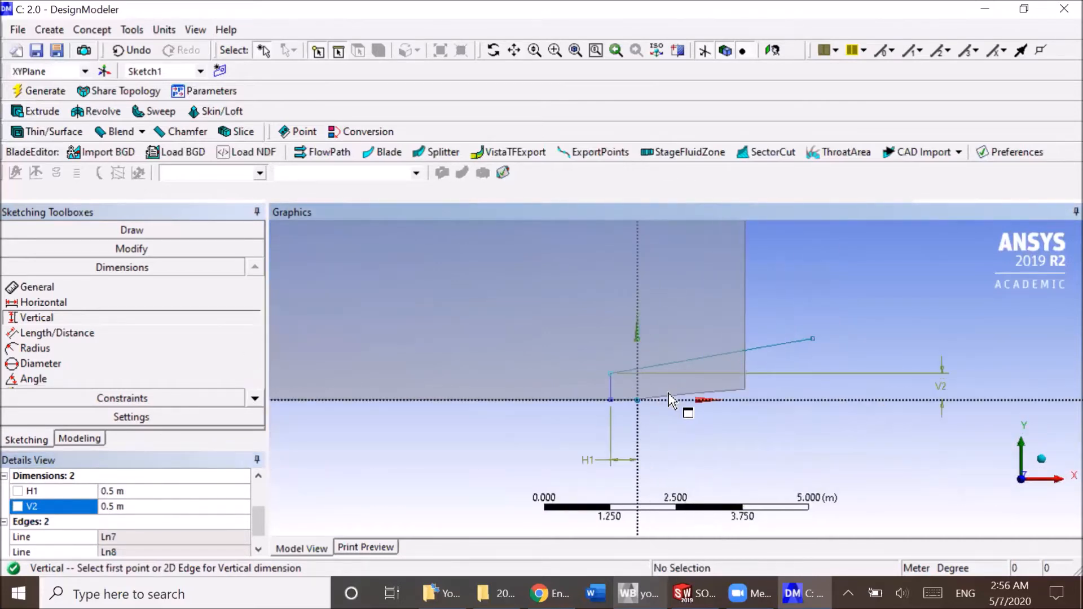
scroll(670, 399, up, 3)
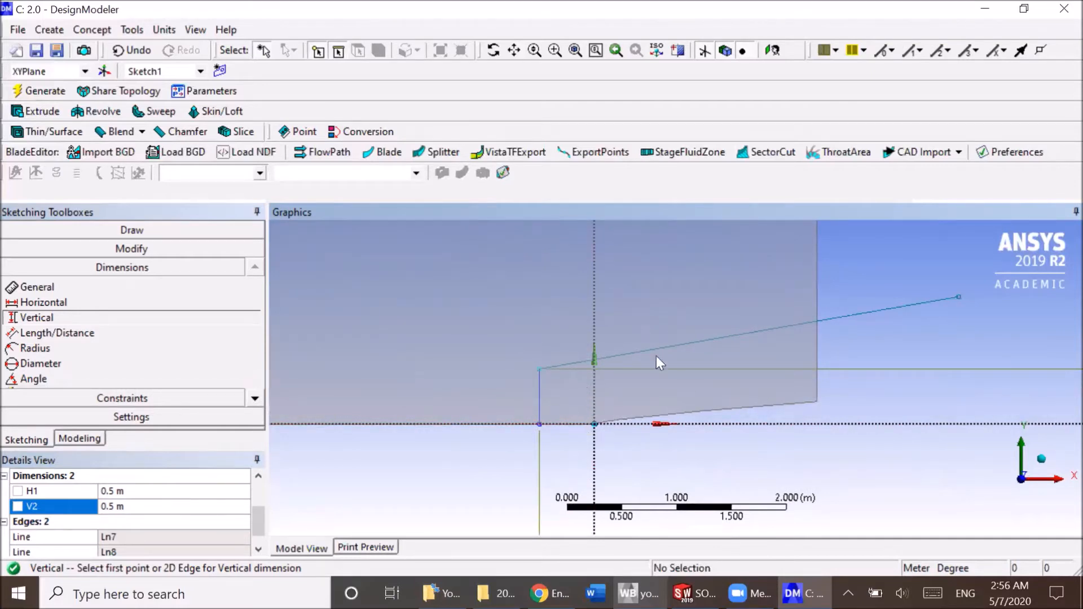
click(84, 439)
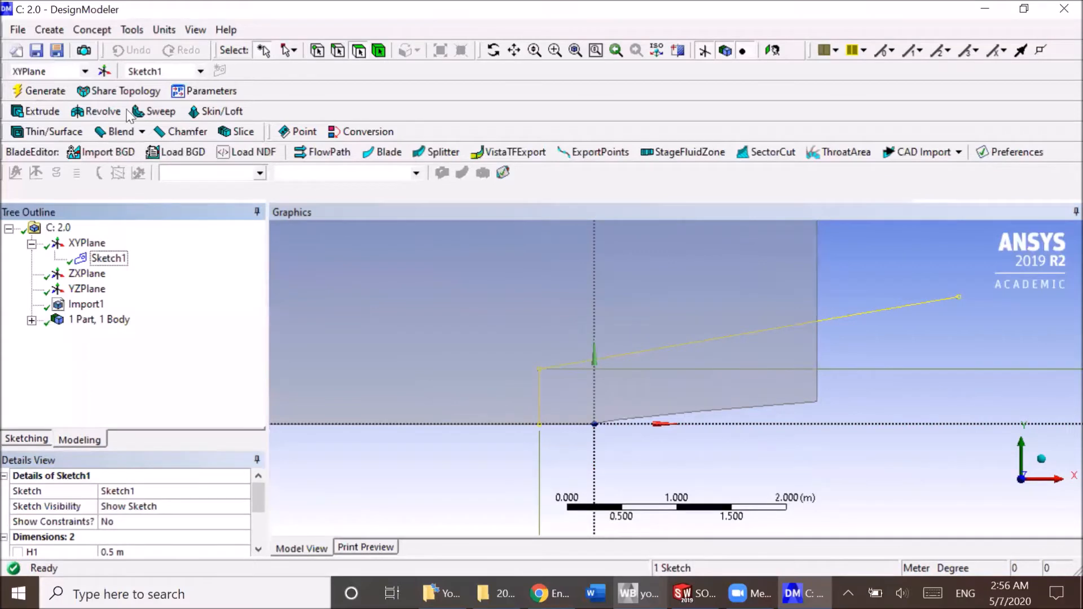
click(93, 30)
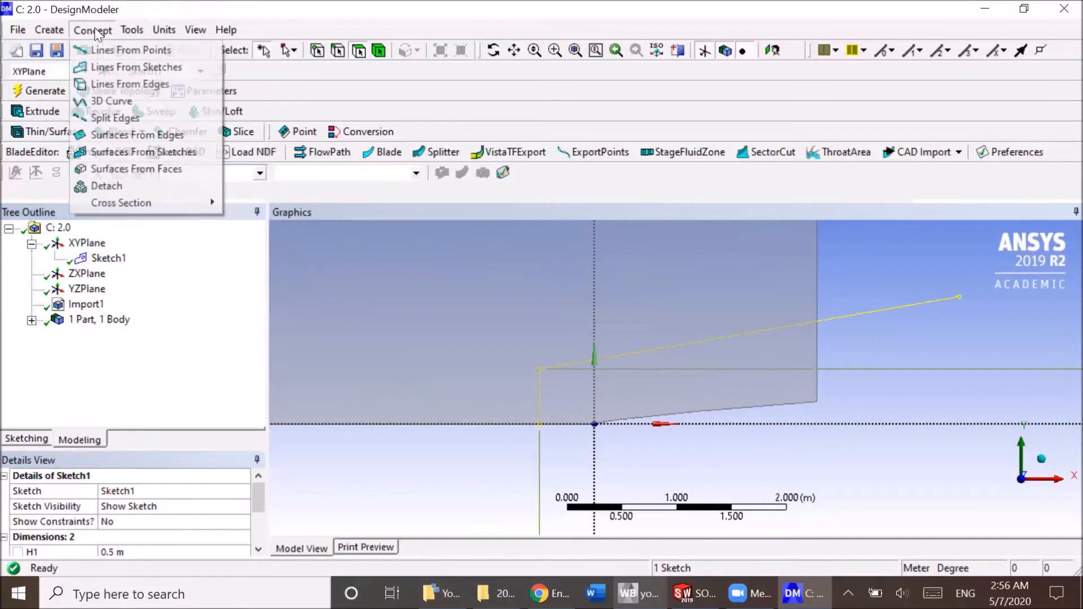
click(128, 67)
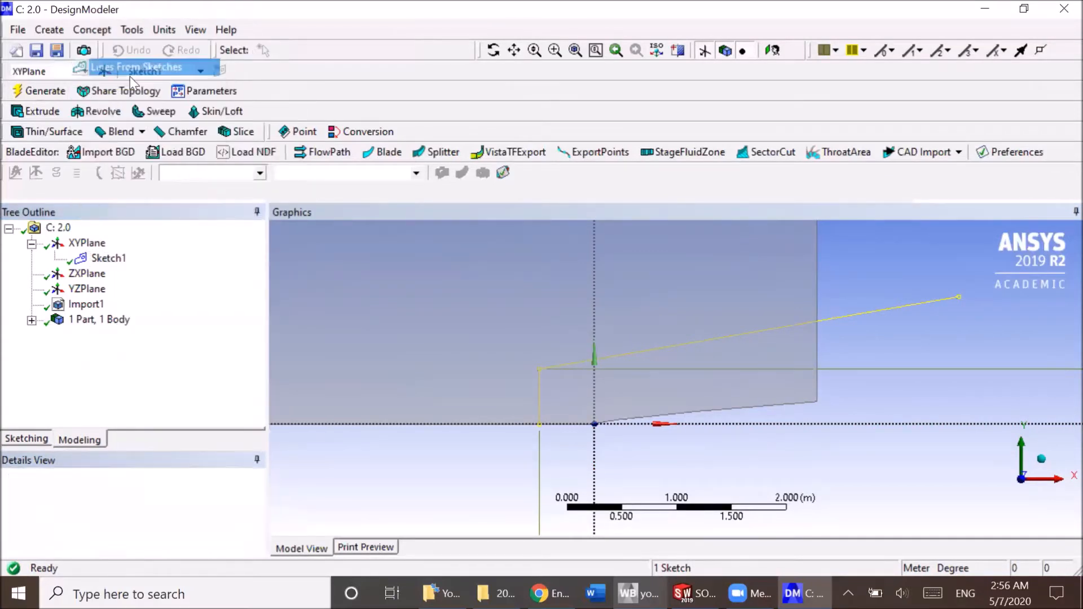
click(108, 257)
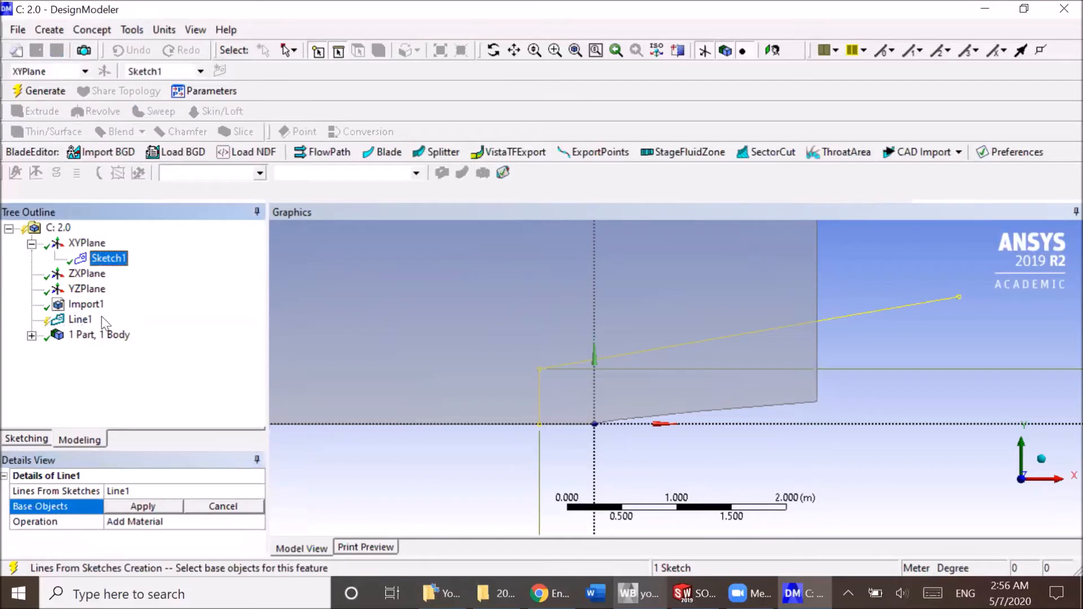
click(139, 507)
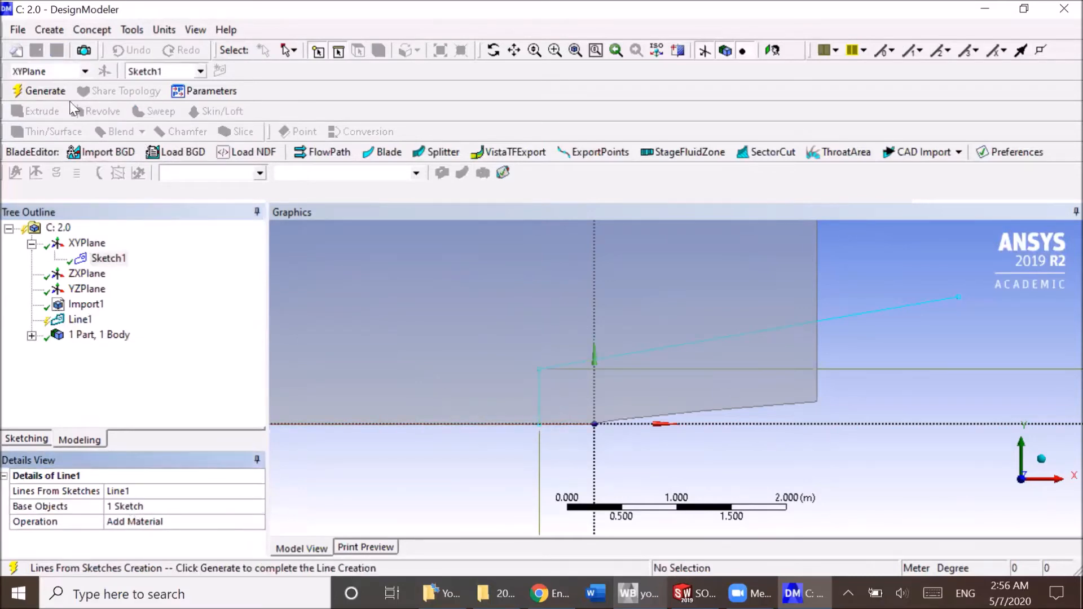
click(38, 91)
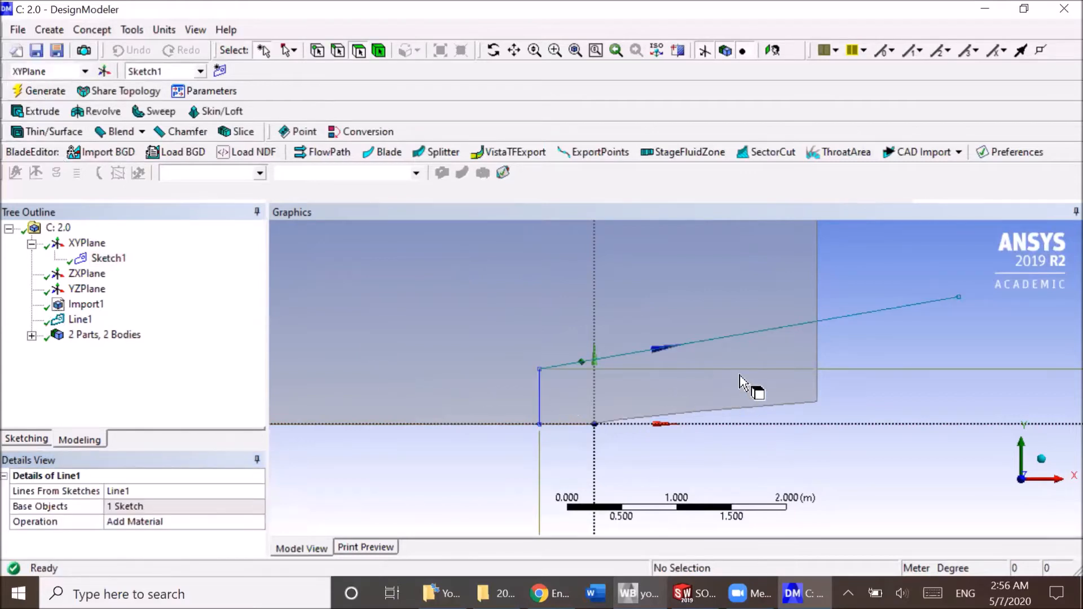
Start a Face Split by points and edges with the large imported surface as the target face.
click(133, 31)
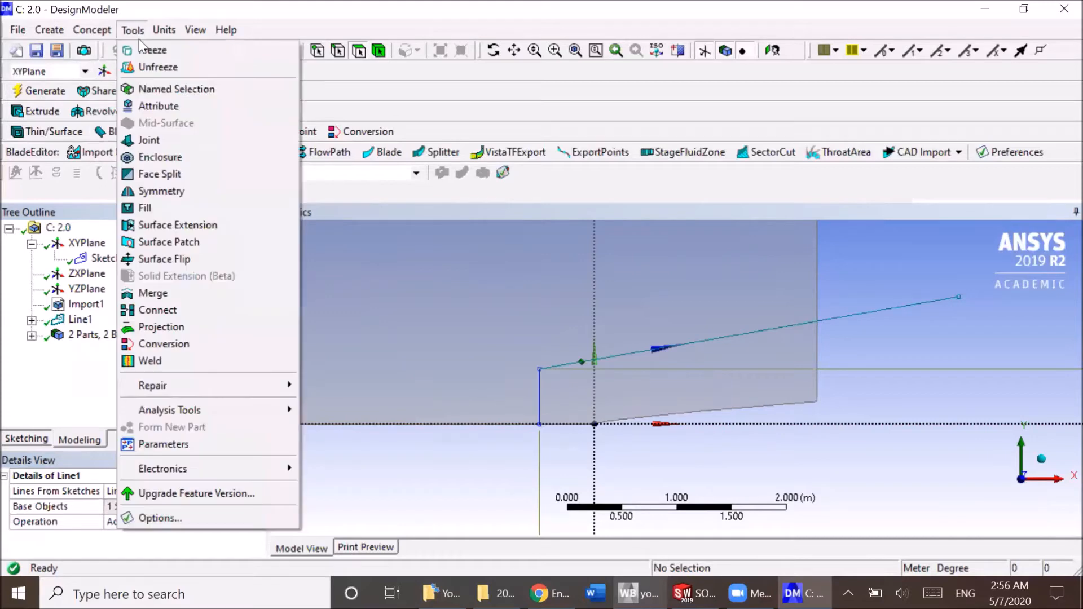
click(195, 172)
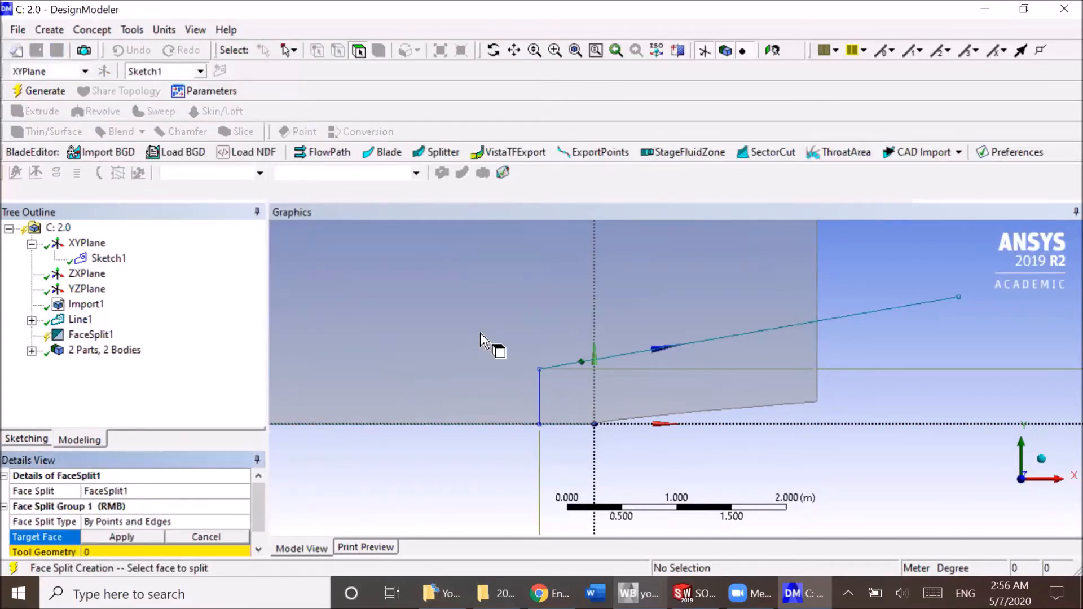
click(481, 342)
scroll(492, 345, down, 5)
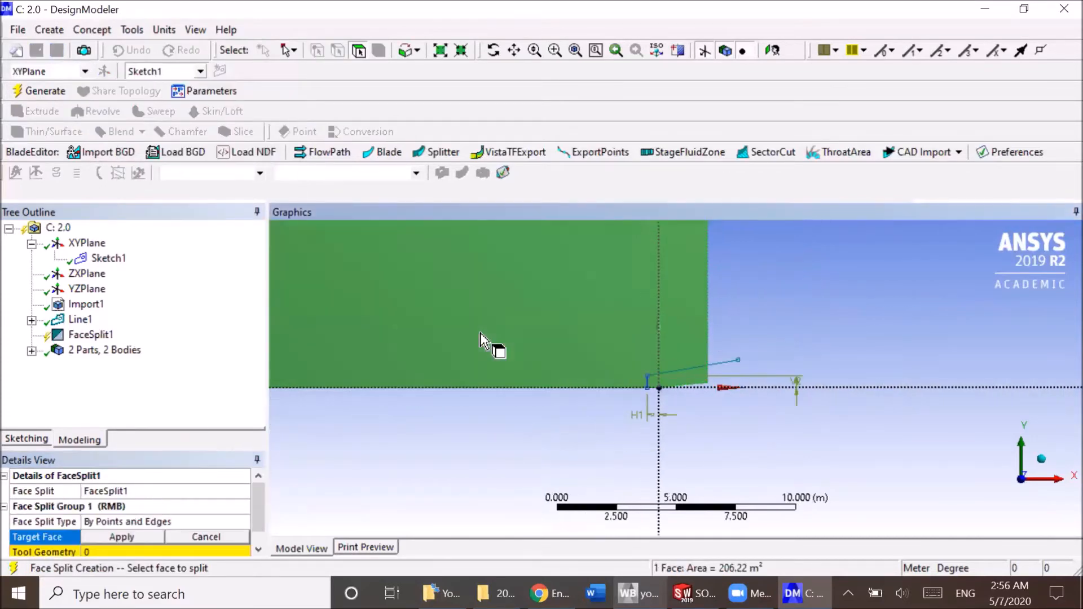
click(142, 533)
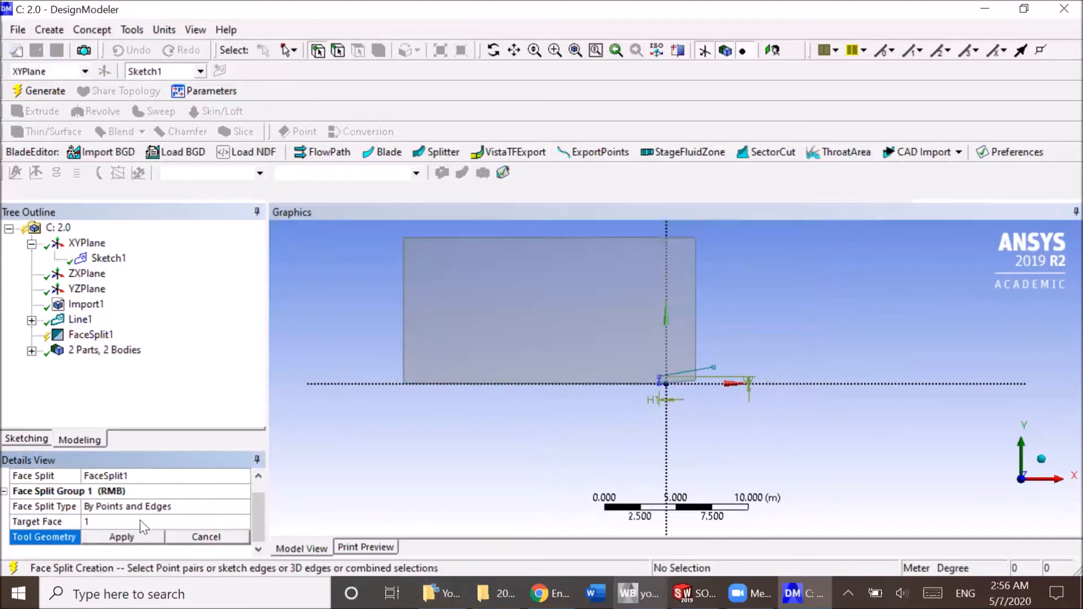
Use the vertical and sloped line edges as the tool geometry and generate the face split.
scroll(672, 380, up, 4)
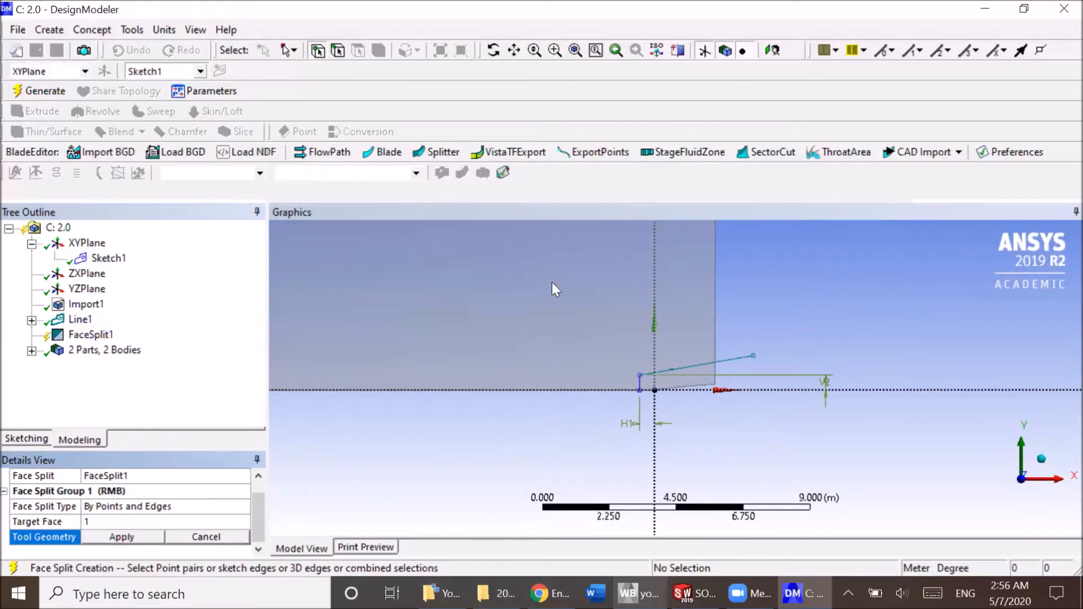
click(338, 50)
scroll(643, 390, up, 2)
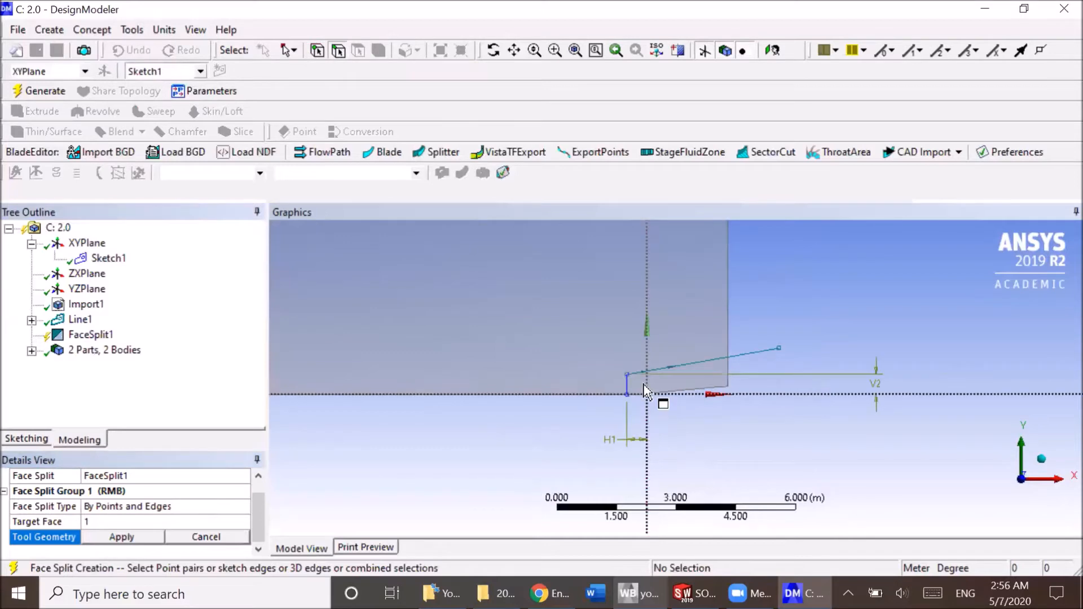
click(627, 387)
ctrl+click(663, 368)
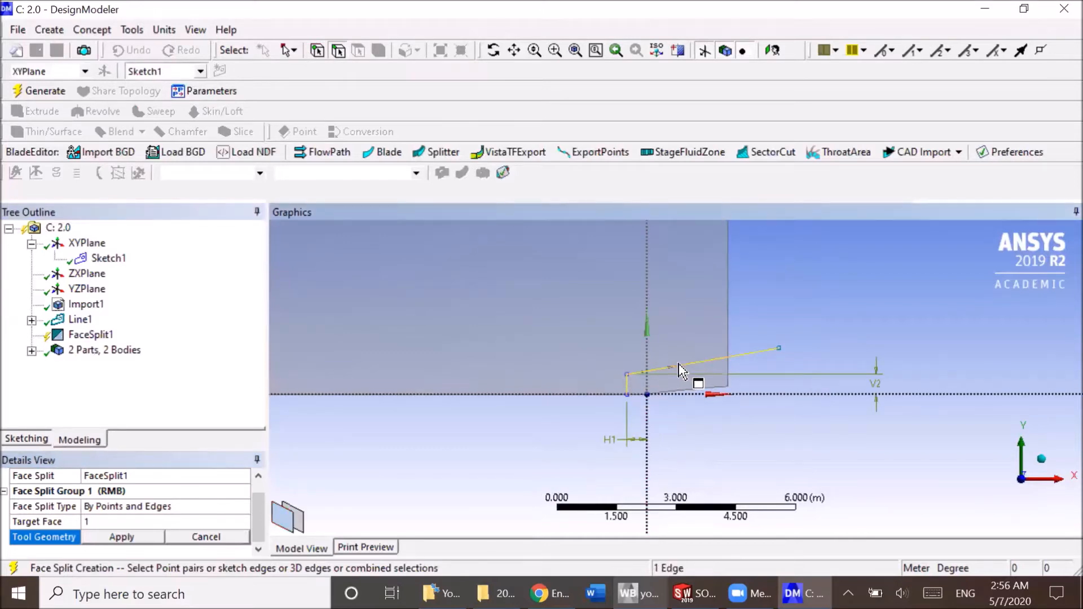
click(123, 537)
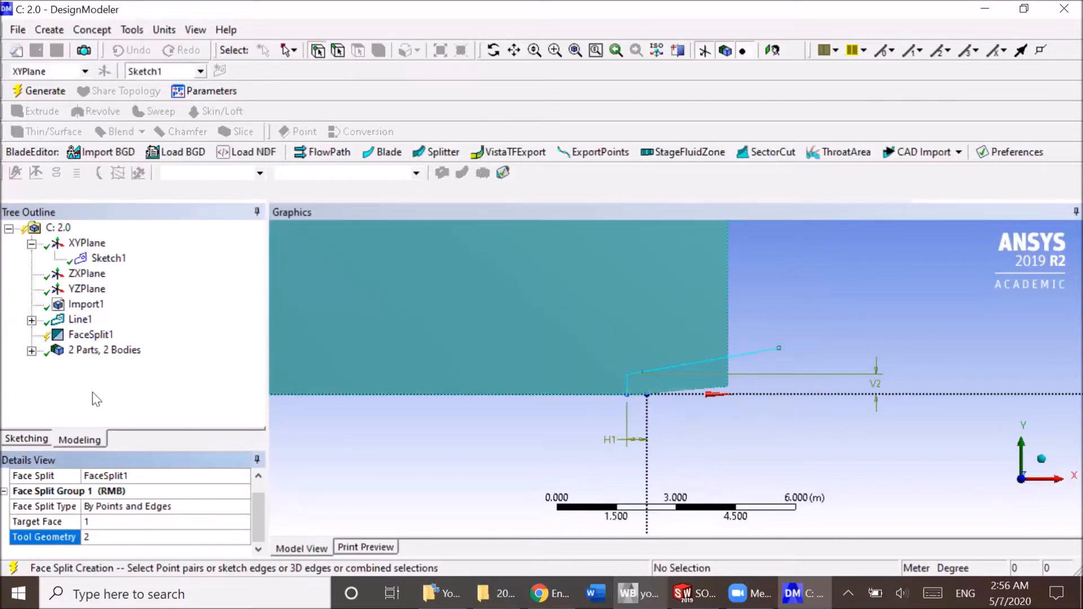
click(35, 92)
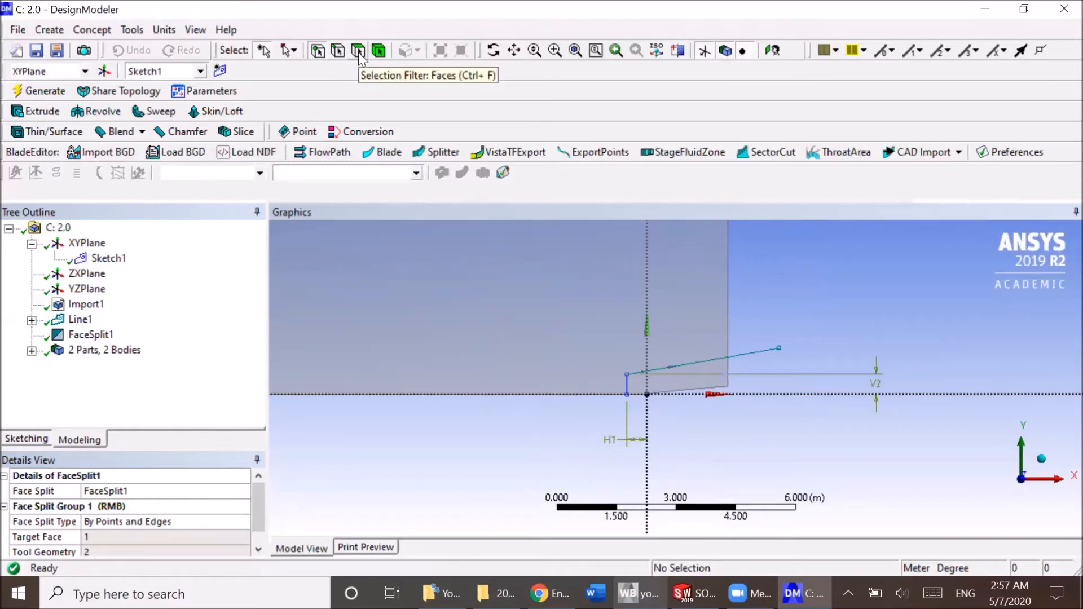
Select the large face and the small face around the origin in turn to check the split.
click(571, 345)
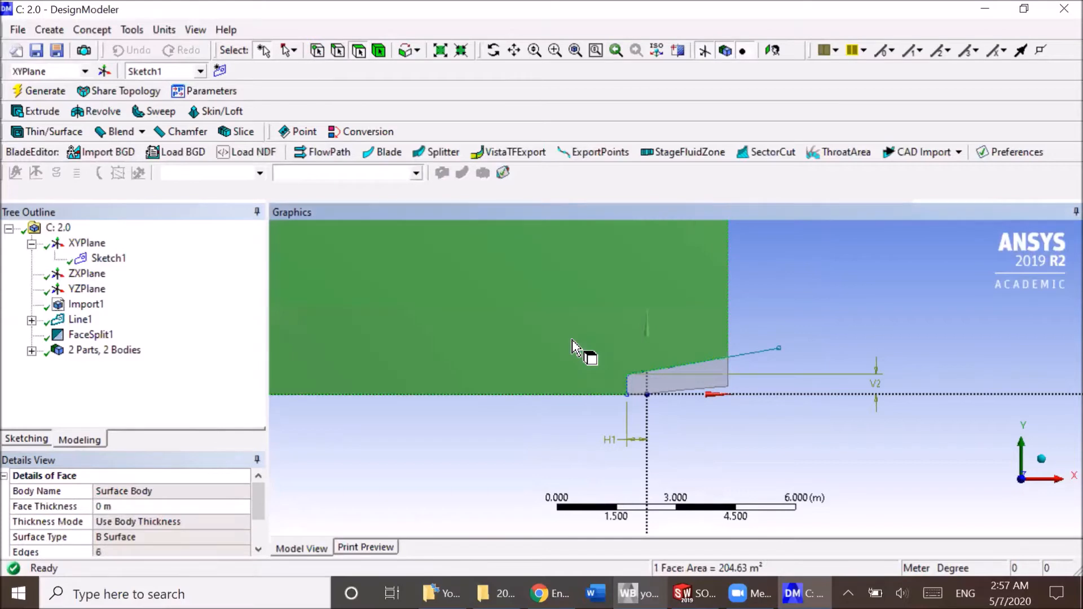
click(687, 389)
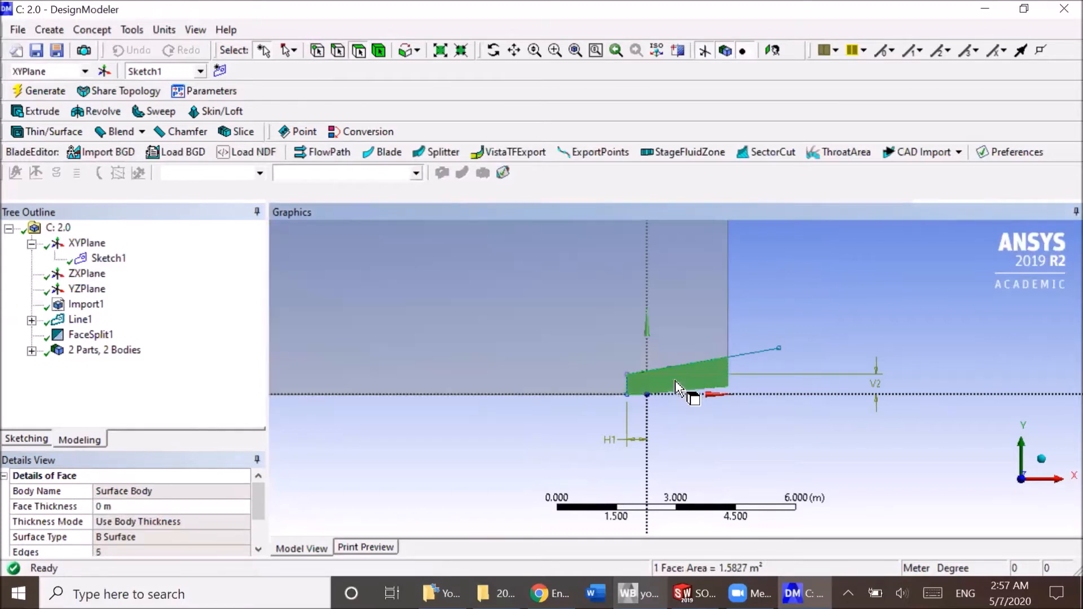
click(563, 338)
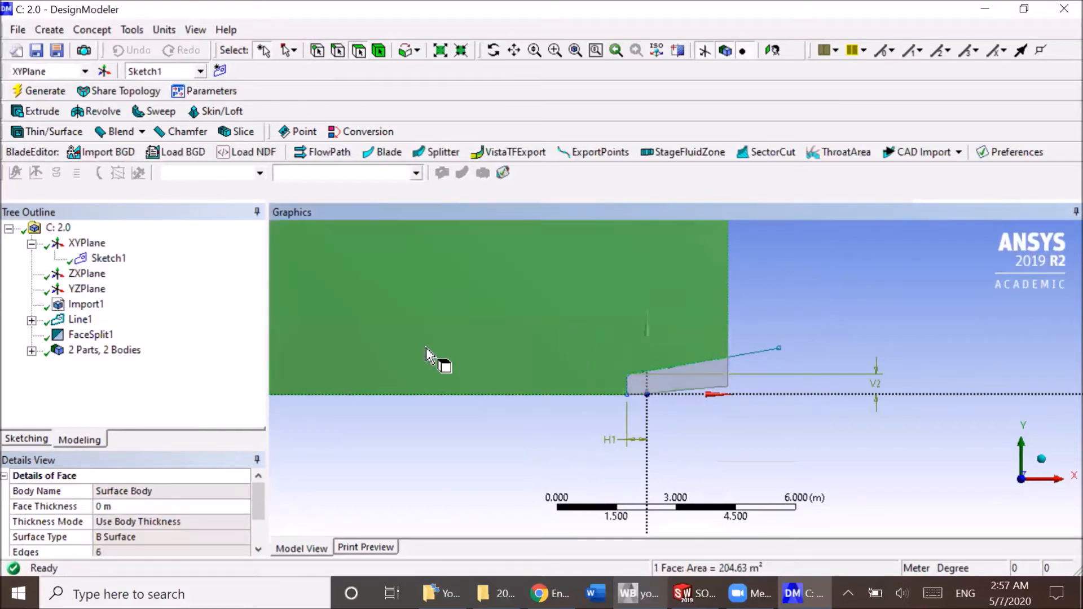
Suppress the Line Body among the parts and bodies, and close DesignModeler to return to Workbench.
click(33, 351)
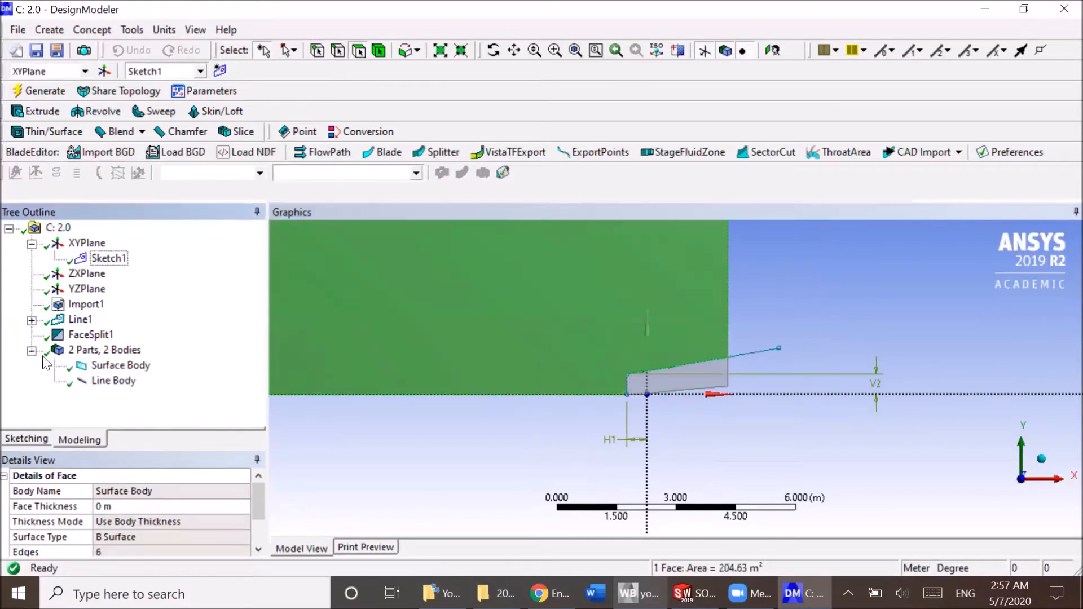
click(113, 381)
right_click(108, 383)
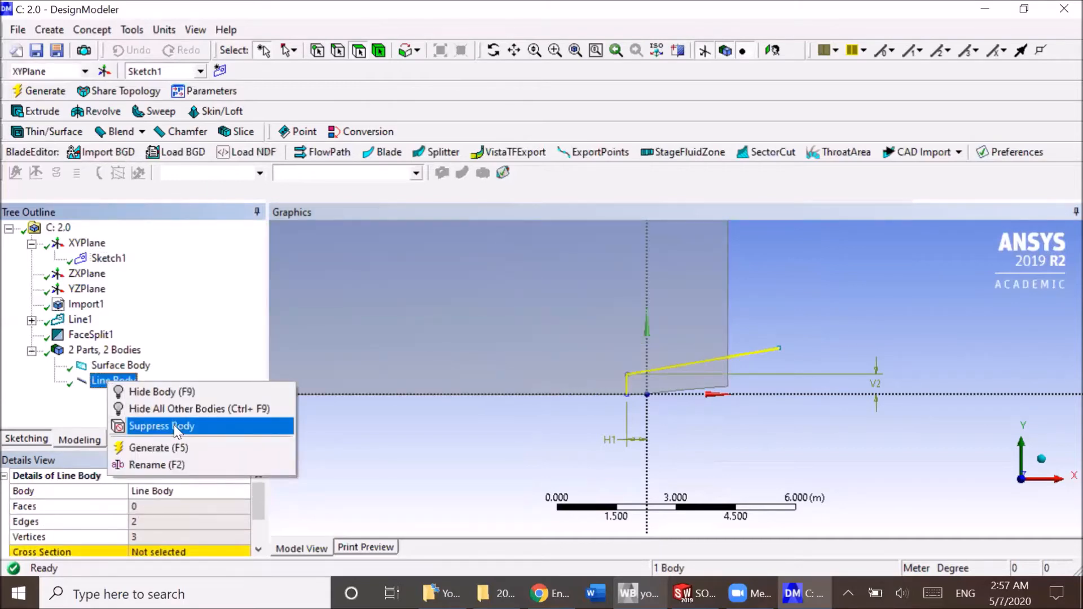
click(174, 426)
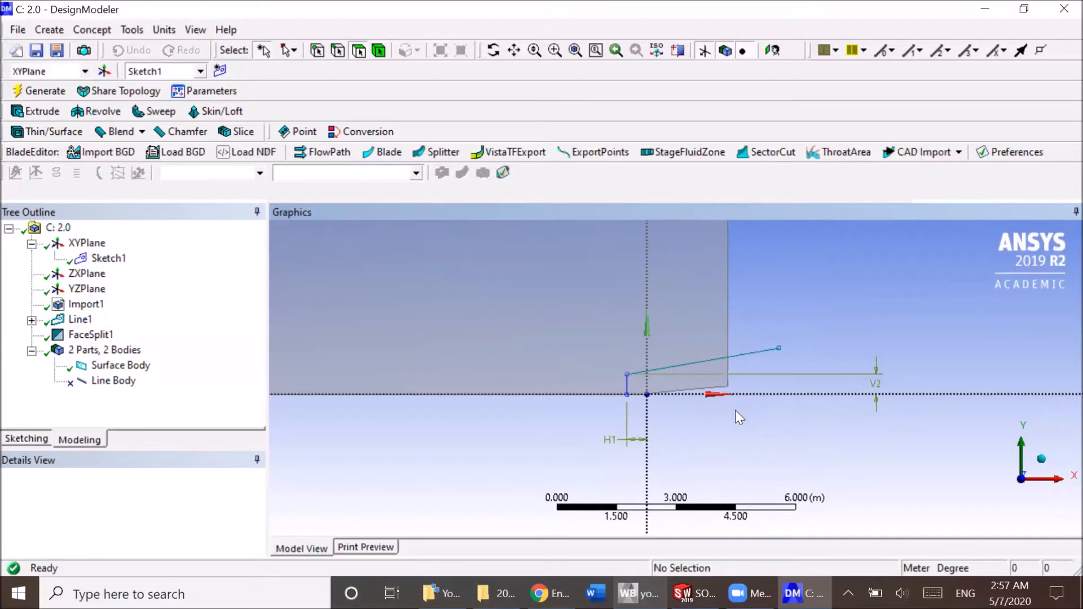
scroll(675, 394, up, 2)
click(1062, 10)
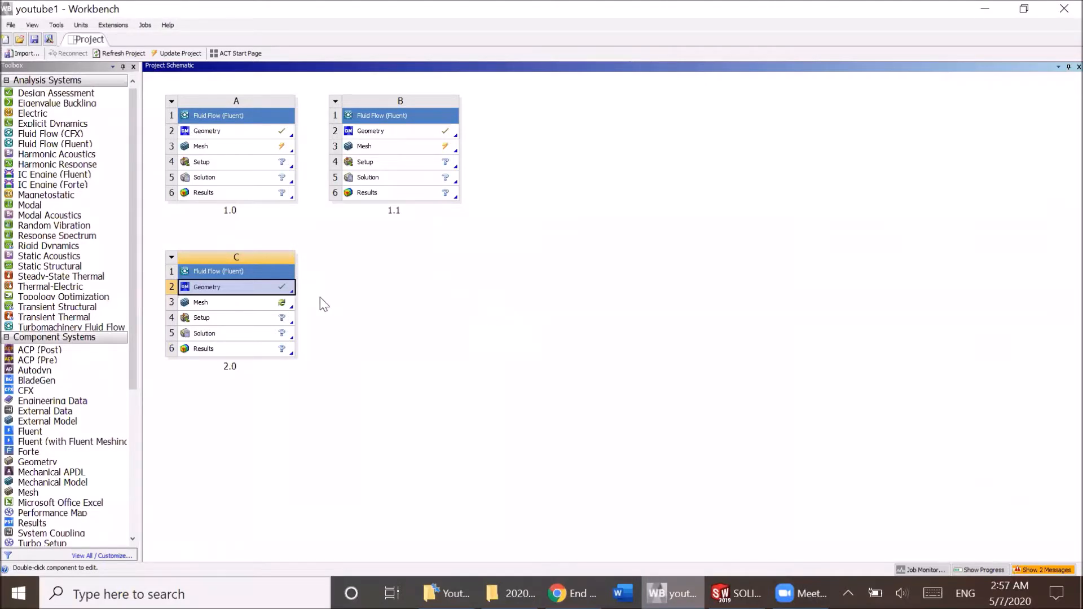
Open the mesh of the 2.0 Fluent system and orient the model to the XY front view.
double_click(267, 305)
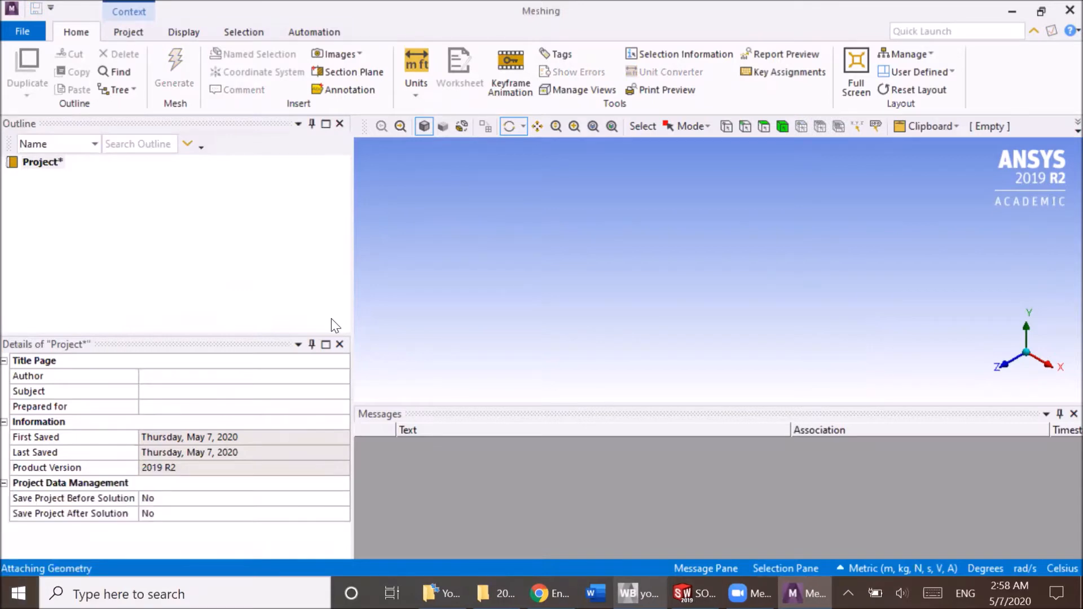
click(1011, 365)
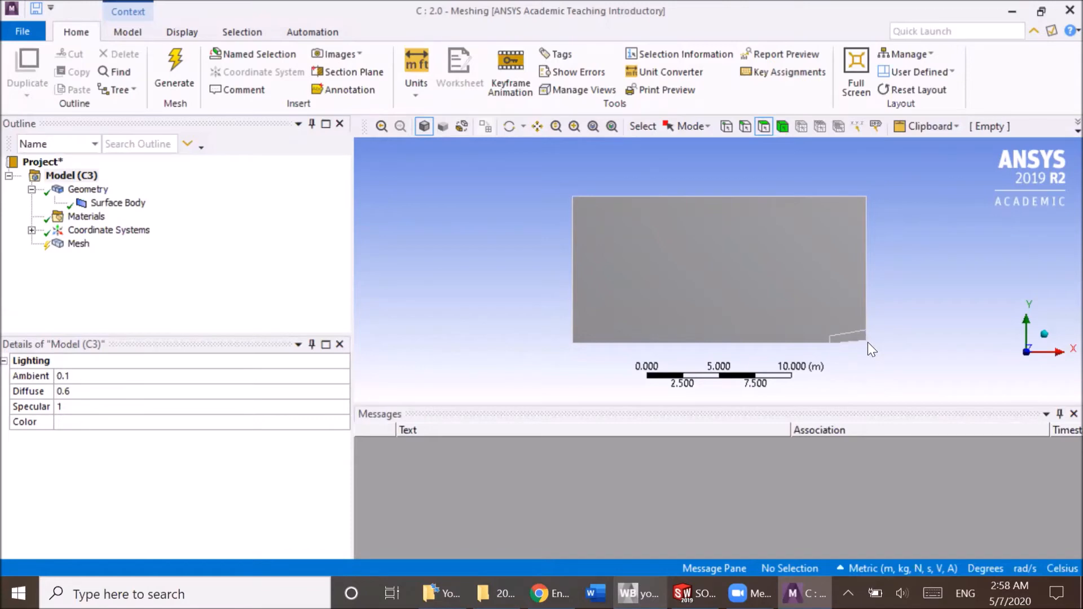
scroll(868, 341, up, 3)
scroll(870, 351, down, 2)
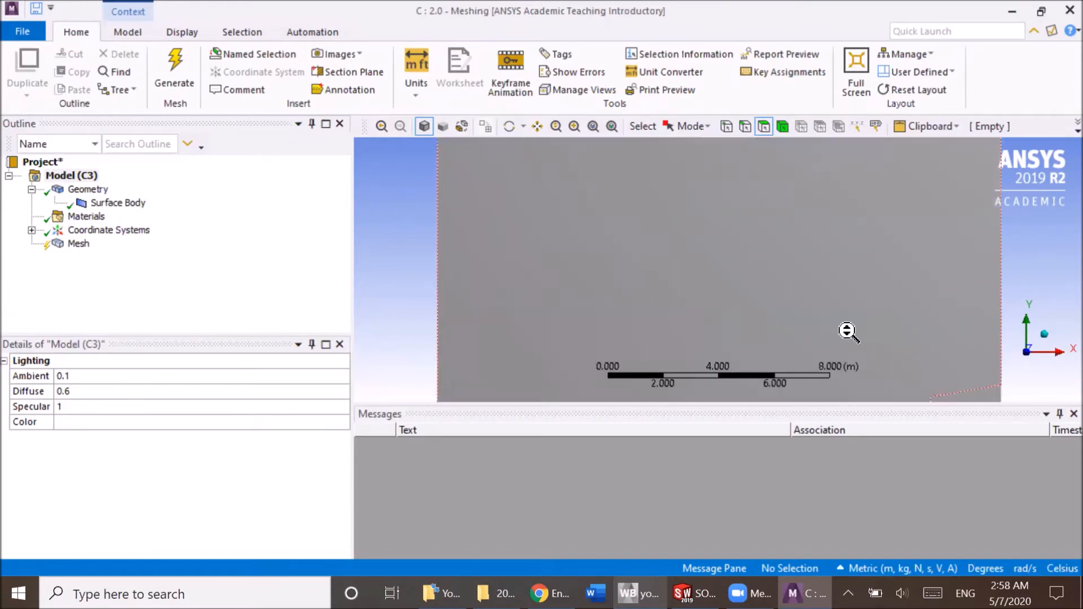
drag(898, 364, 648, 270)
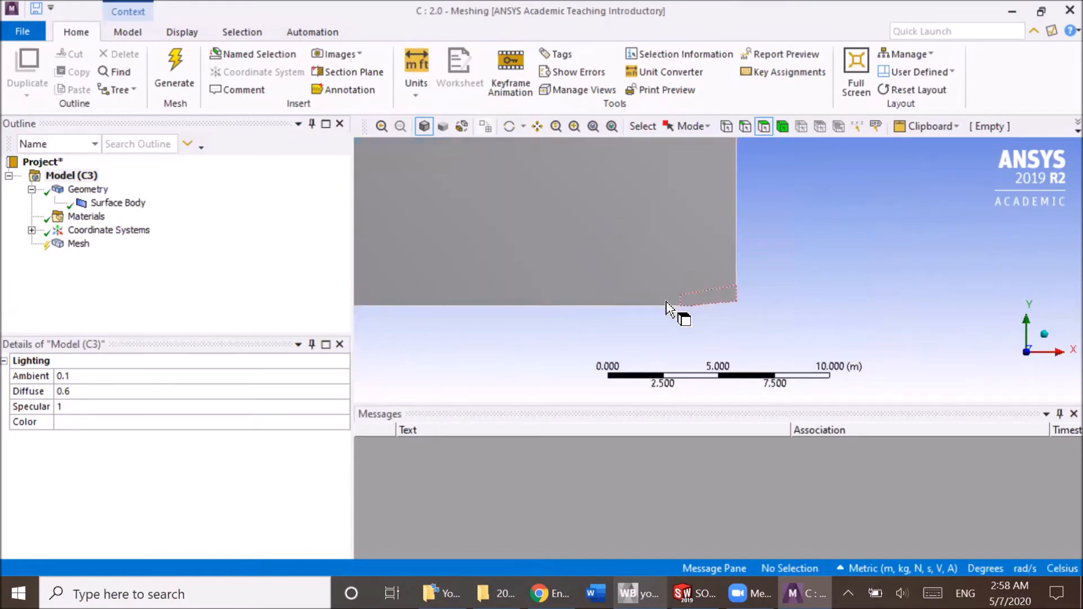
click(60, 250)
right_click(61, 247)
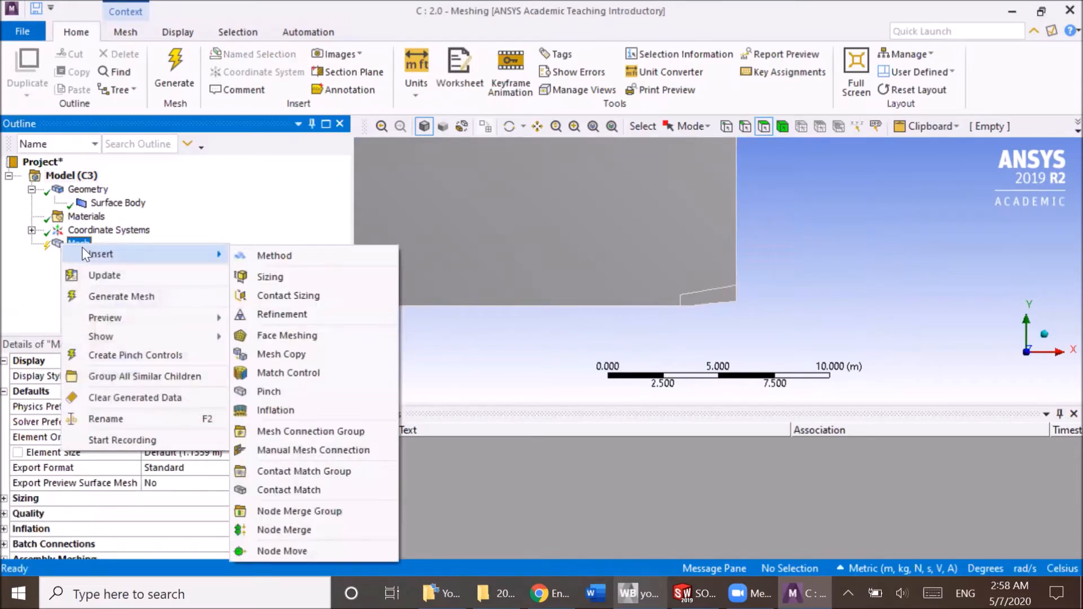
click(271, 221)
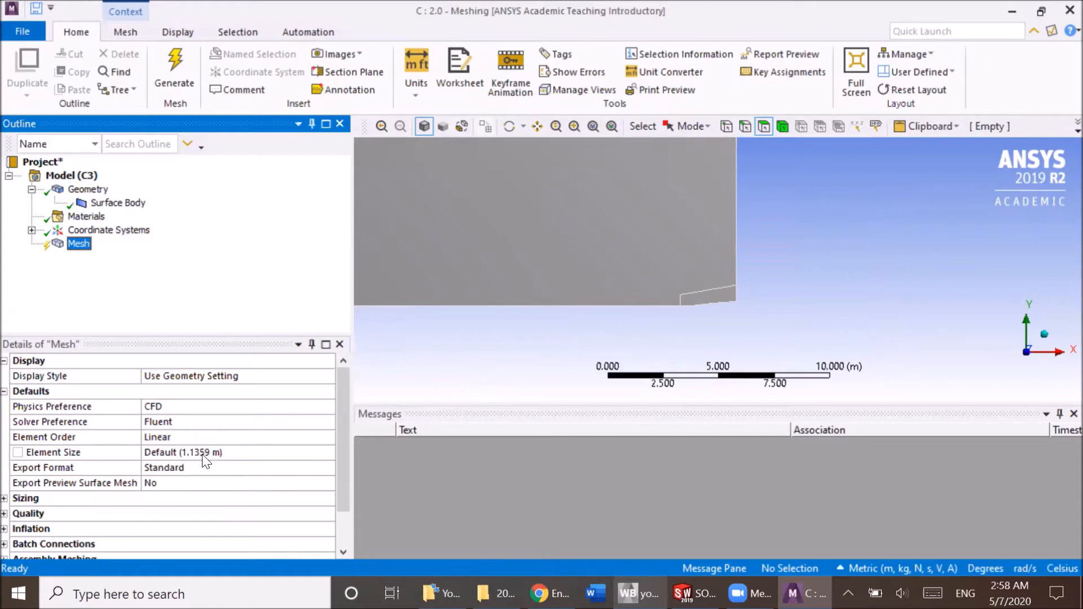
scroll(553, 271, down, 4)
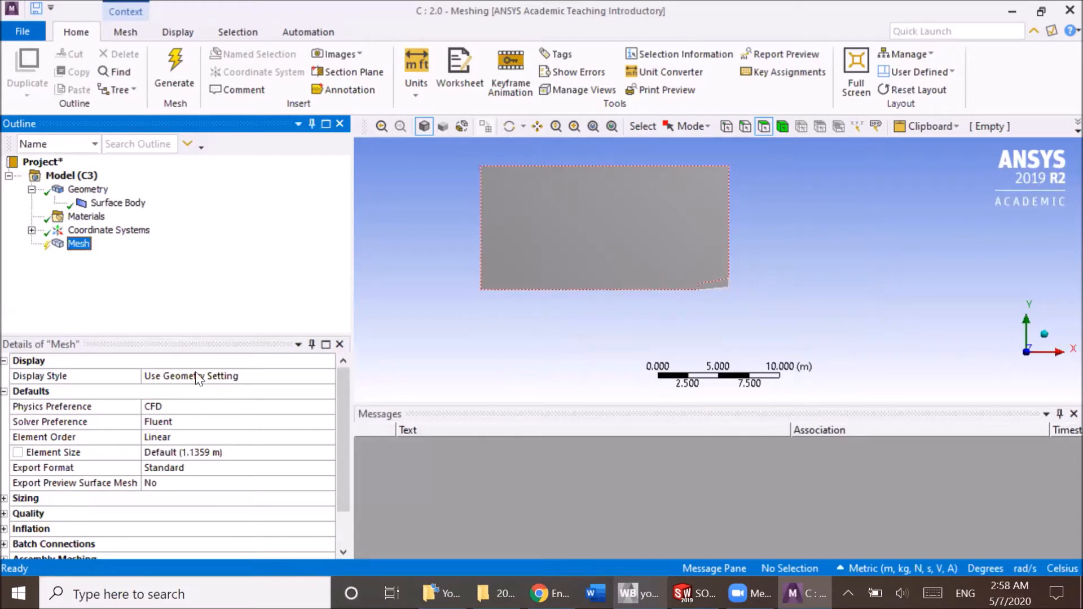
Insert a Sizing control under Mesh and keep it active for editing.
right_click(71, 245)
mouse_move(118, 260)
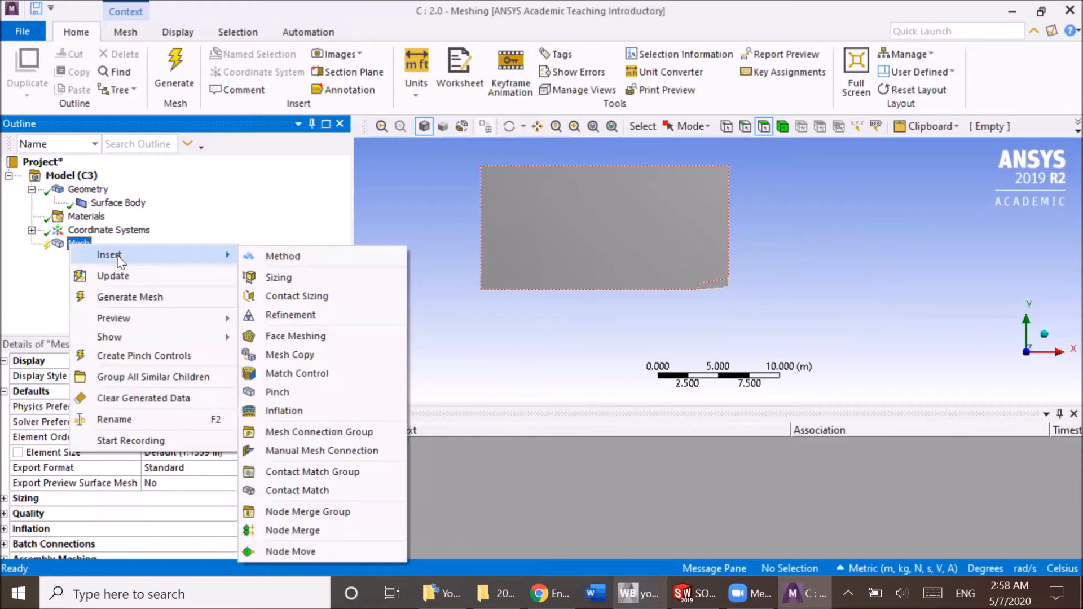
click(277, 277)
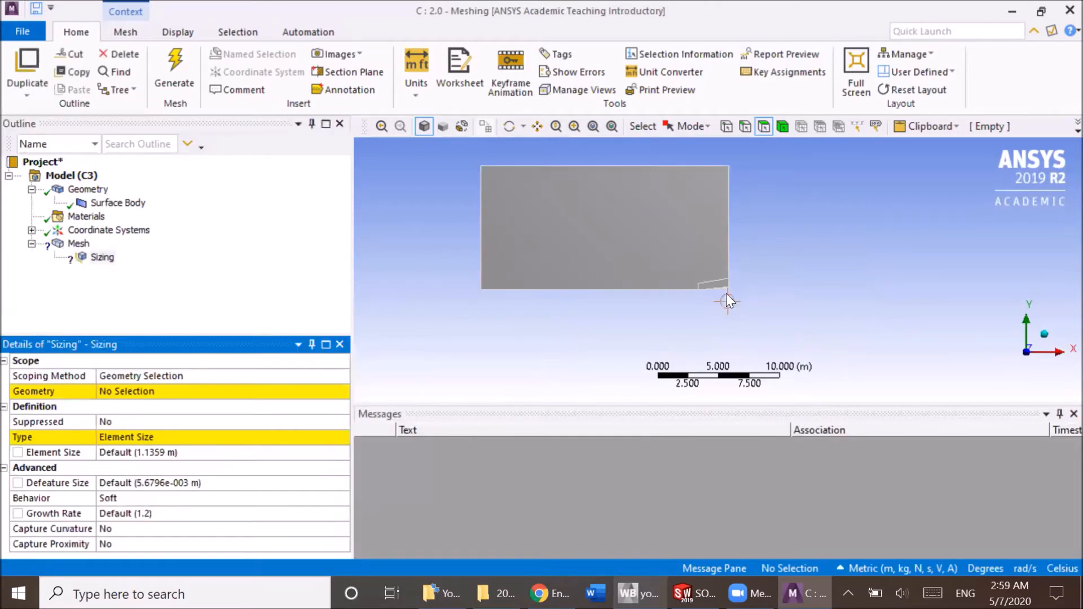
scroll(720, 290, up, 5)
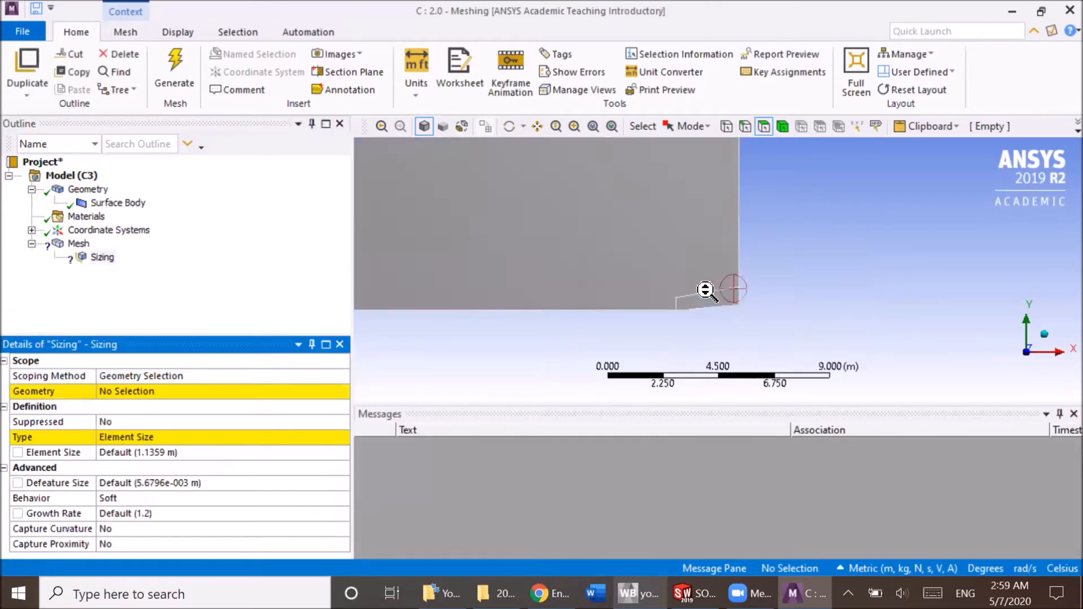
right_click(76, 244)
click(35, 281)
click(103, 257)
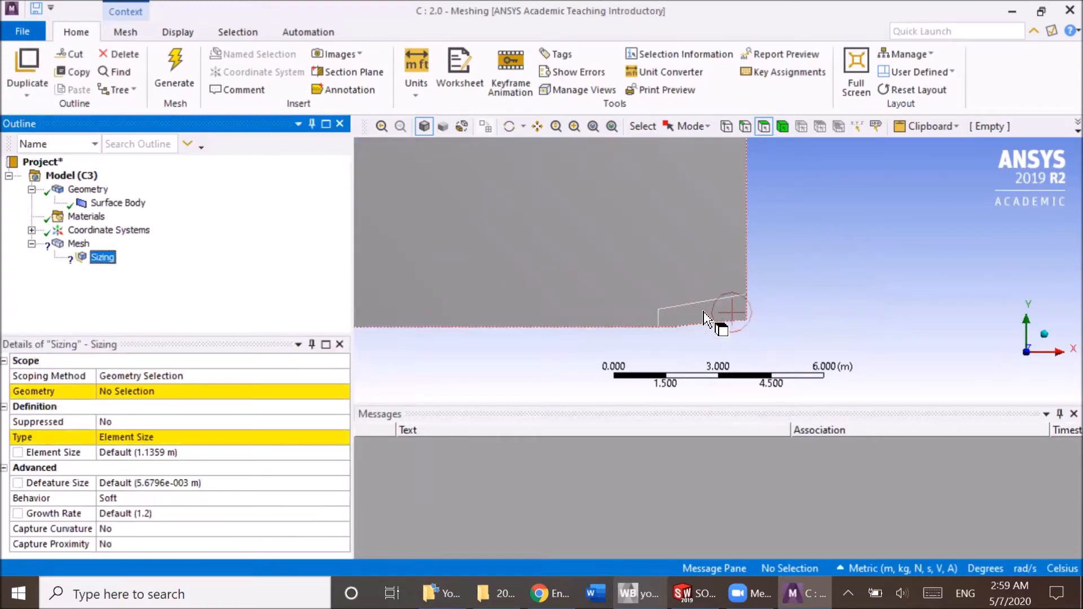
Scope the sizing to the small split face at the domain's lower right corner and set its element size to 0.5 m.
scroll(706, 327, up, 5)
scroll(633, 242, down, 3)
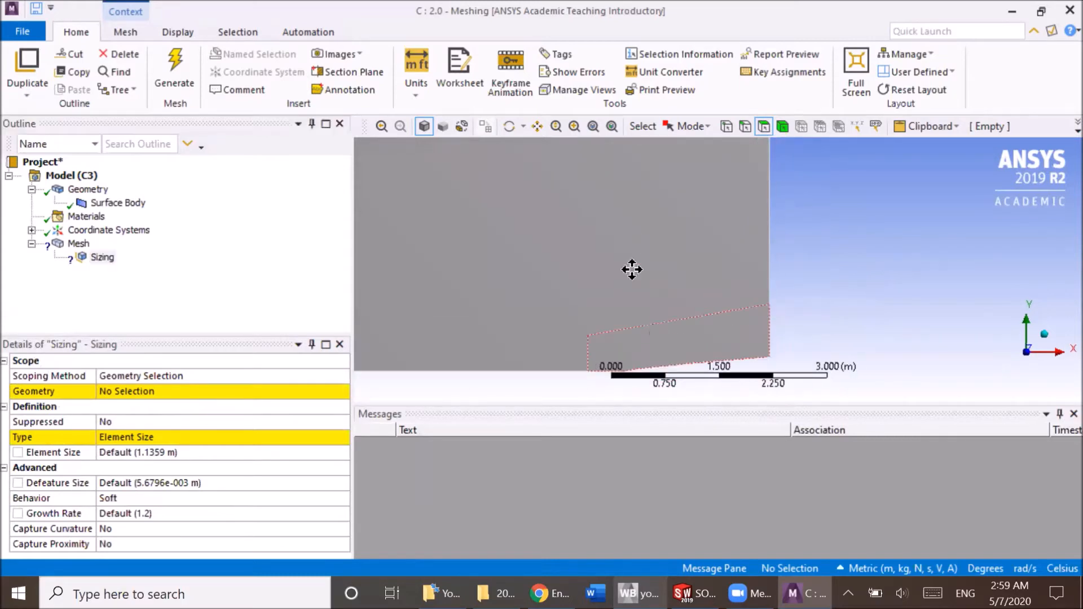
click(580, 277)
click(121, 391)
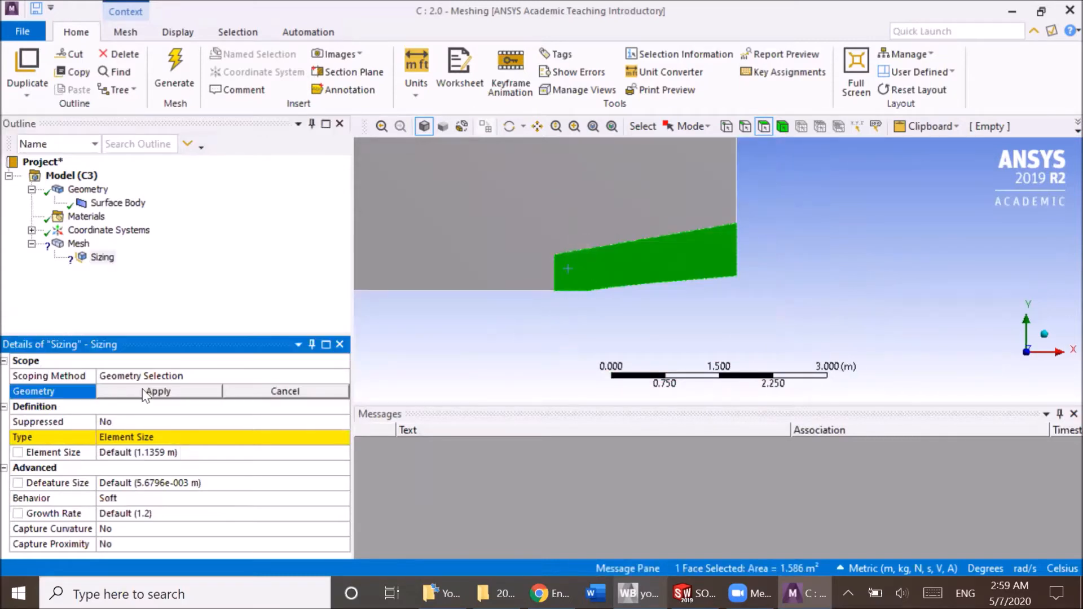
click(142, 388)
click(156, 451)
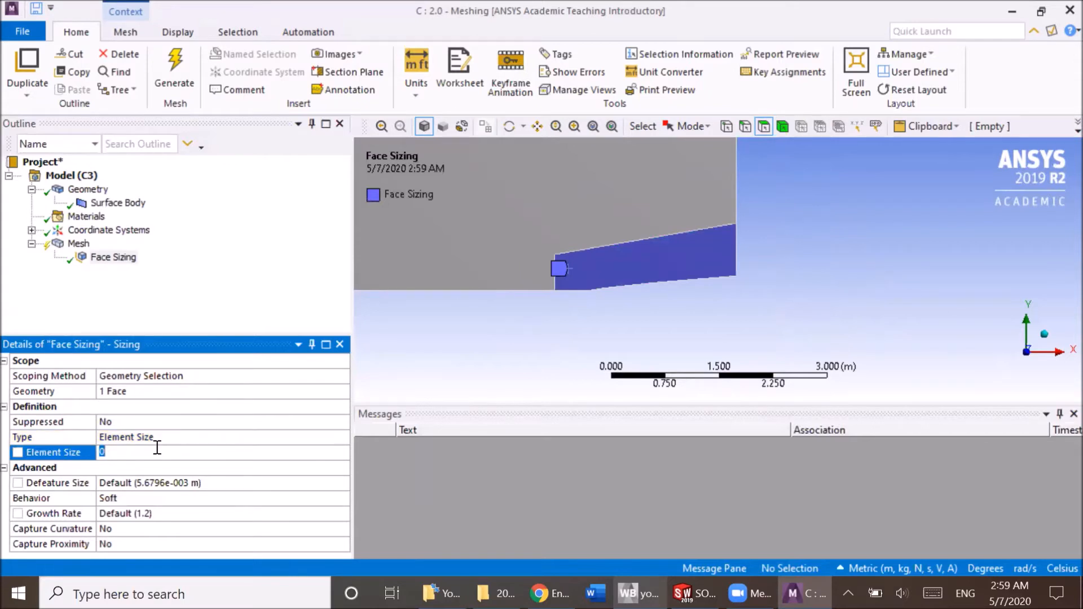
text(0.5)
key(Return)
Insert an Inflation control under Mesh.
click(82, 231)
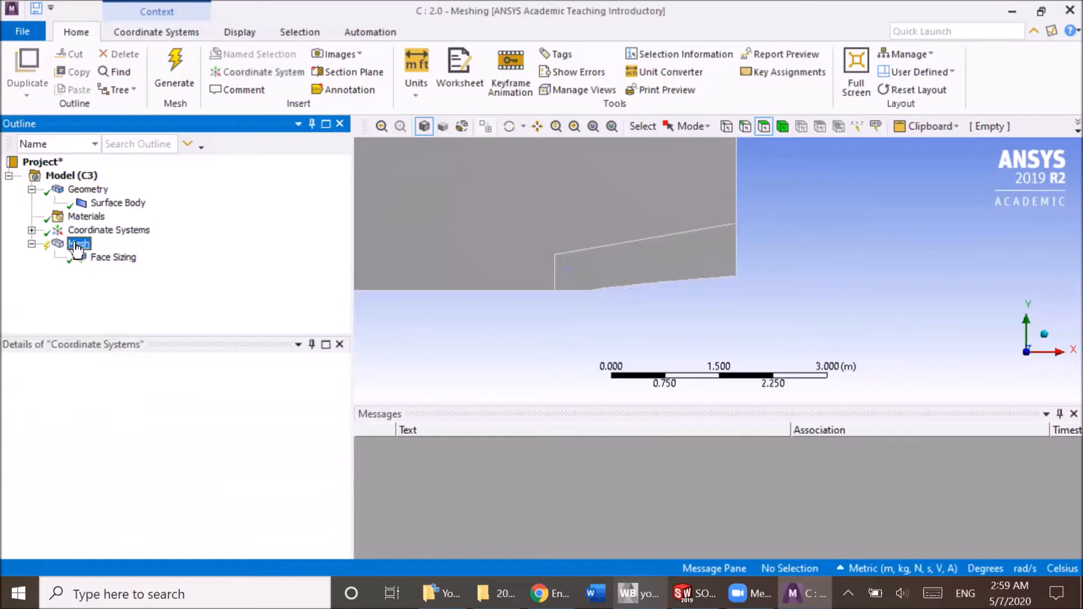
click(77, 244)
right_click(78, 247)
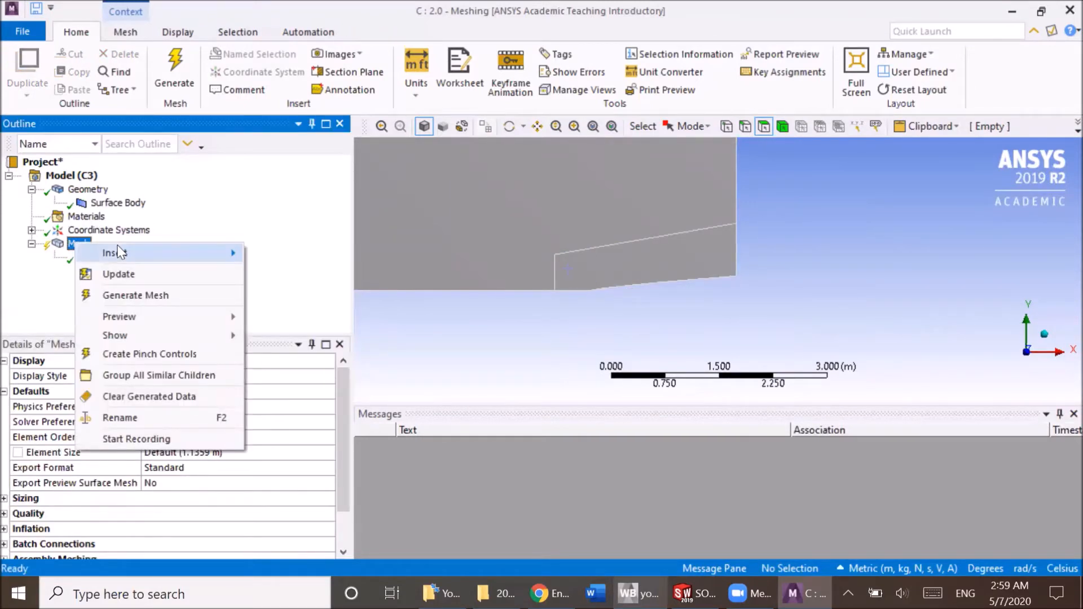
mouse_move(120, 252)
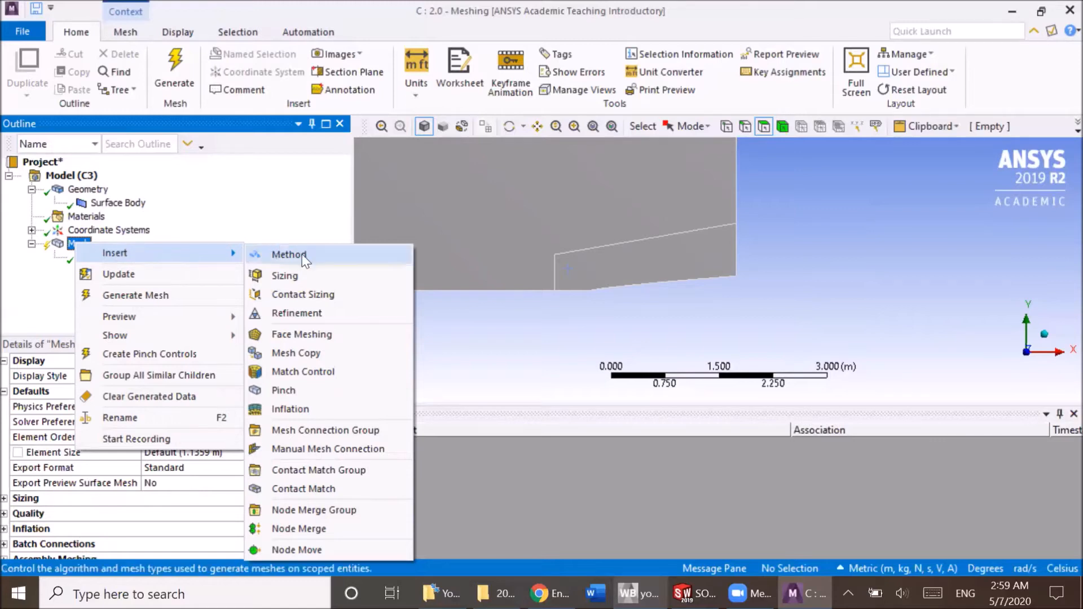
click(292, 410)
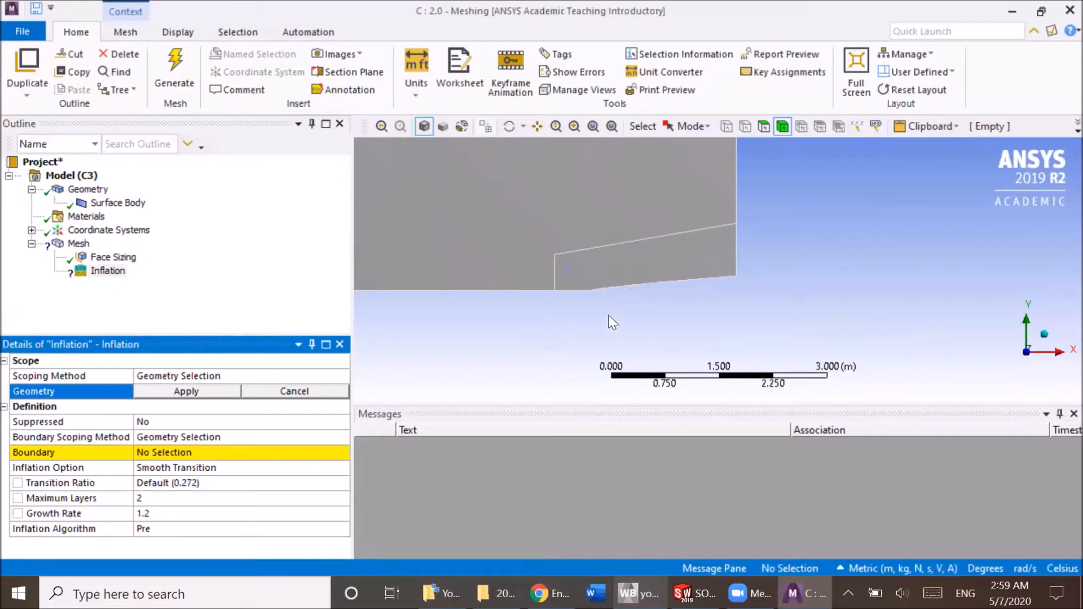
scroll(612, 314, up, 3)
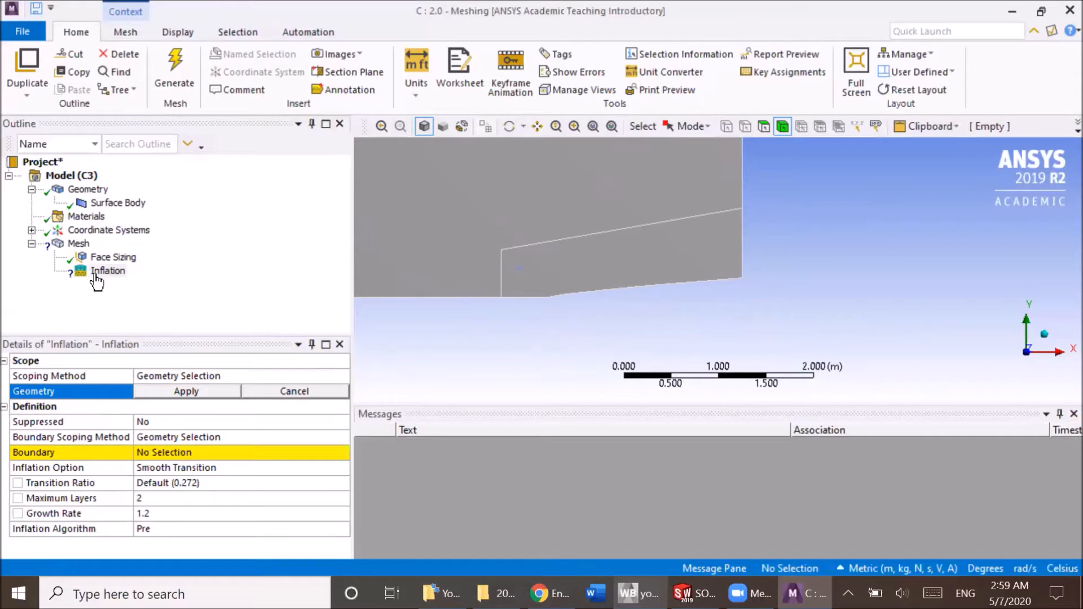
right_click(77, 248)
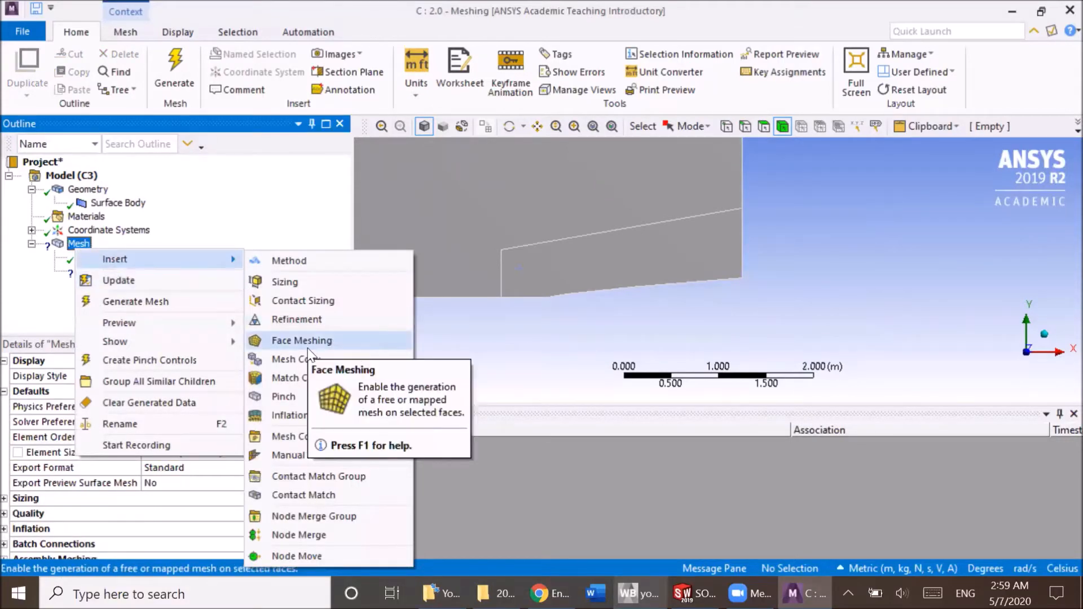
click(68, 294)
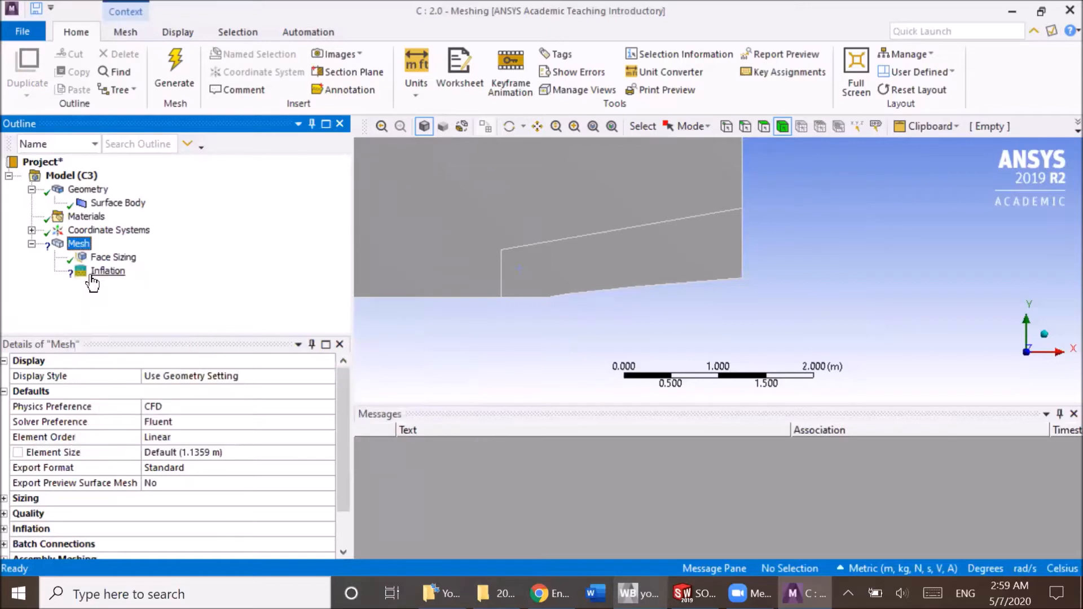
Scope the inflation's geometry to the small split face at the domain's lower right corner.
click(97, 272)
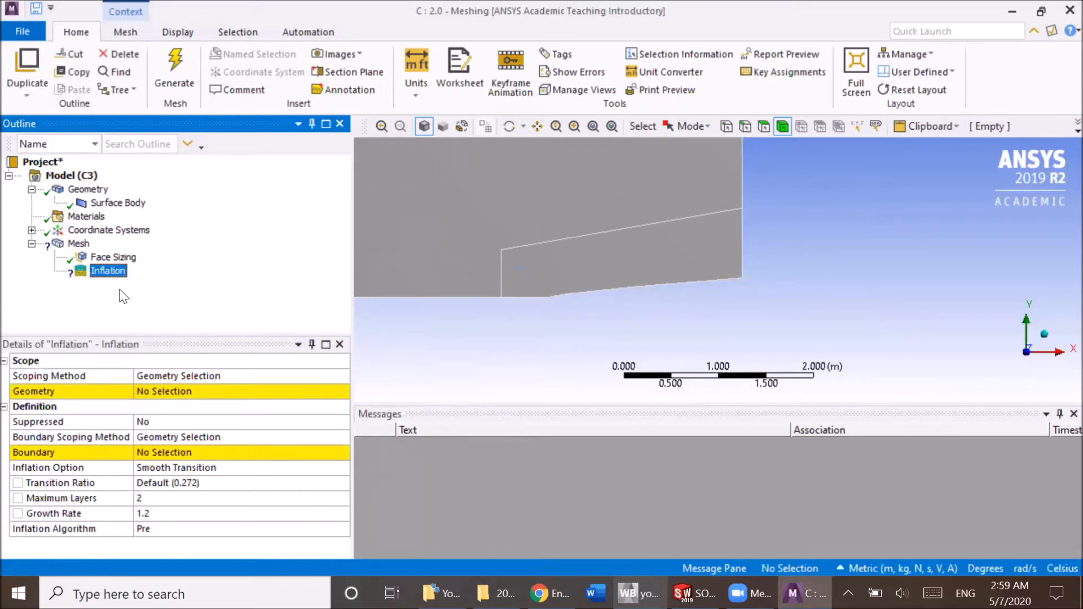
click(167, 391)
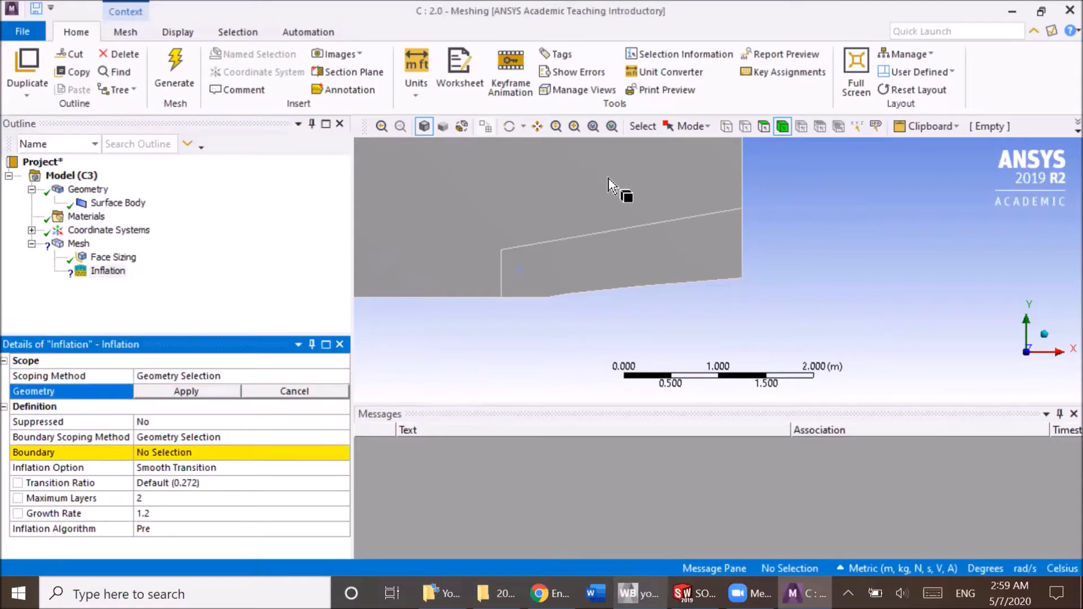
click(765, 127)
click(560, 263)
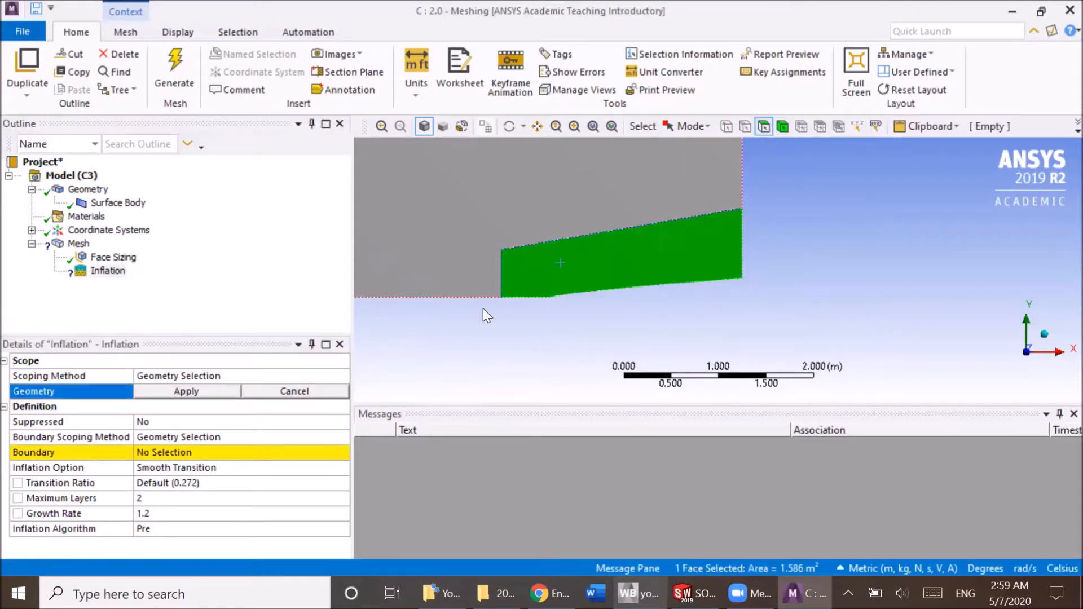
click(187, 391)
Assign the curved lower edge of the small face as the inflation boundary.
click(175, 452)
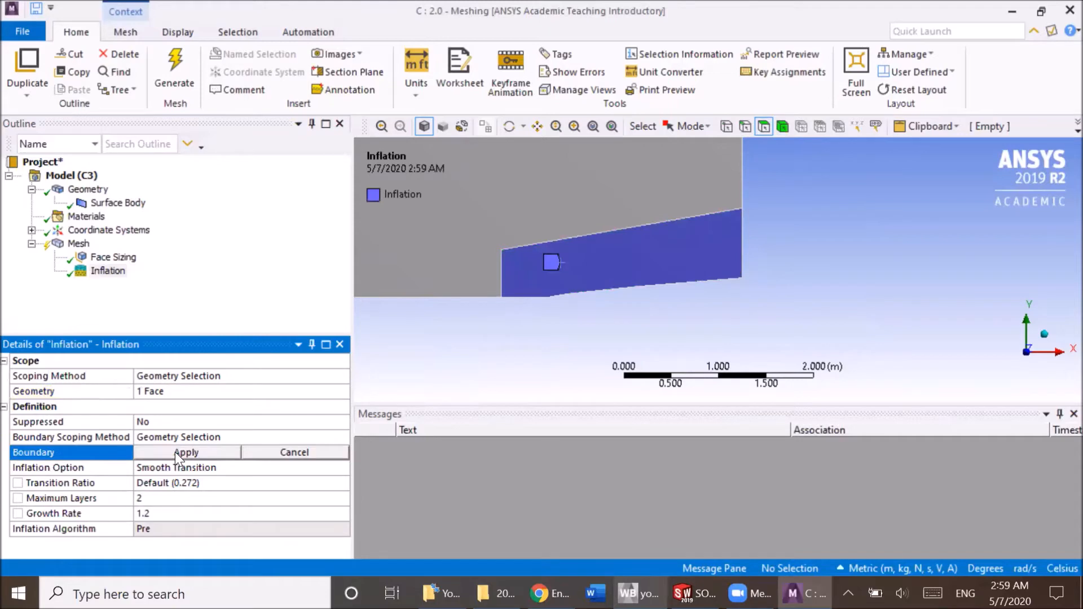
scroll(572, 309, up, 2)
scroll(572, 309, up, 1)
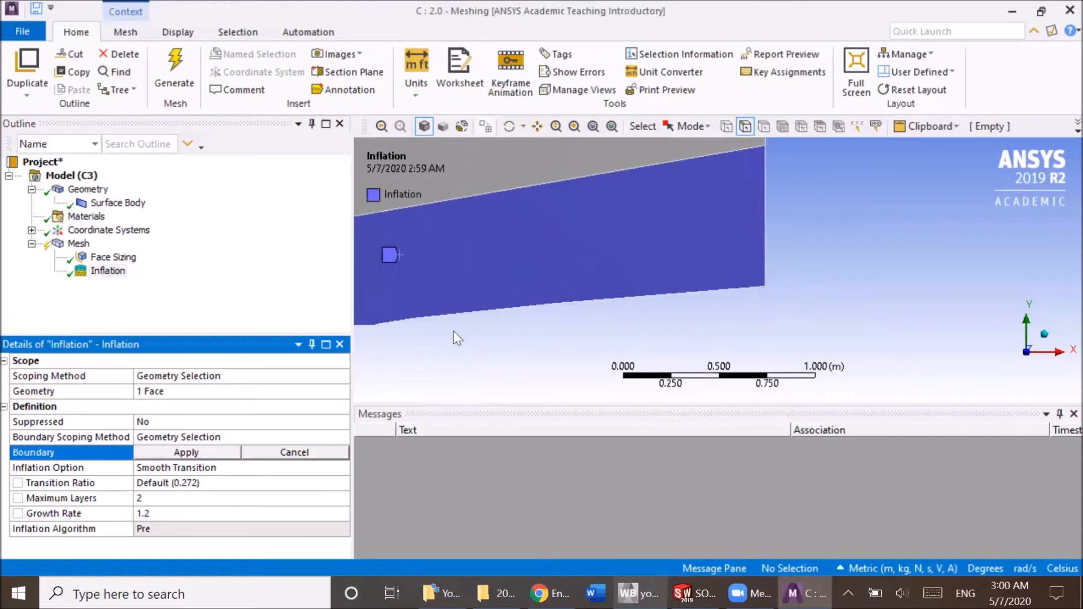
ctrl+middle_drag(438, 344, 551, 318)
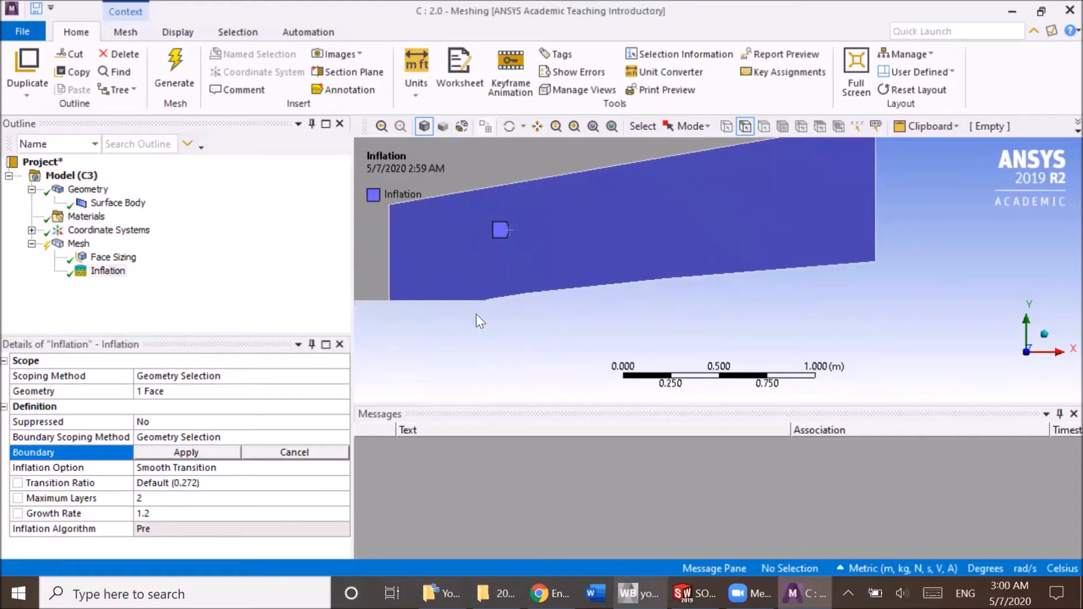
scroll(476, 314, up, 3)
ctrl+middle_drag(476, 314, 762, 278)
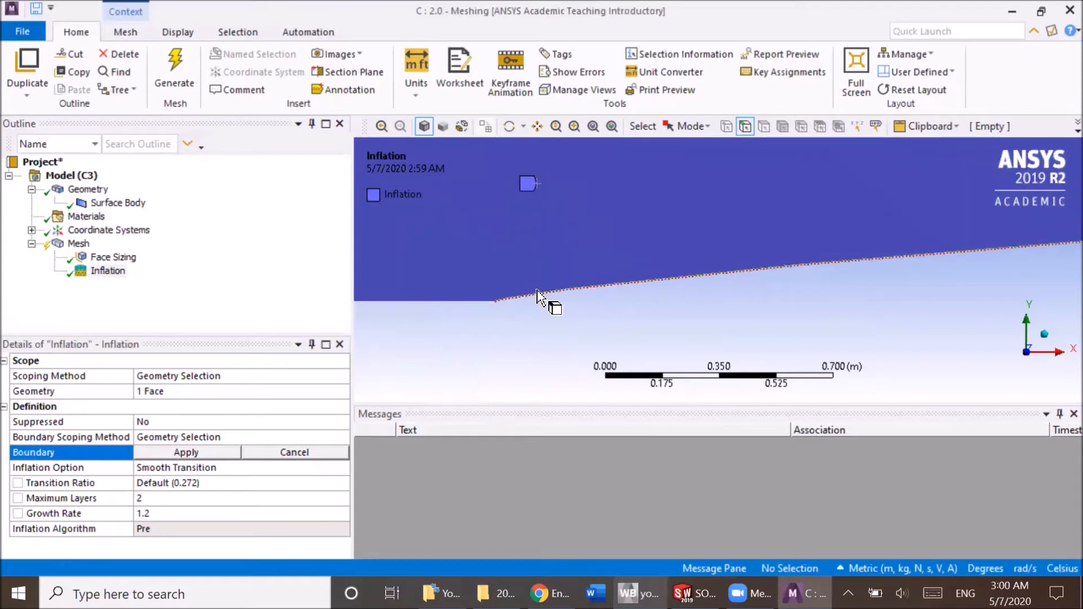
click(538, 294)
click(176, 451)
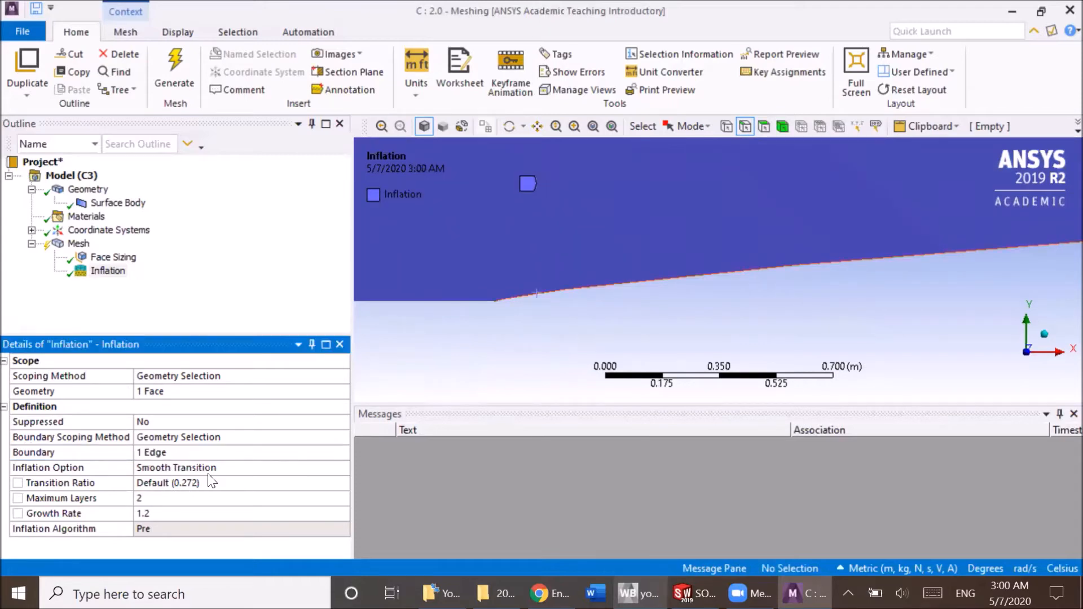
Set the inflation option to Total Thickness with a maximum thickness of 0.01 m.
click(256, 465)
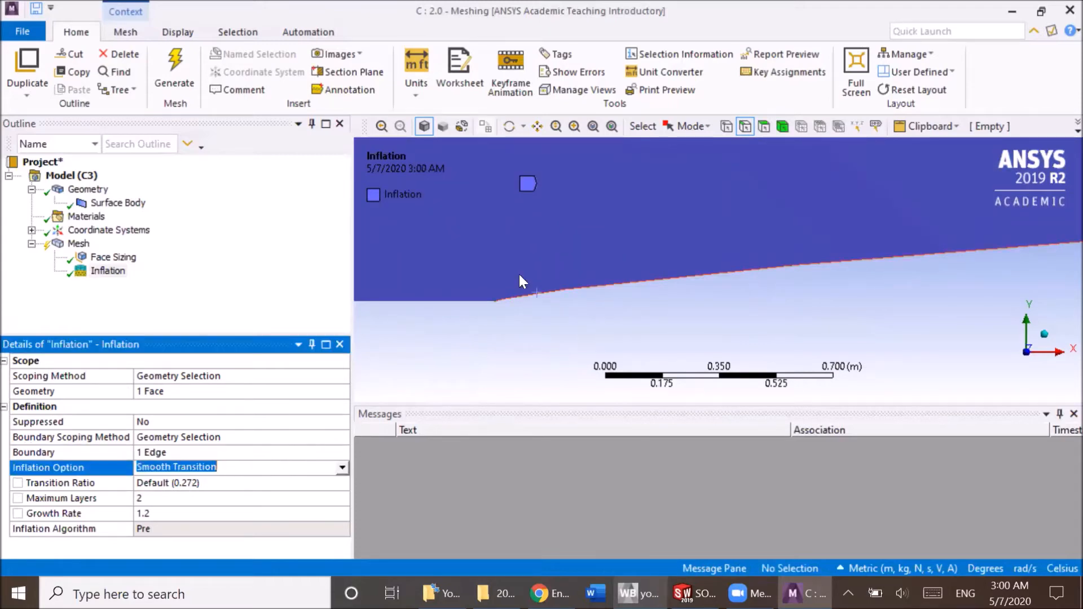
click(342, 467)
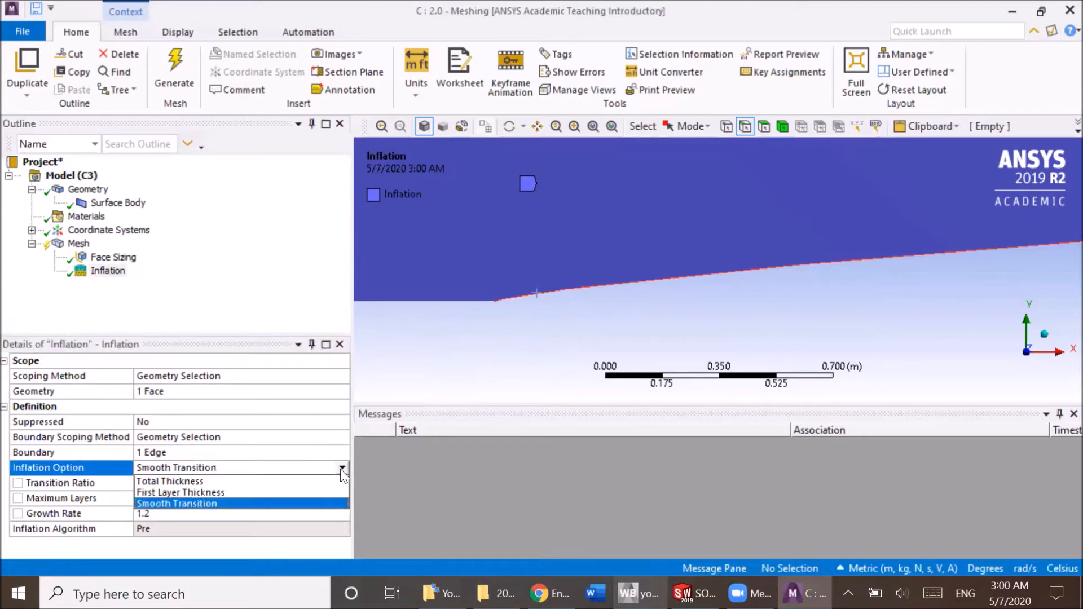
click(303, 483)
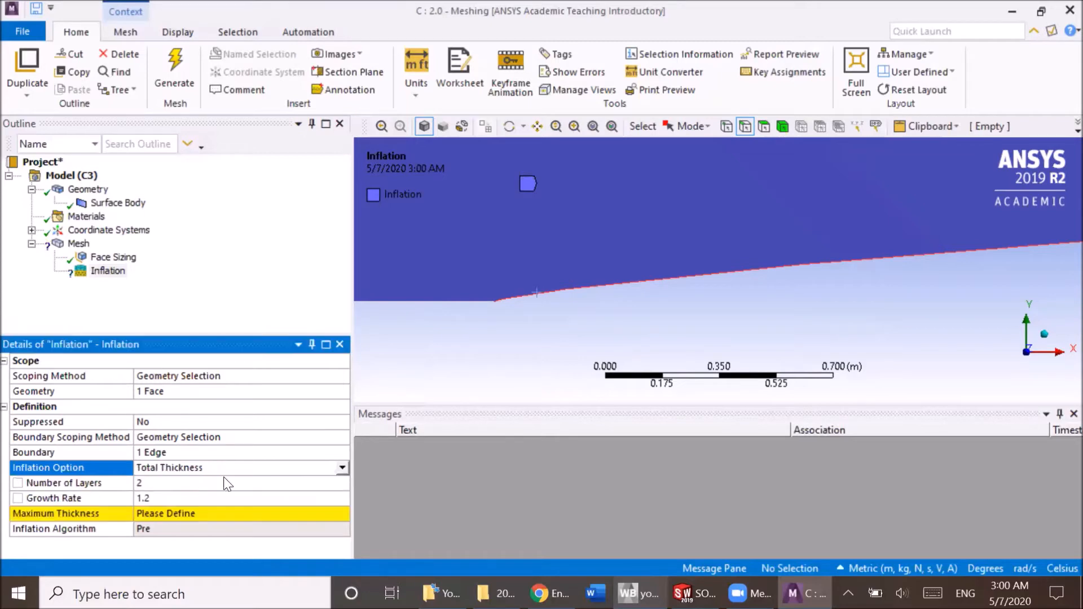
click(167, 512)
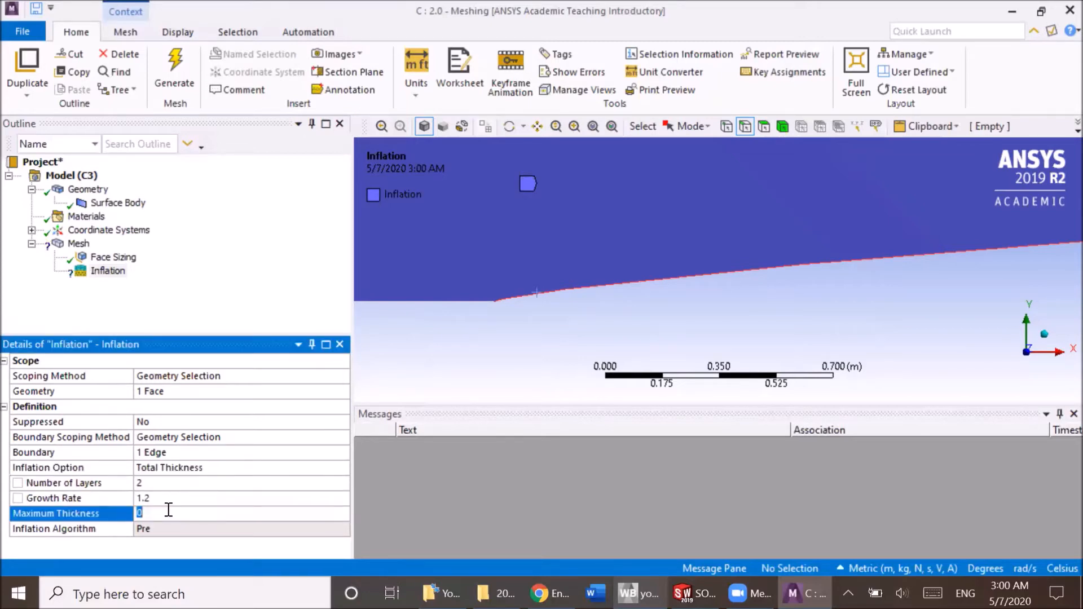
text(0.01)
key(Return)
Change the inflation option to First Layer Thickness and set the maximum layers to 10.
click(170, 482)
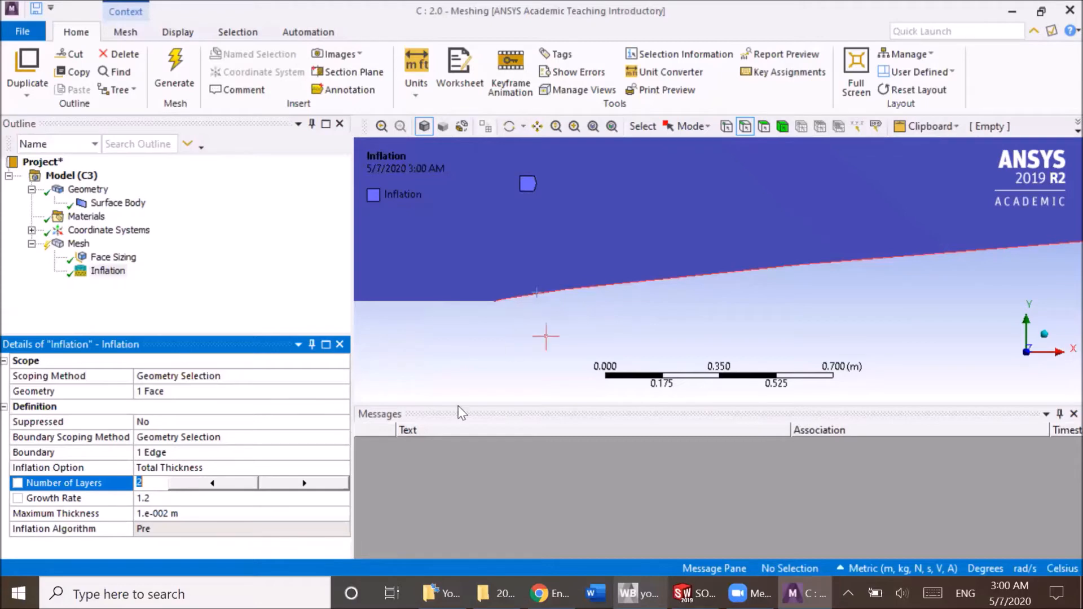
click(310, 464)
click(347, 466)
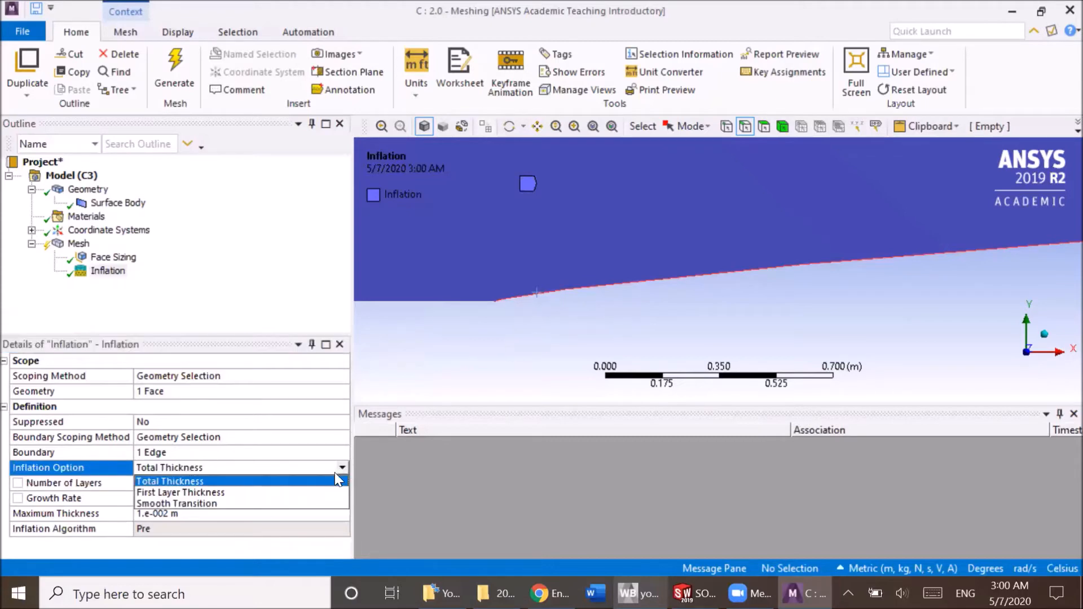
click(305, 492)
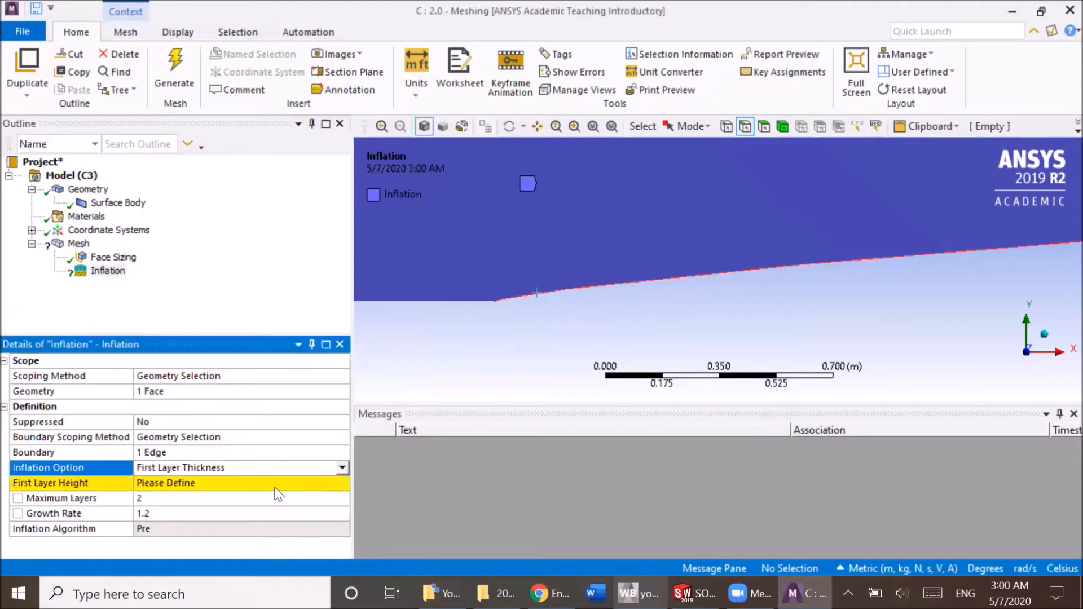
click(173, 498)
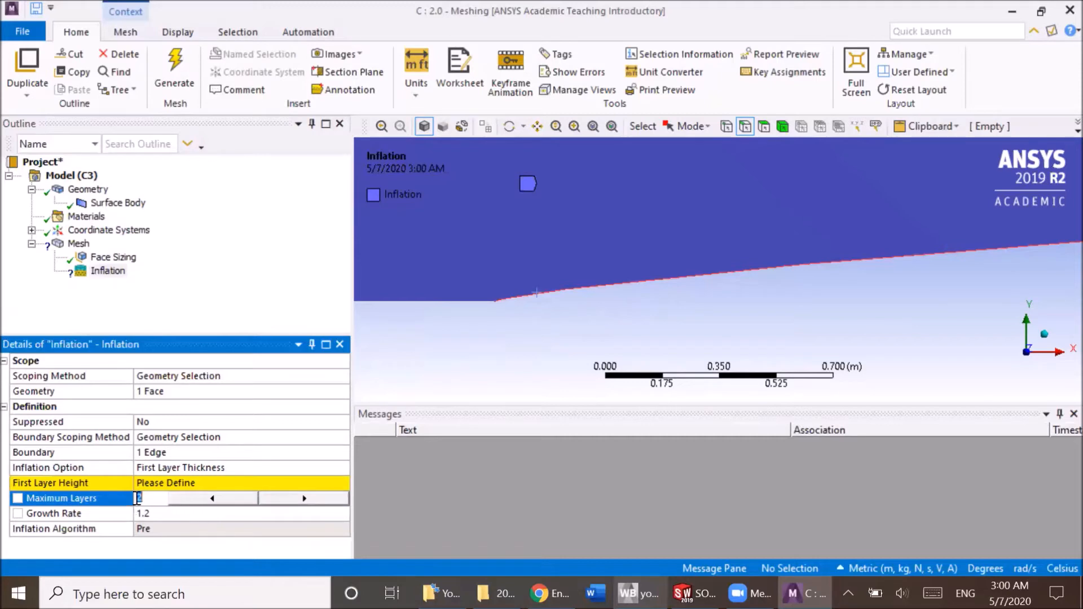
text(10)
key(Return)
Set the inflation's first layer height to 0.01 m.
click(165, 483)
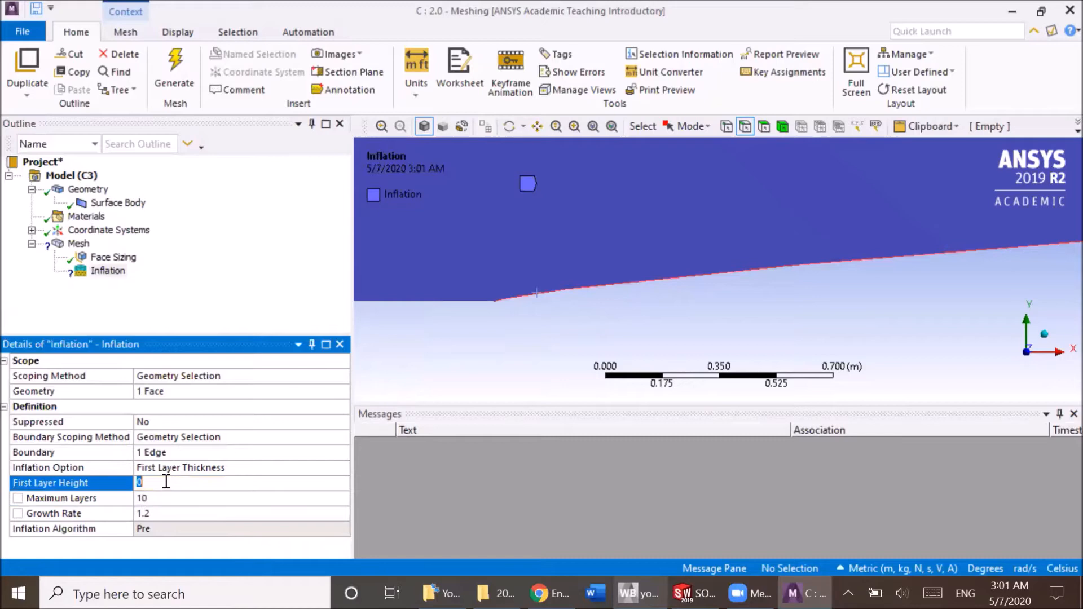
text(0.01)
key(Return)
scroll(570, 304, down, 3)
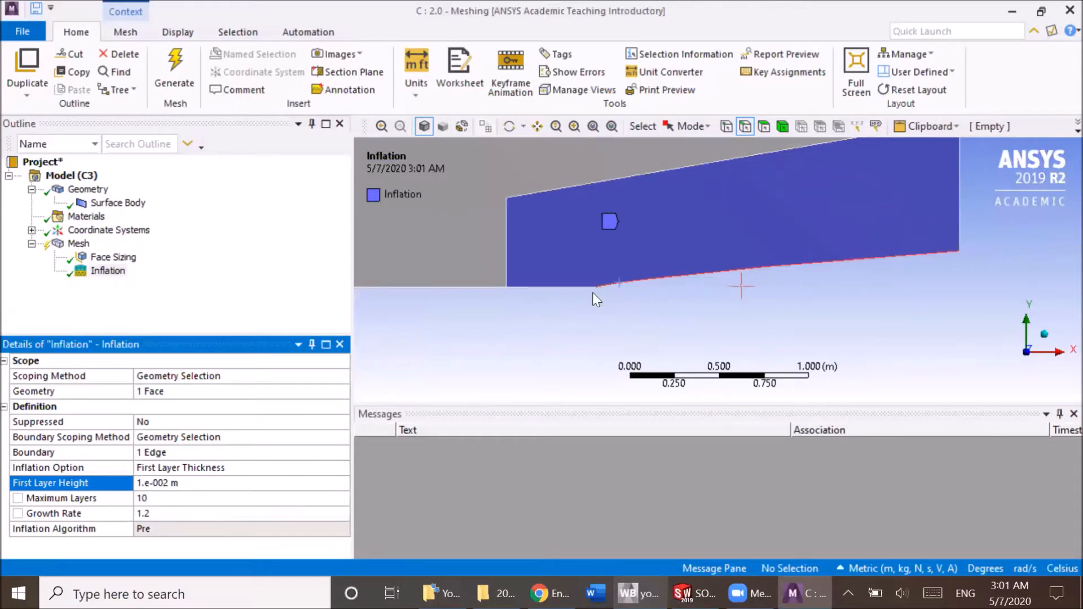
scroll(631, 289, up, 1)
scroll(627, 289, up, 2)
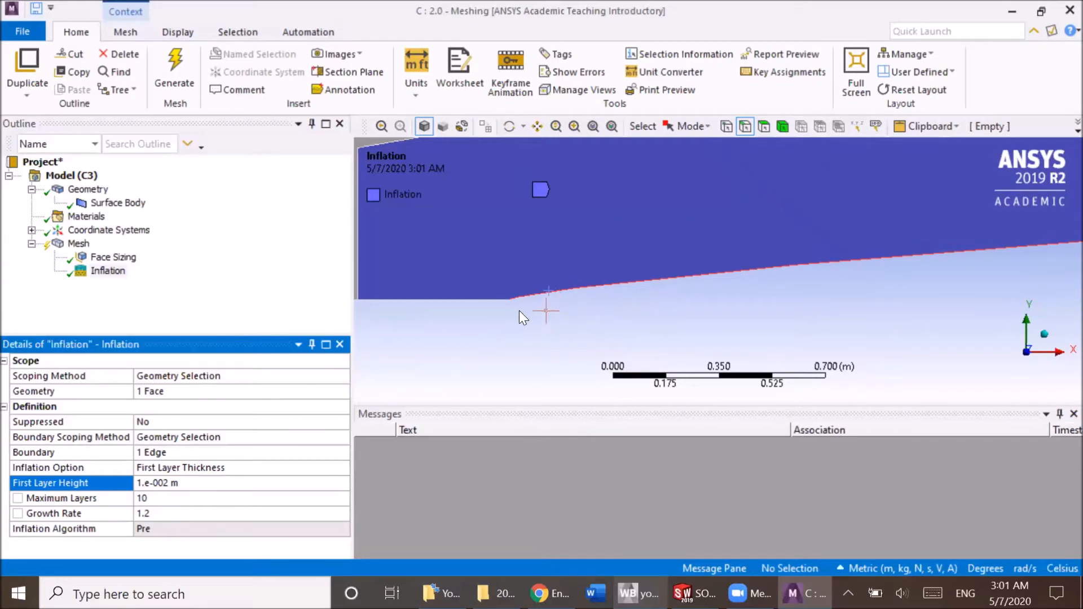
Insert another Sizing control under Mesh.
click(78, 243)
click(107, 271)
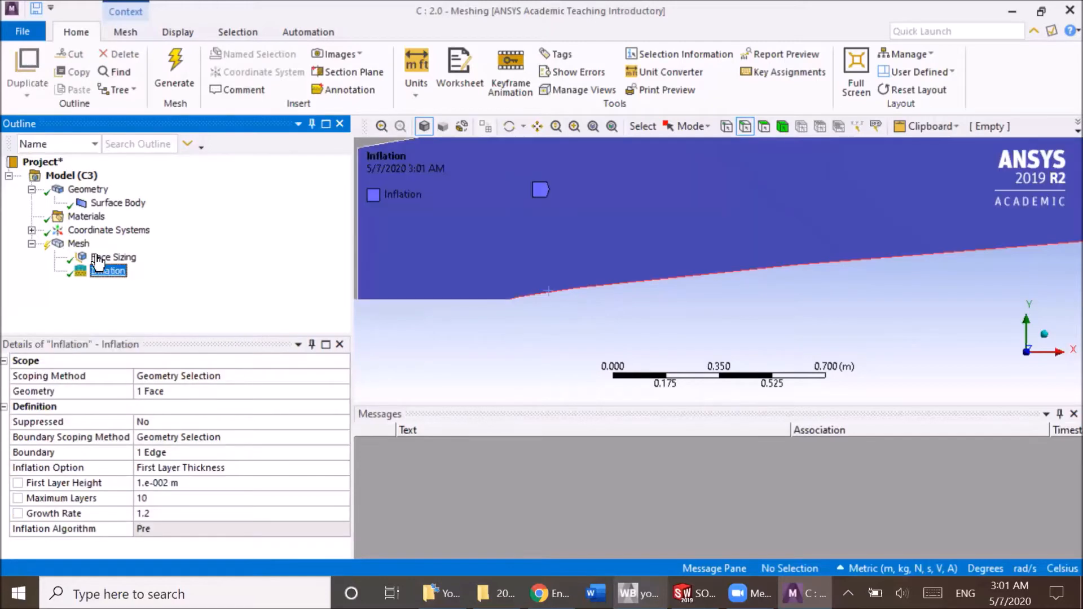
click(76, 244)
right_click(76, 245)
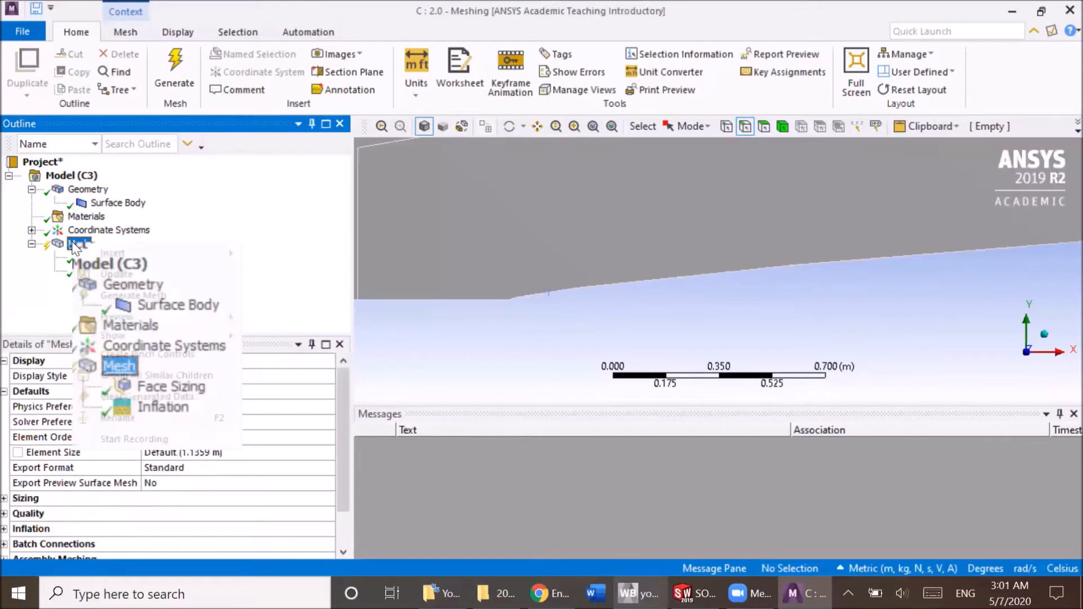
mouse_move(134, 260)
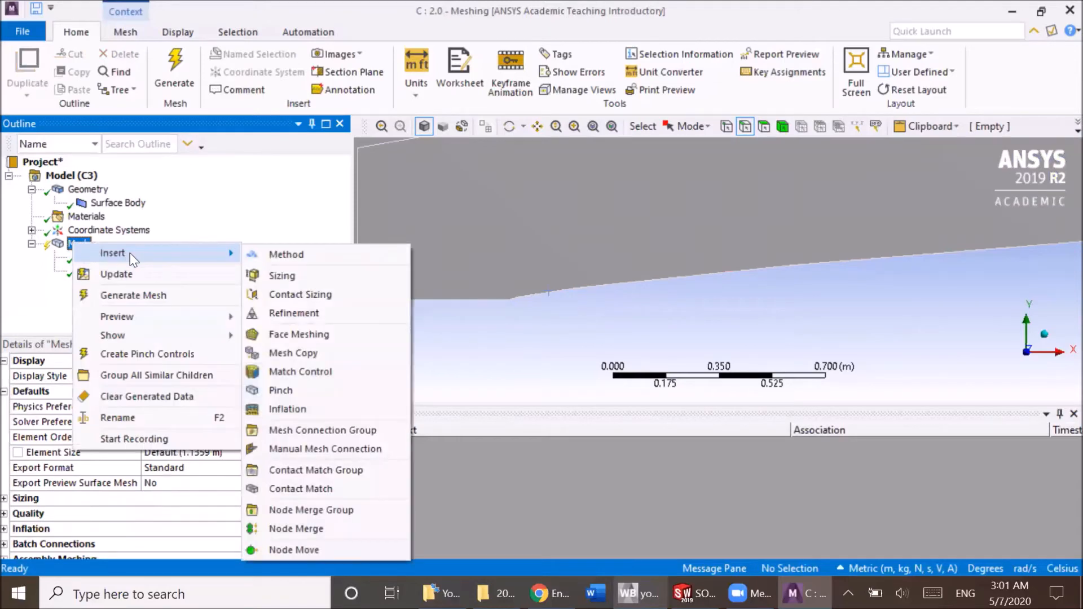
click(275, 275)
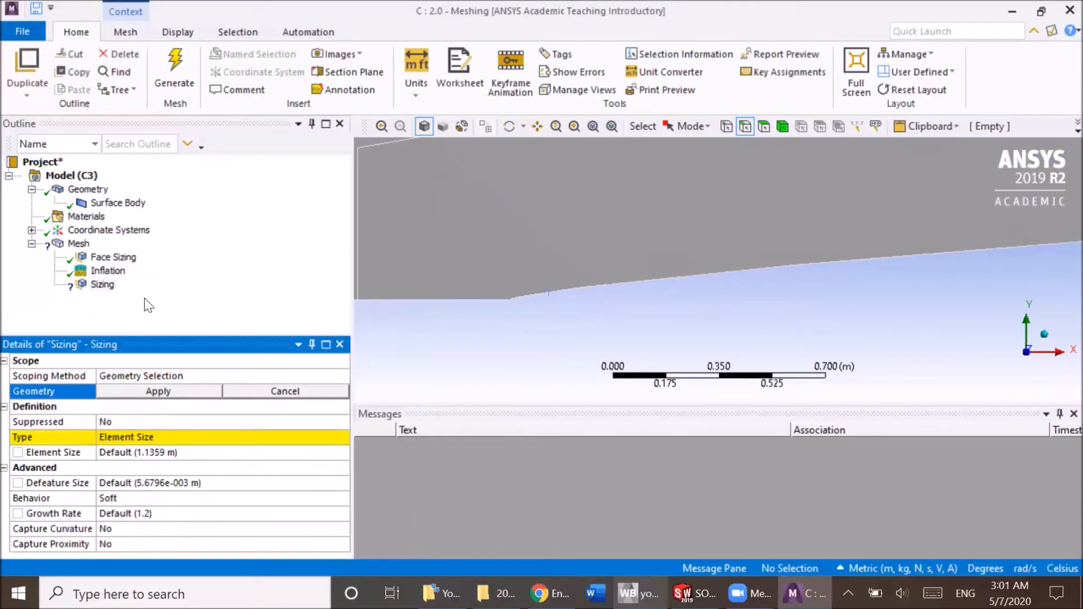
Scope the new sizing control to the small split face above the curved edge.
click(783, 127)
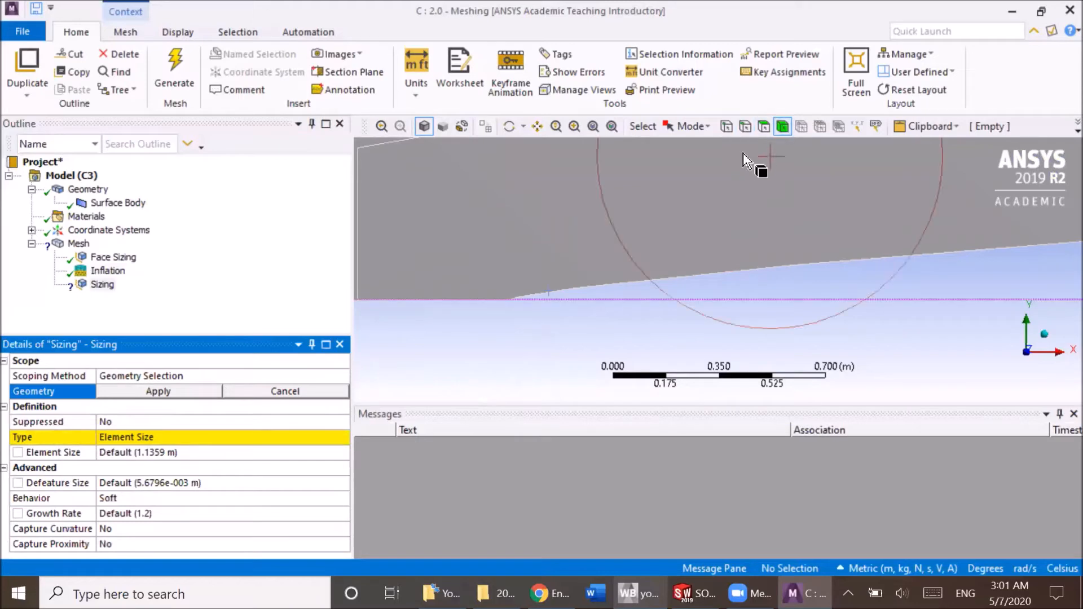
click(763, 128)
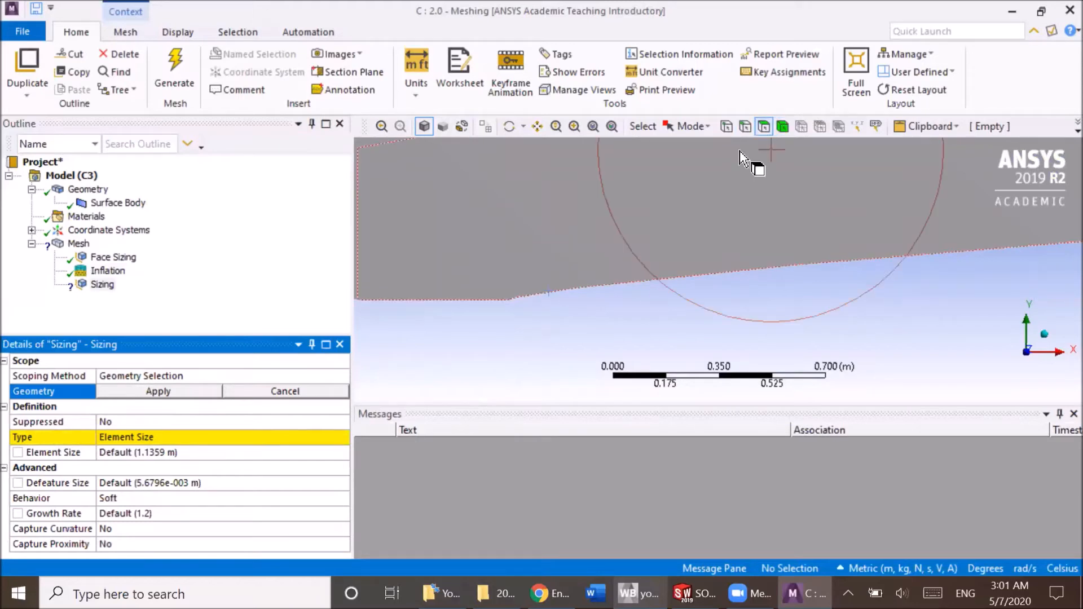
click(524, 260)
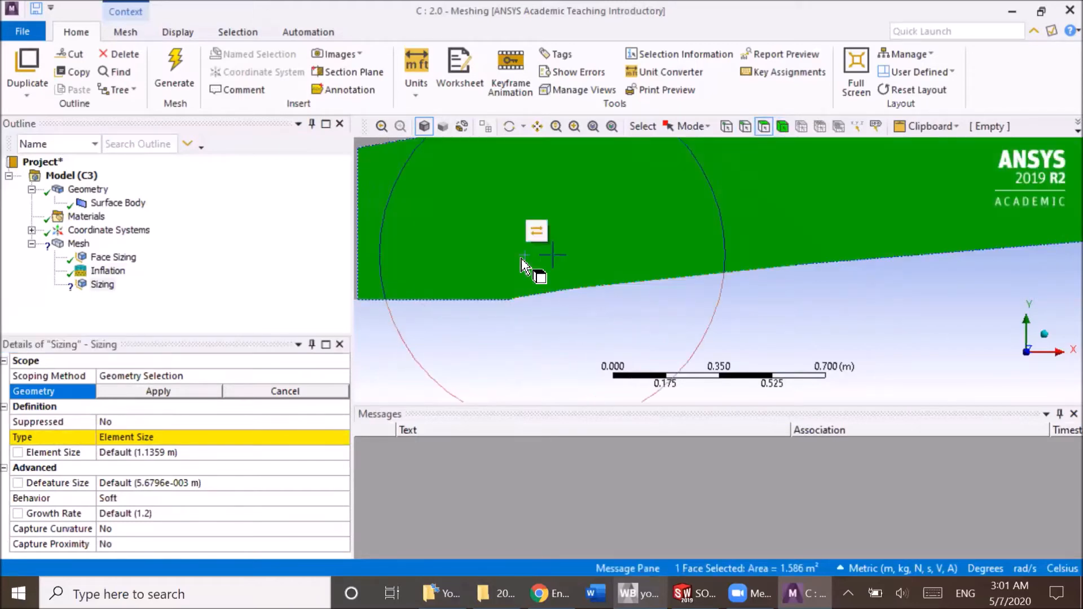
click(141, 392)
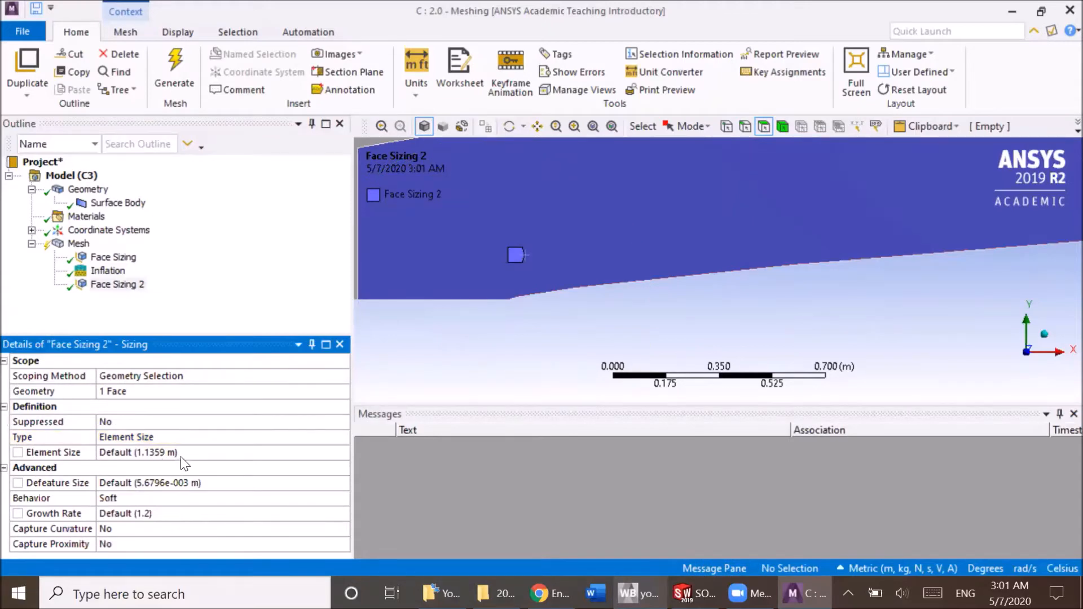
Set the second face sizing's type to Sphere of Influence, centred on the Global Coordinate System.
click(199, 437)
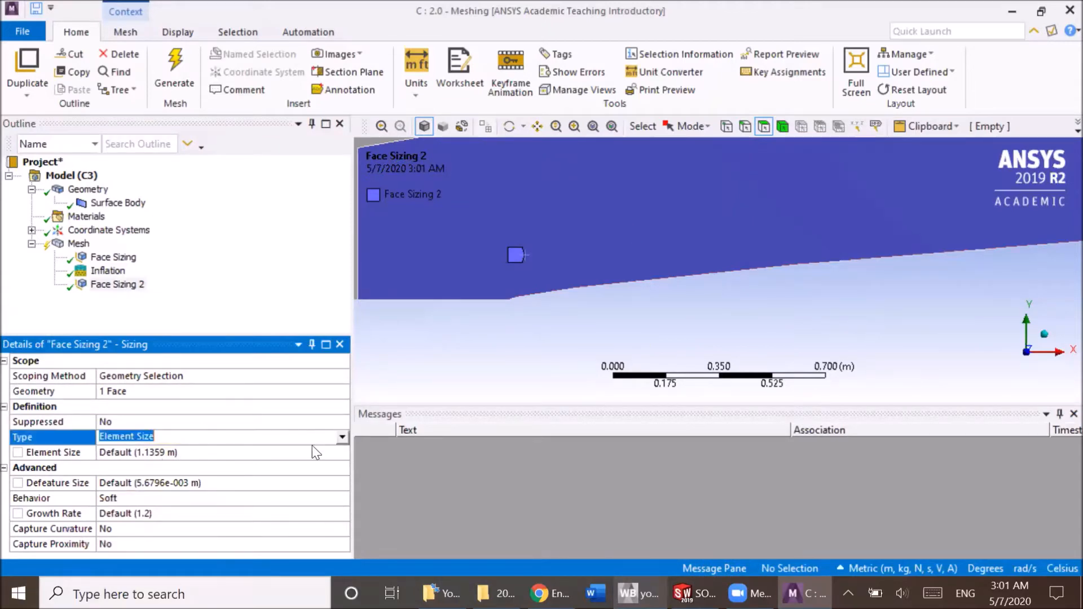
click(343, 437)
click(255, 460)
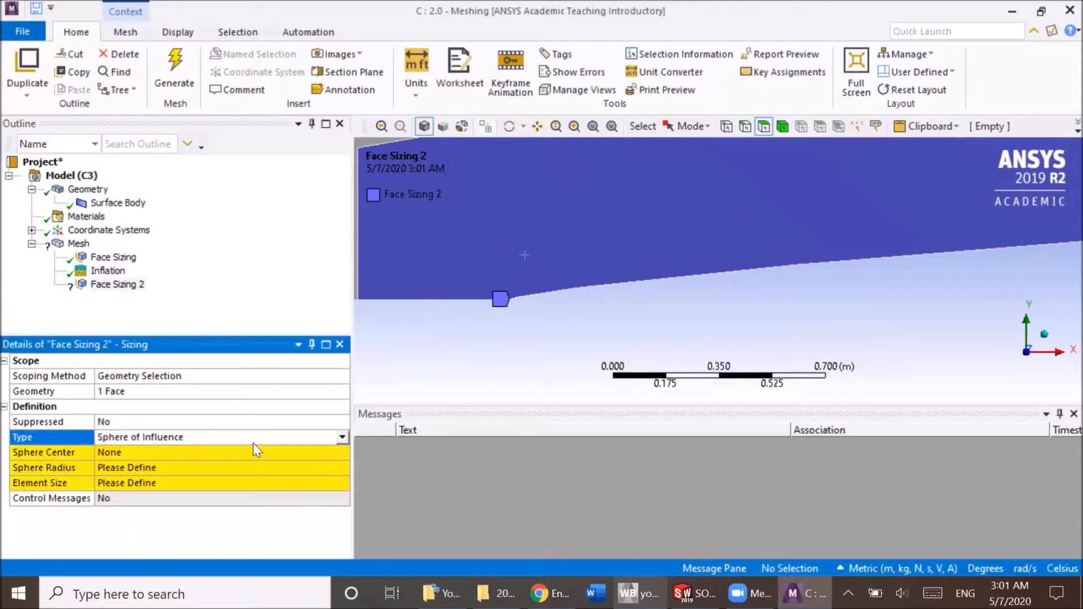
click(170, 452)
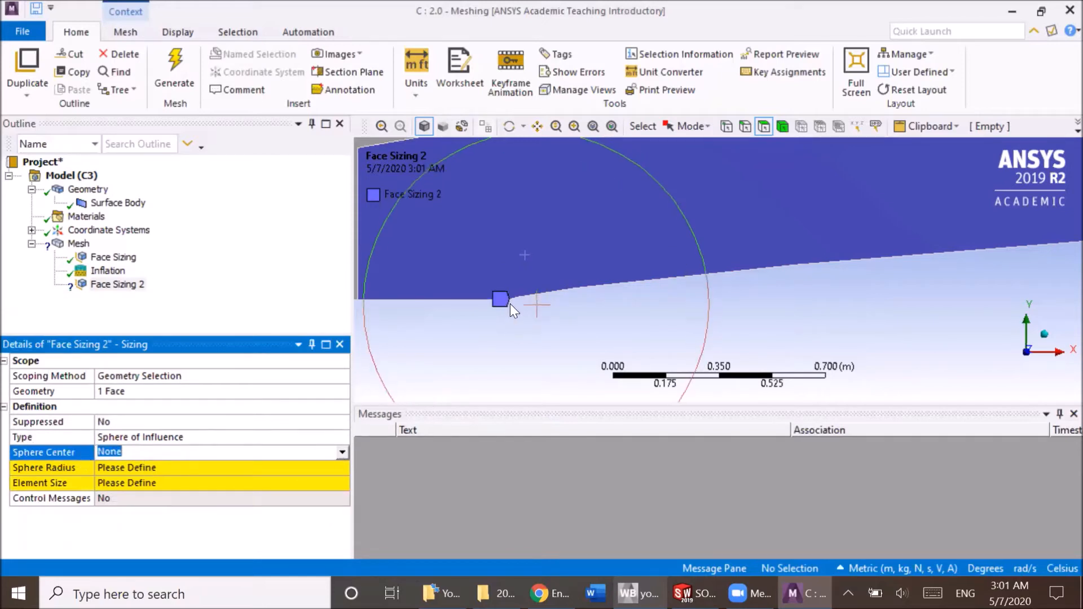
click(343, 453)
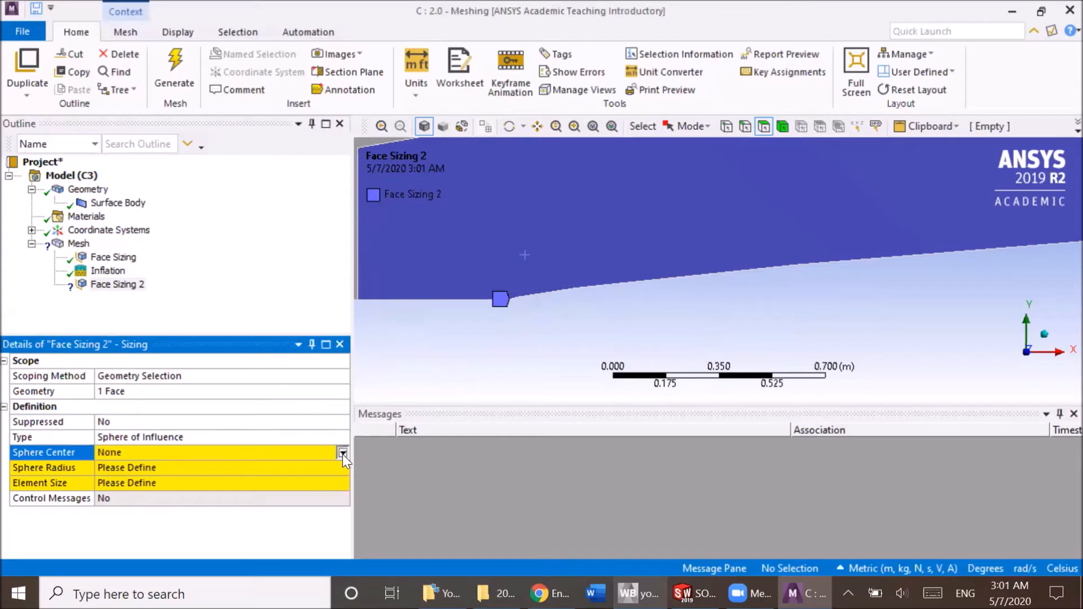
click(258, 466)
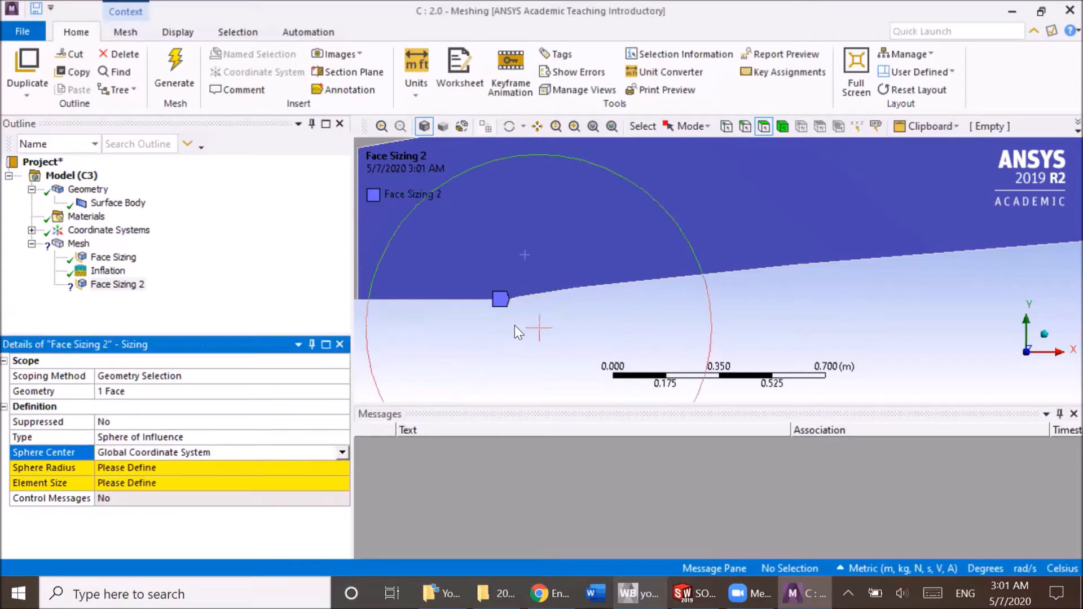
Give the sphere of influence an element size of 0.01 m and a radius of 0.1 m.
click(164, 467)
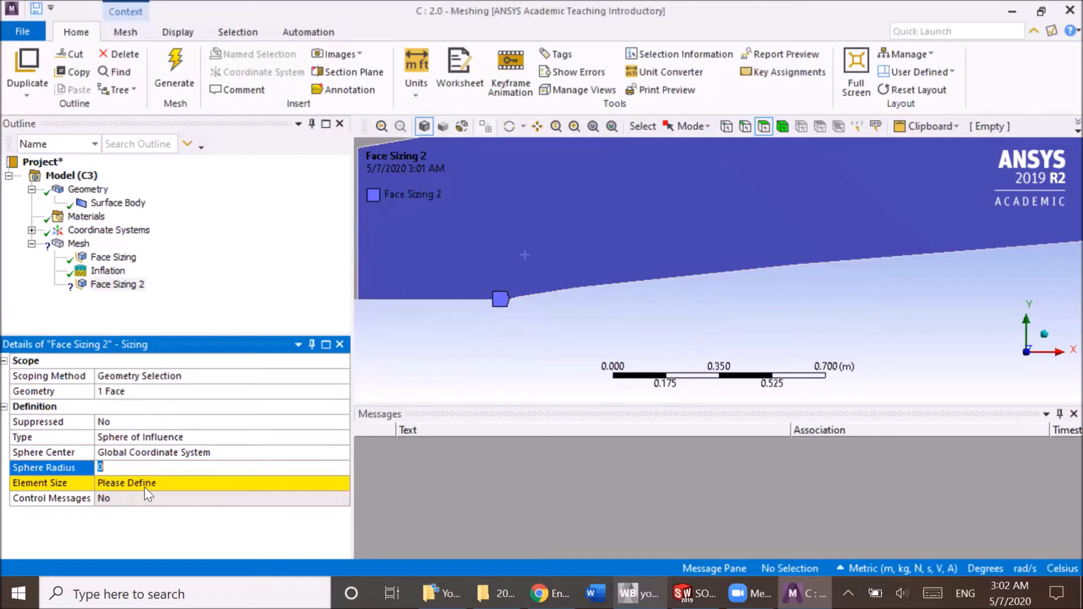
click(143, 483)
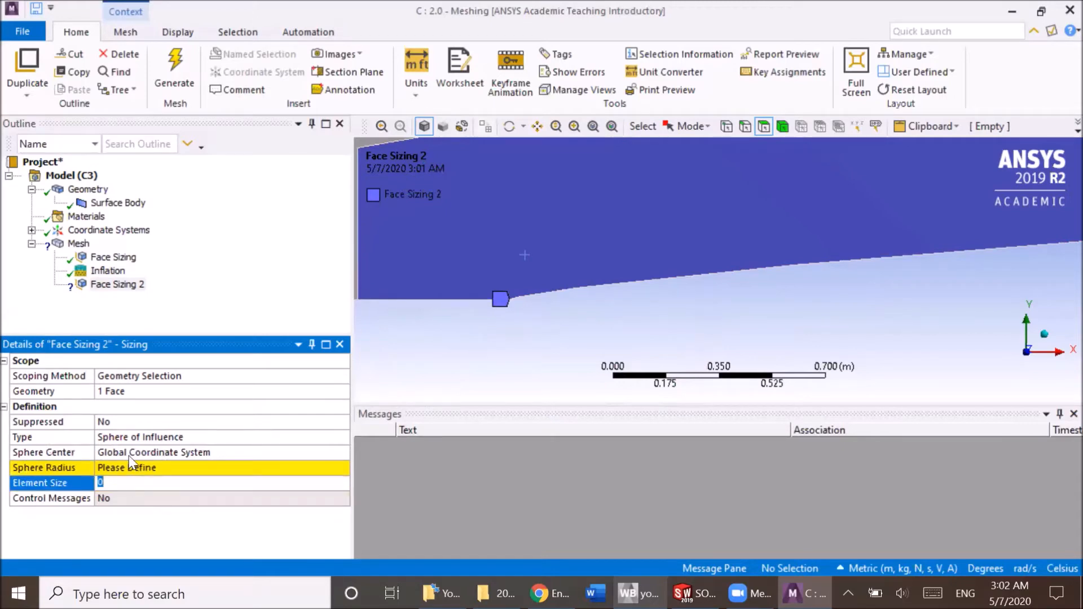
click(105, 272)
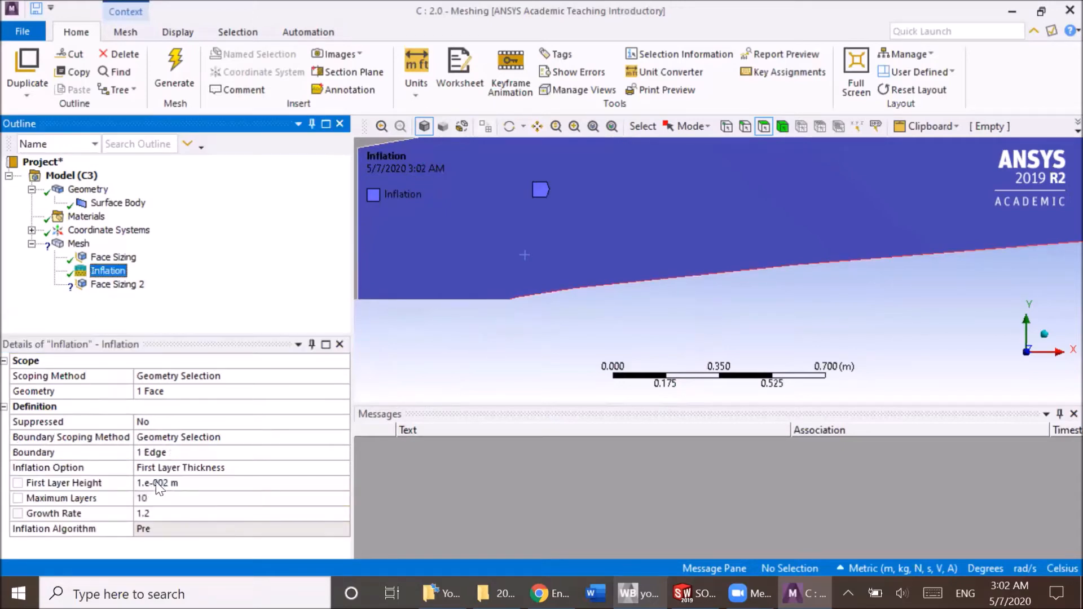
click(116, 285)
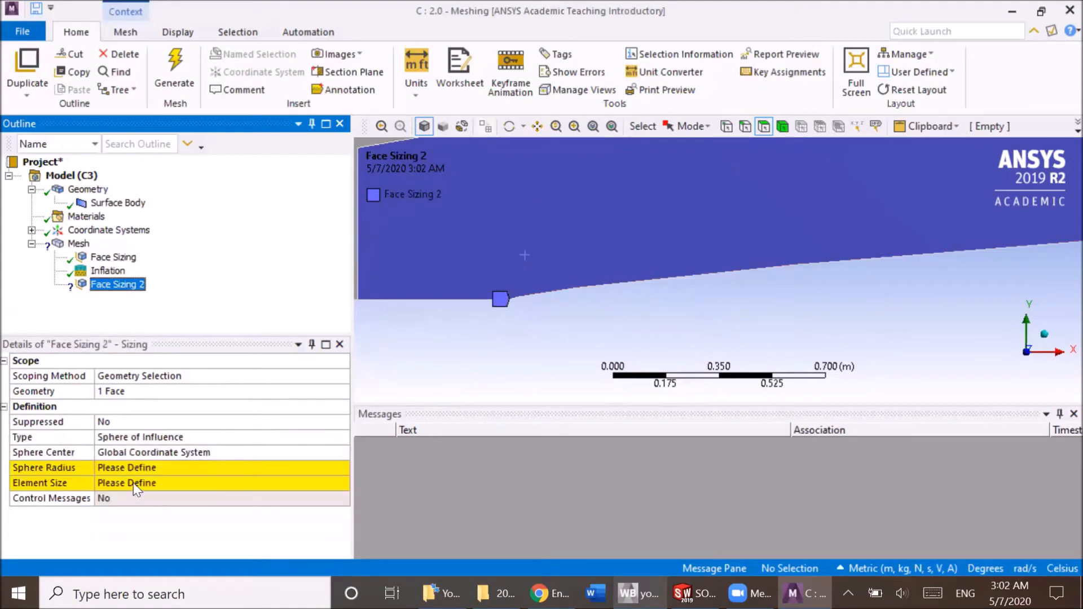
click(133, 481)
text(0.01)
key(Return)
click(140, 466)
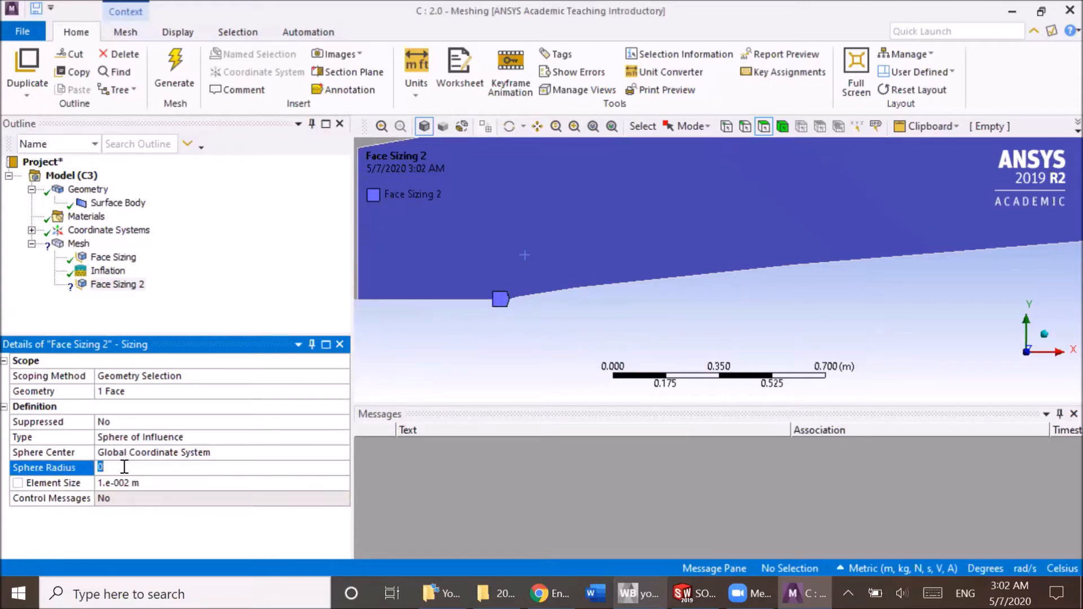
text(0.1)
key(Return)
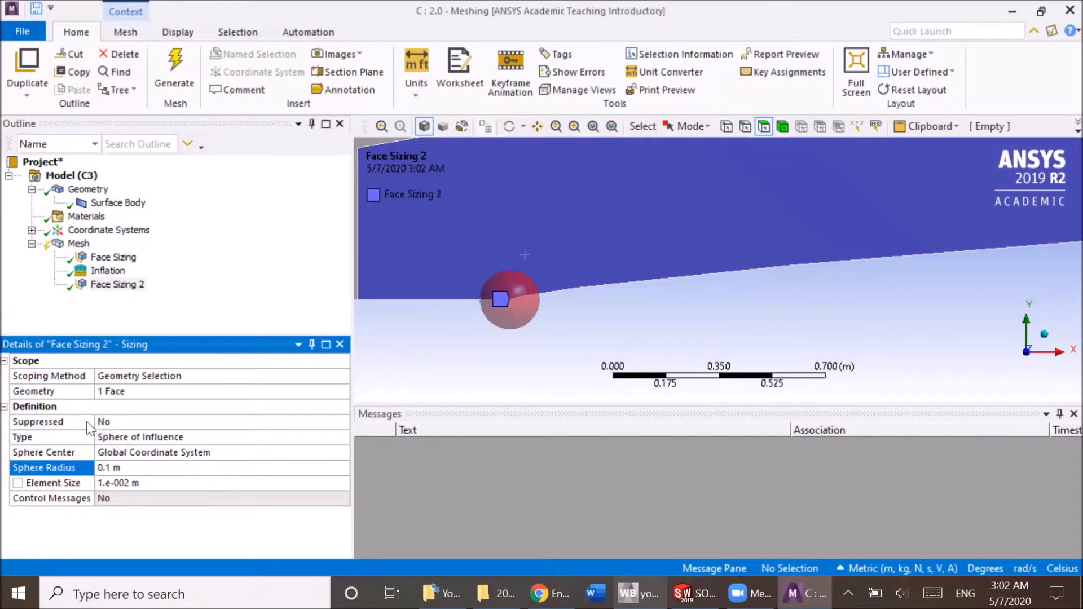
Insert a third Sizing control under Mesh, in addition to the two face sizings.
click(104, 257)
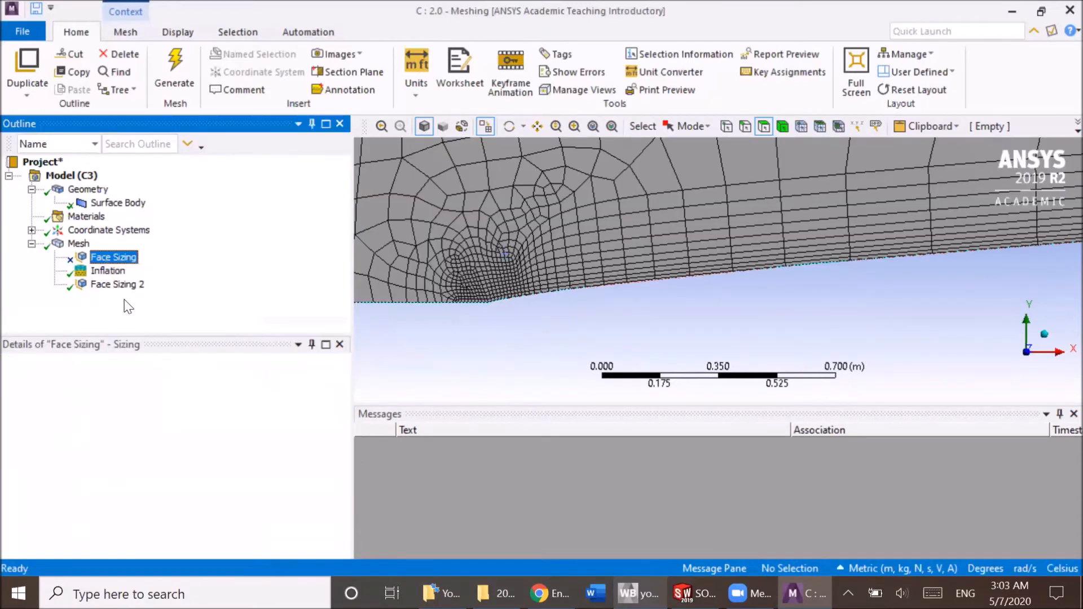
click(63, 246)
right_click(62, 249)
mouse_move(135, 258)
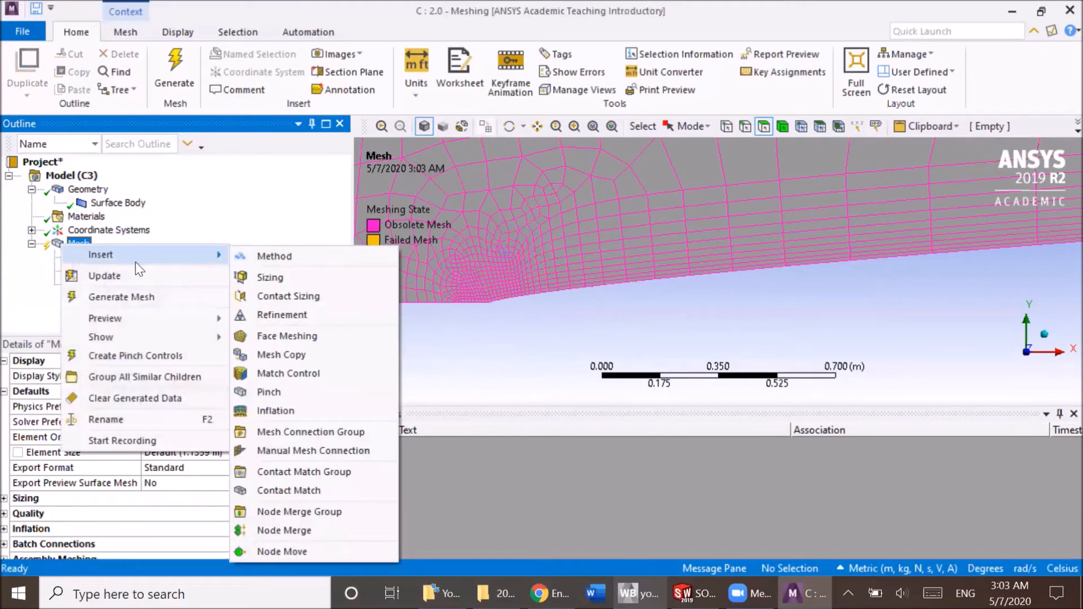
click(270, 278)
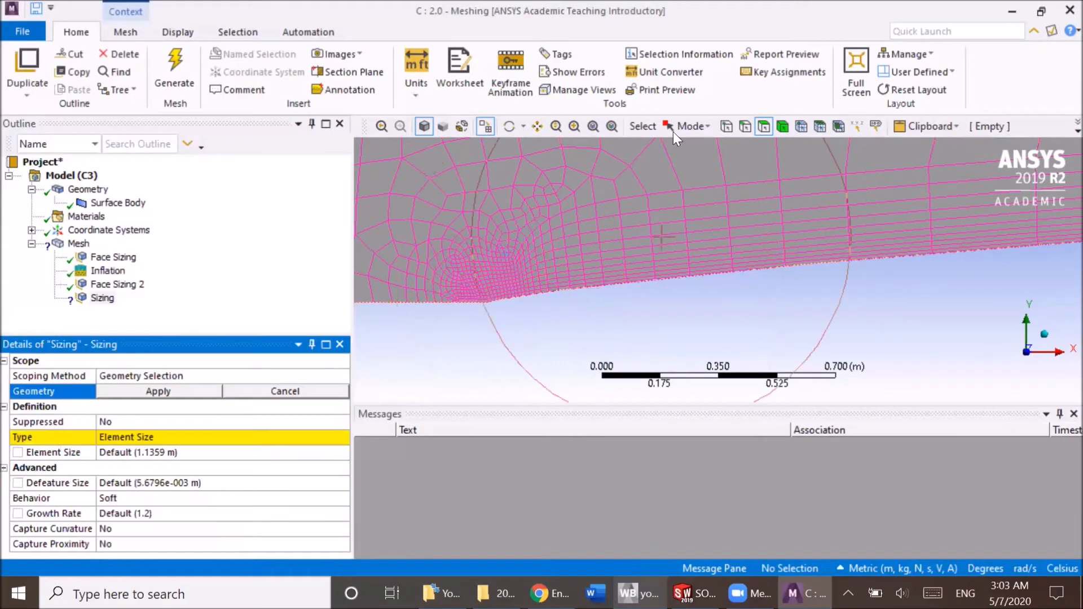
Scope the new sizing control to the curved lower edge of the small face.
click(744, 127)
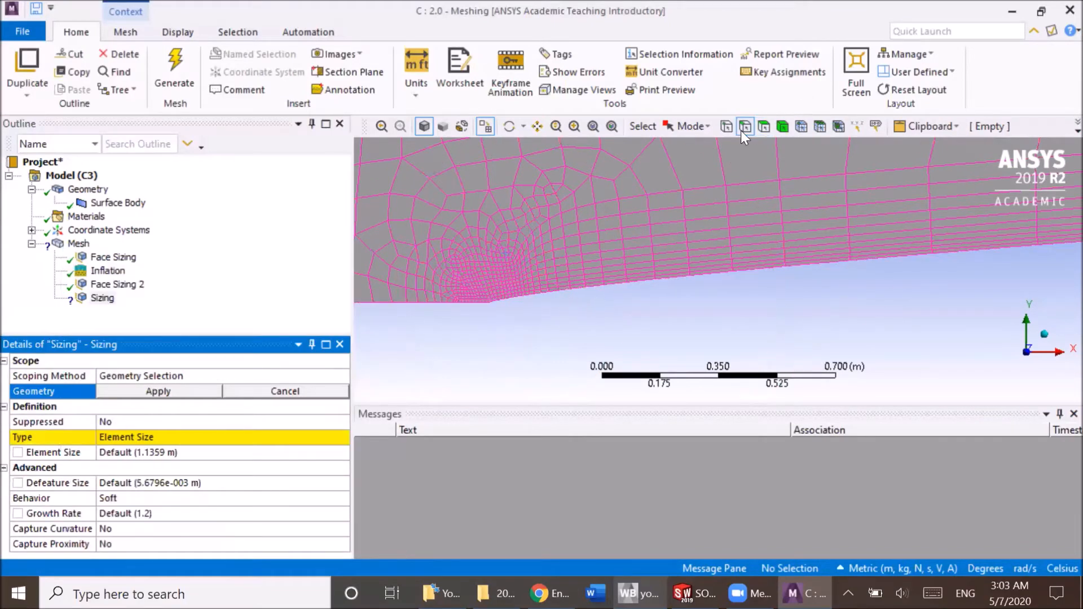
click(539, 293)
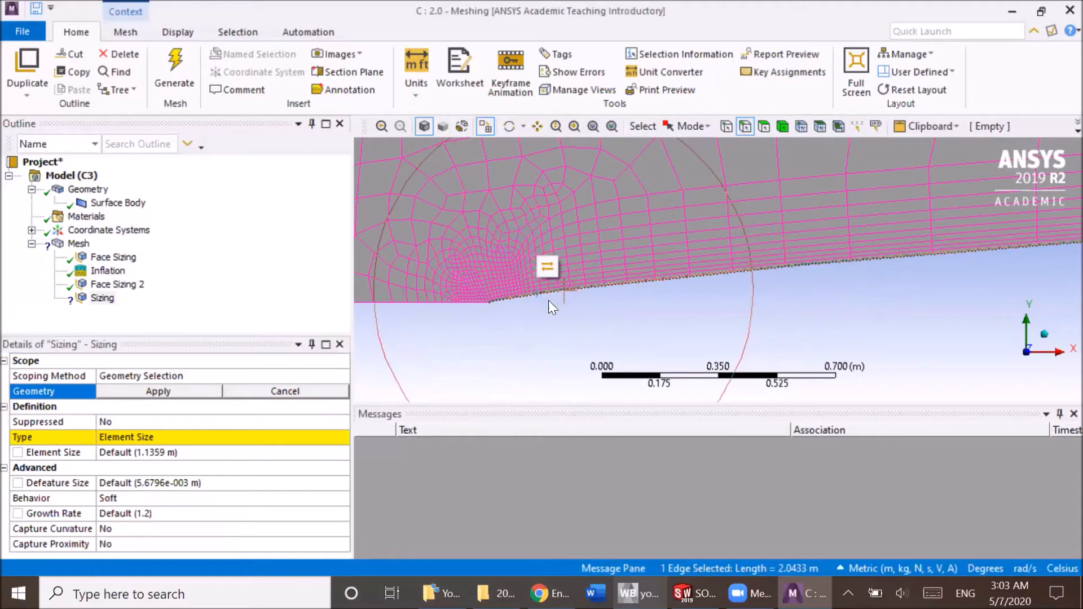
click(195, 390)
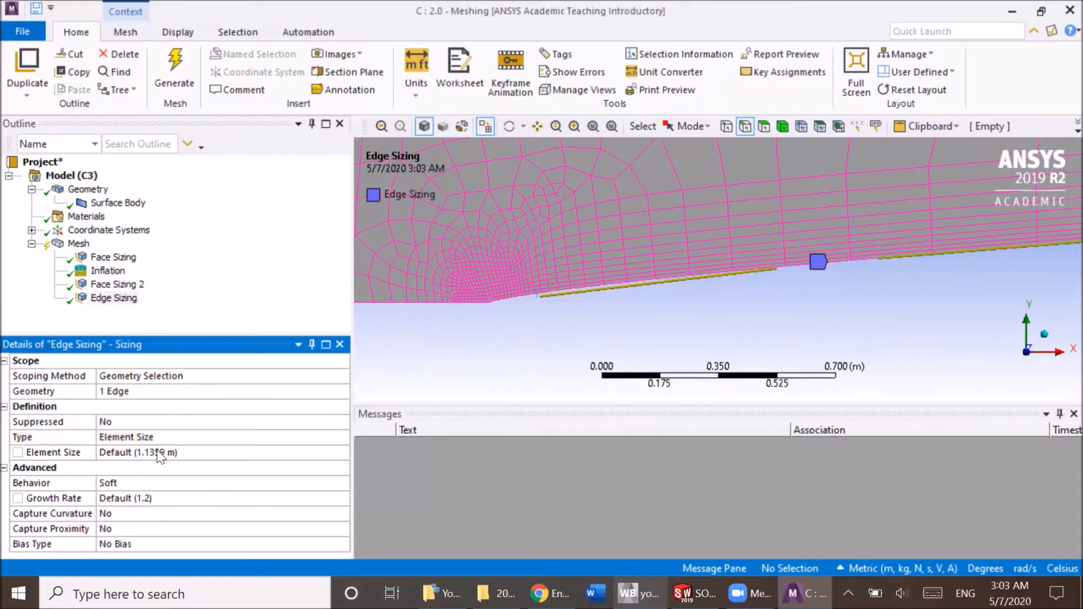
Set the edge sizing's element size to 0.01 m and regenerate the mesh.
click(107, 272)
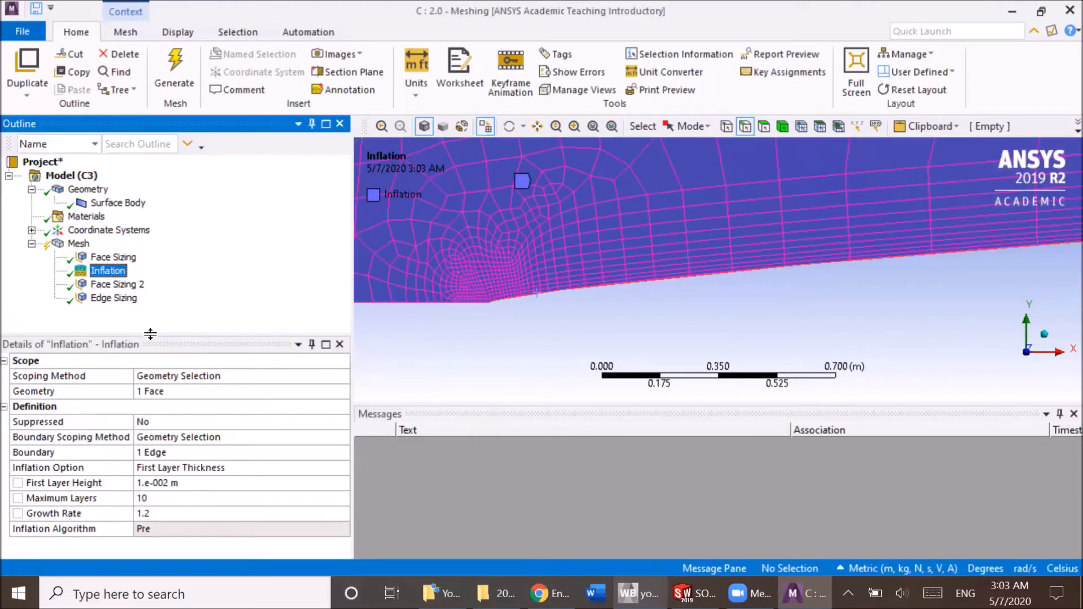
click(116, 298)
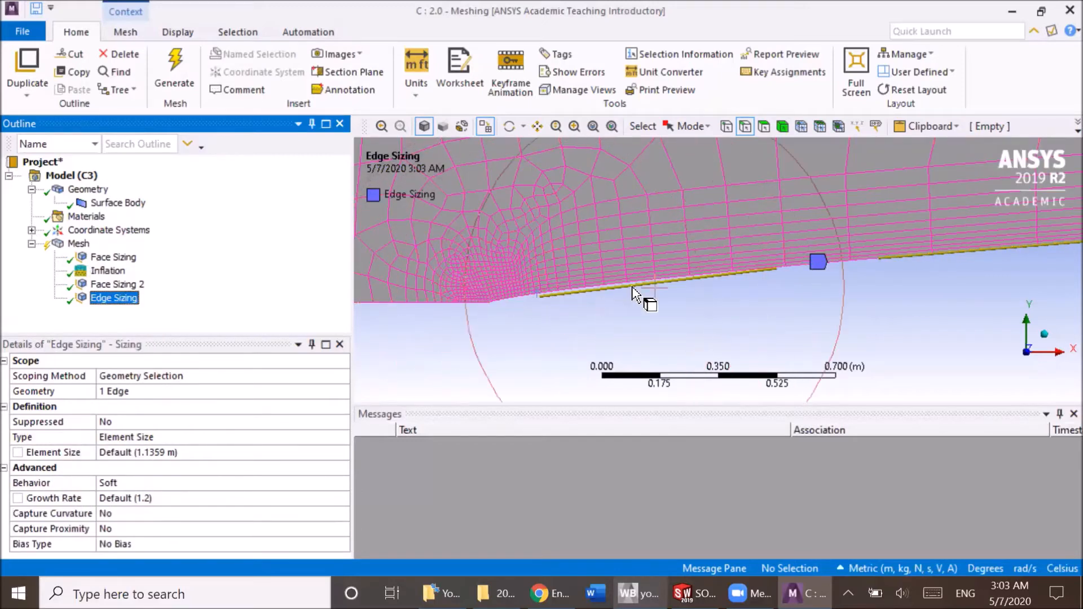
click(137, 502)
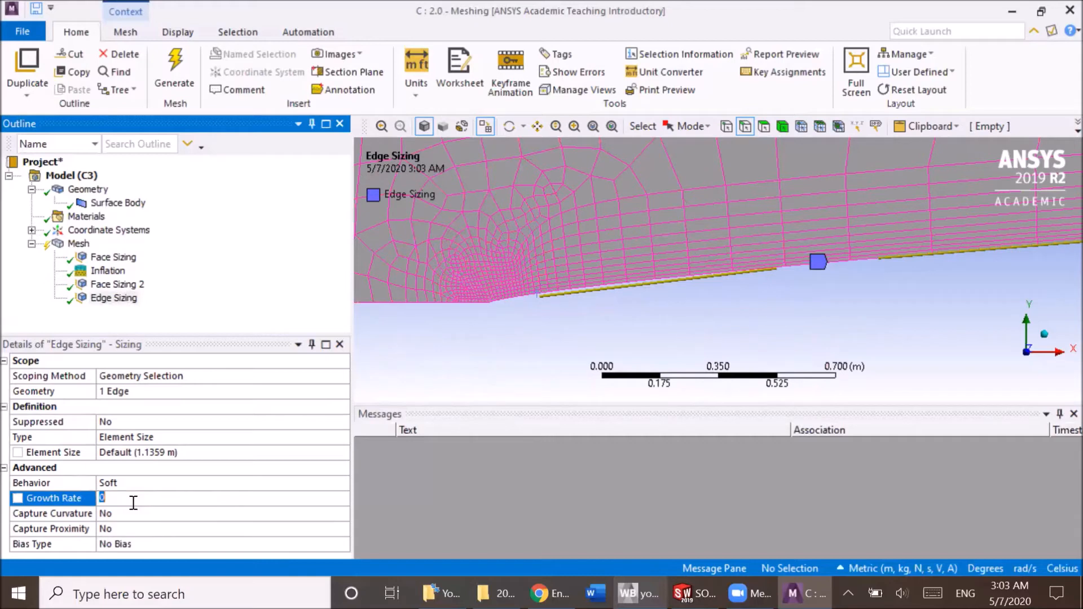
click(145, 453)
text(0.01)
key(Return)
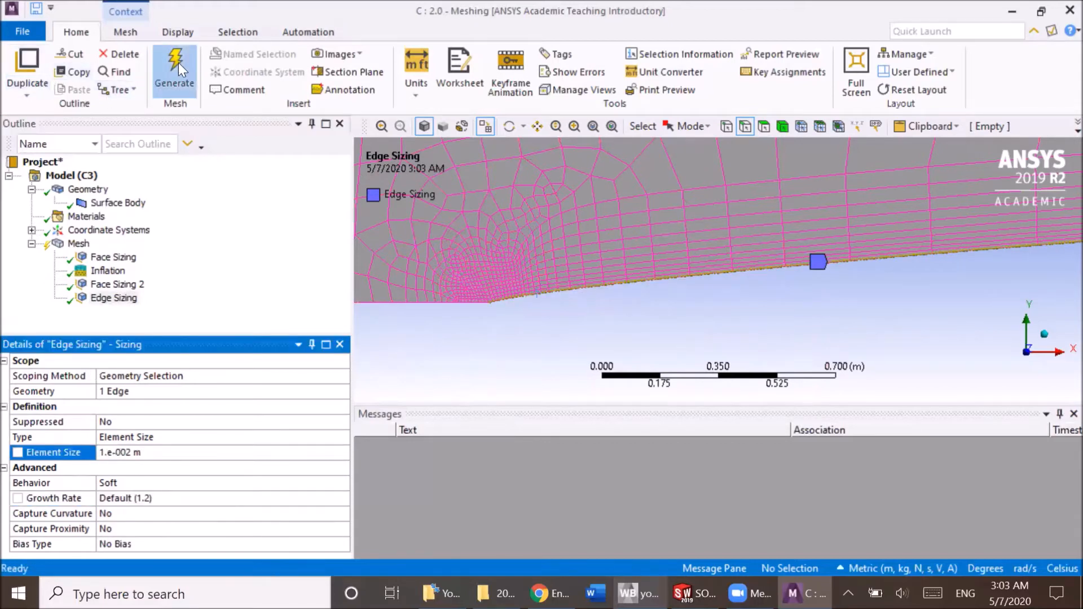
click(175, 67)
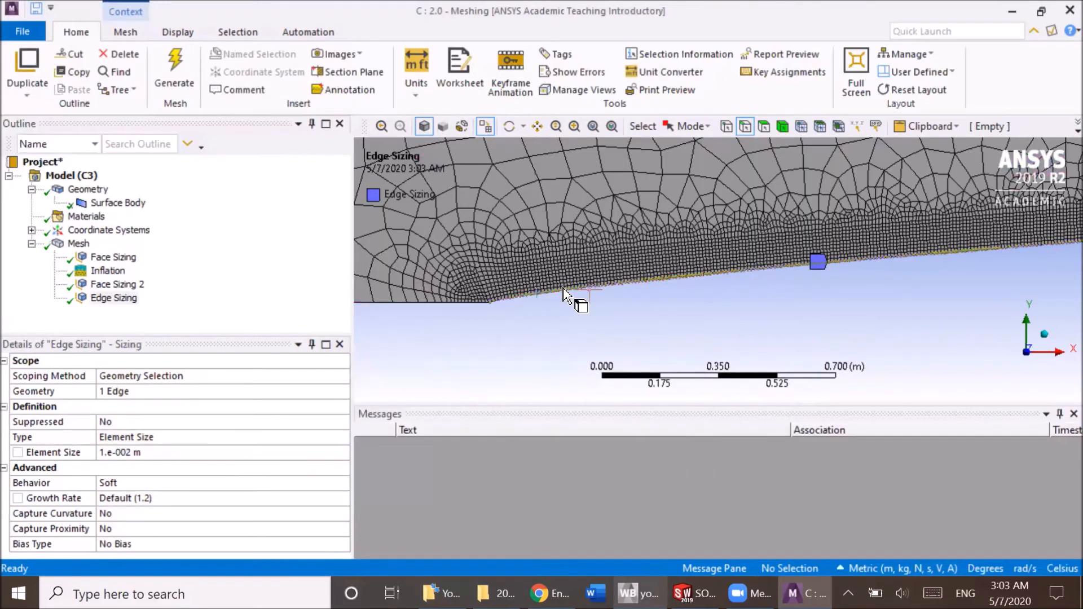
Examine the refined mesh along the curved lower edge and around its starting corner.
scroll(507, 305, up, 4)
click(482, 321)
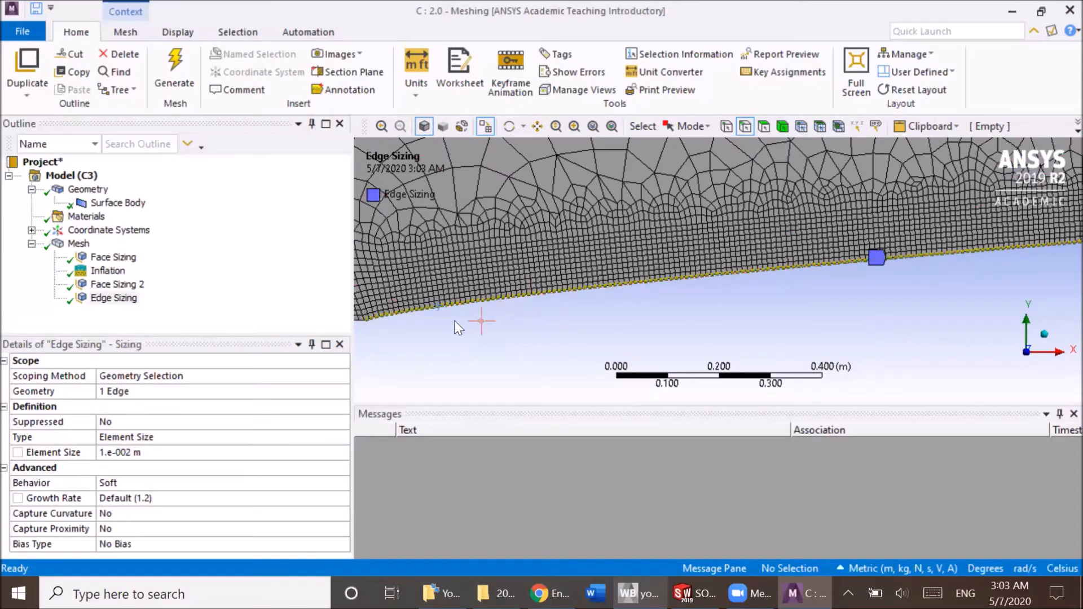
scroll(496, 307, down, 2)
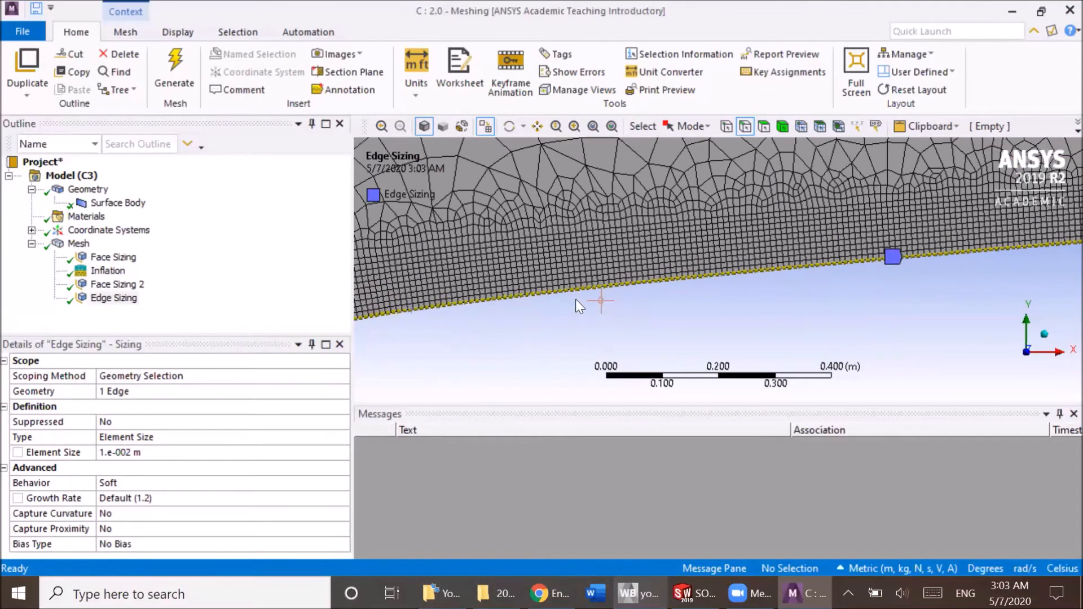
scroll(607, 291, down, 2)
scroll(464, 306, up, 1)
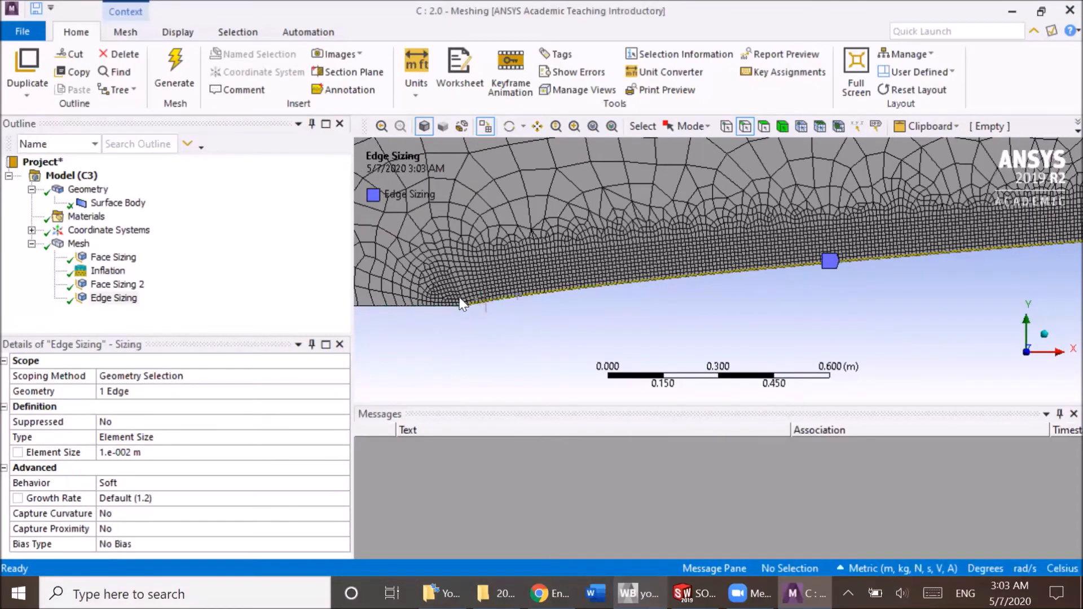
scroll(573, 317, up, 3)
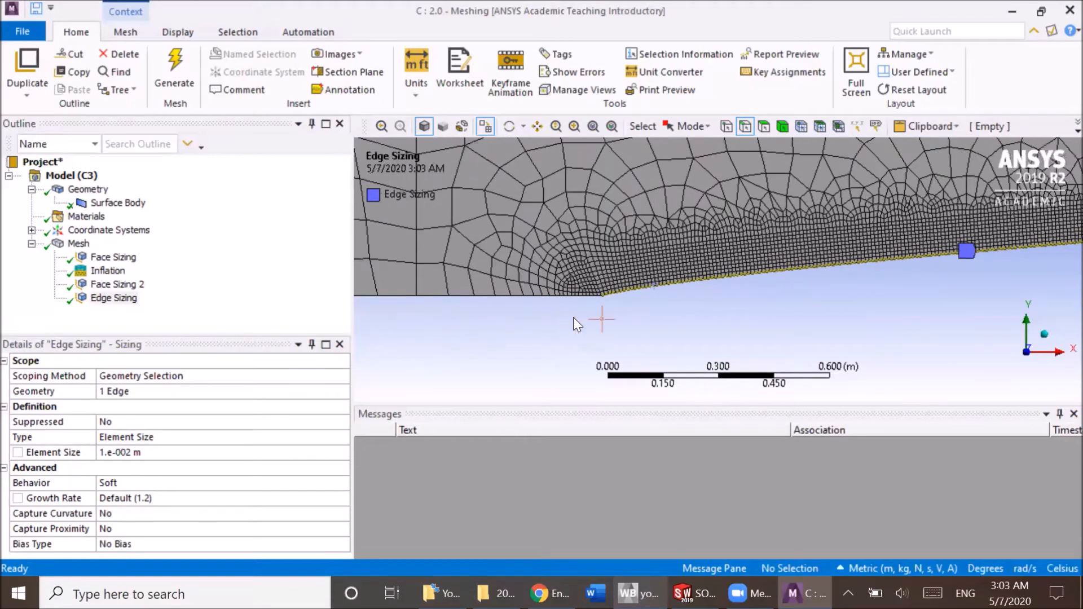
ctrl+middle_drag(462, 319, 561, 312)
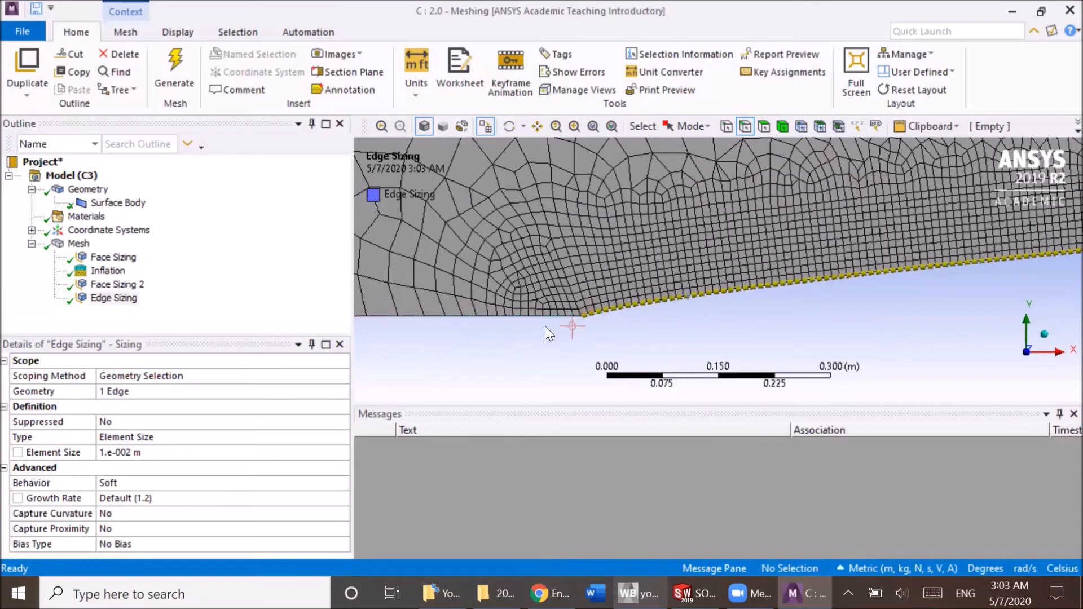
Suppress the sphere-of-influence face sizing, regenerate the mesh and inspect the corner where the curved edge begins.
click(115, 285)
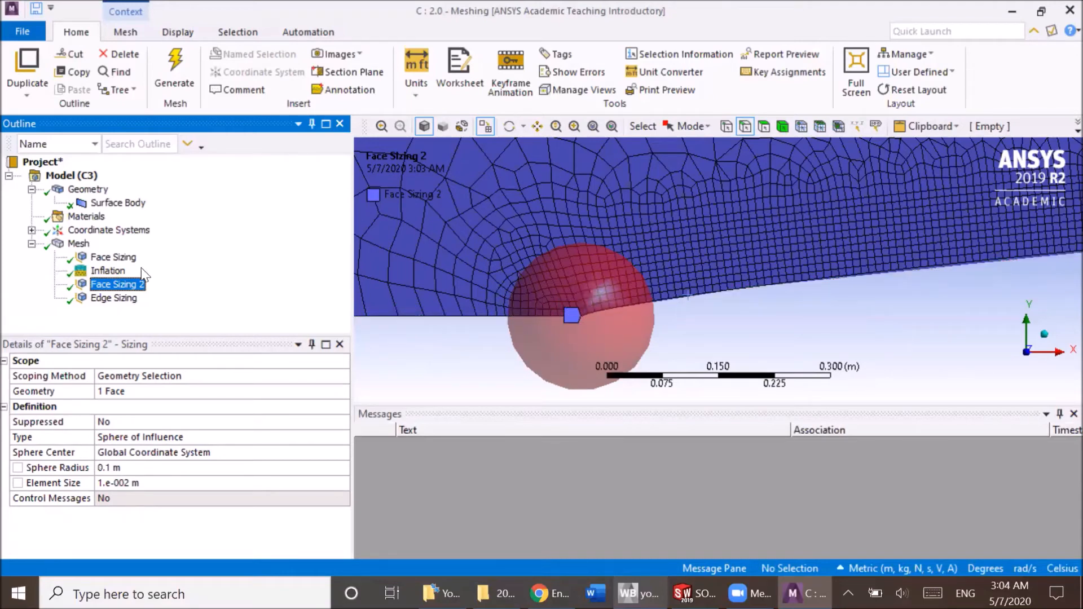
right_click(117, 286)
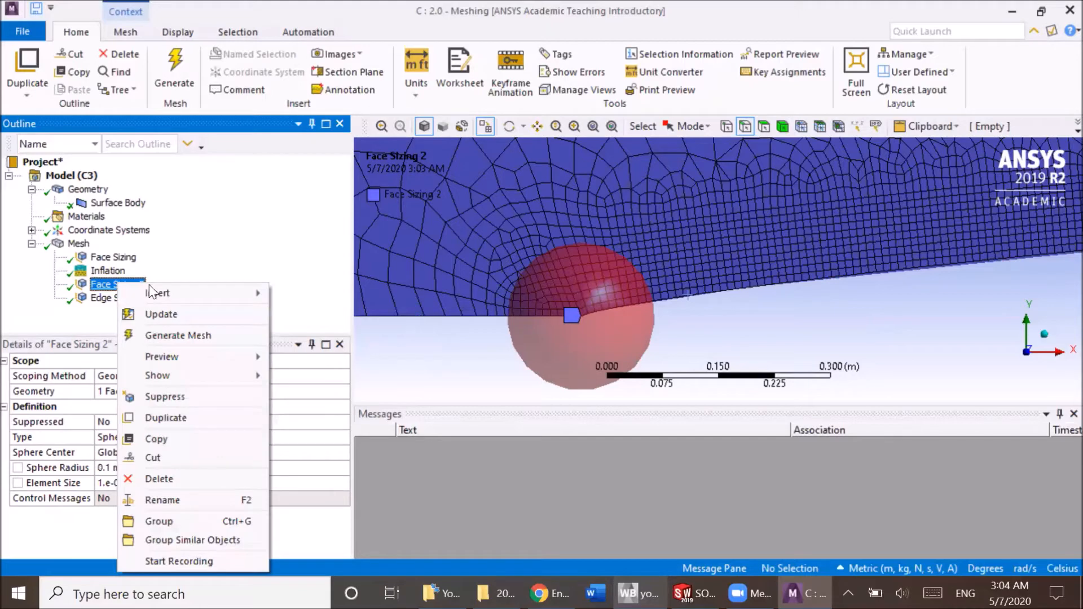
click(174, 398)
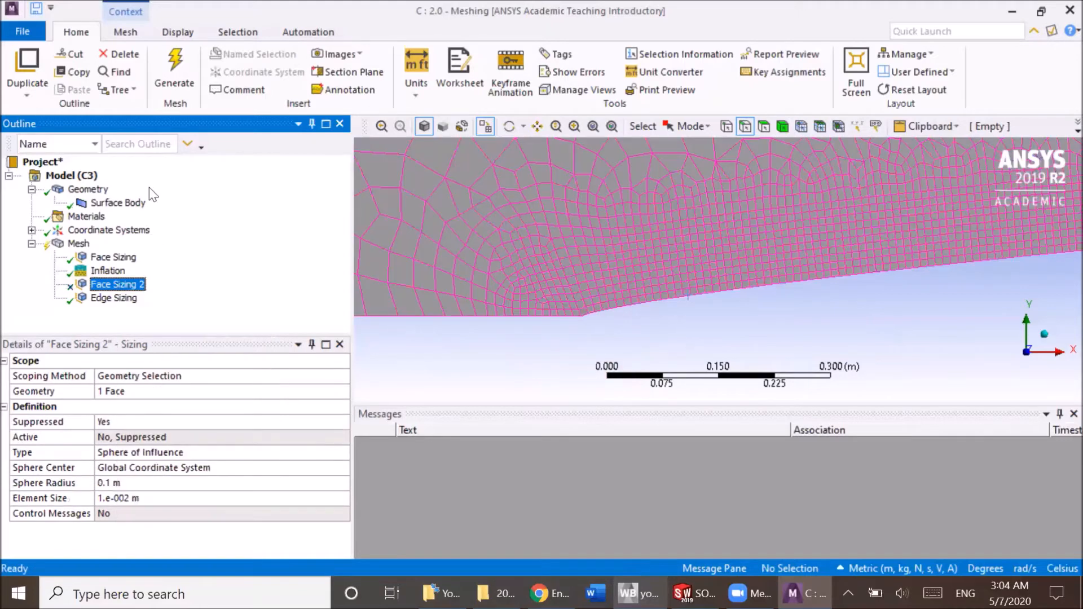
click(182, 89)
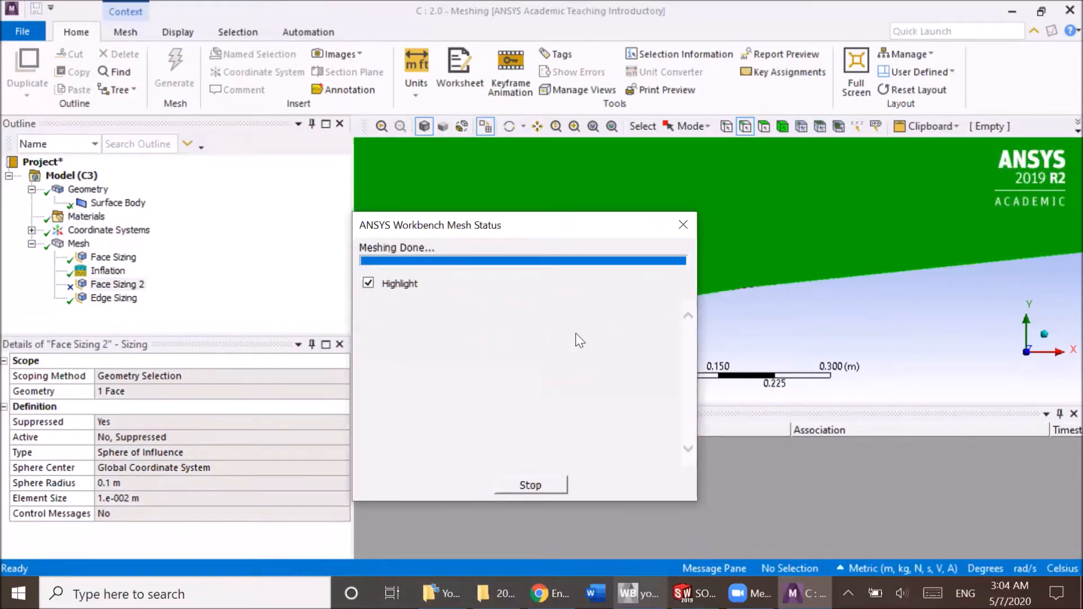
scroll(539, 332, up, 2)
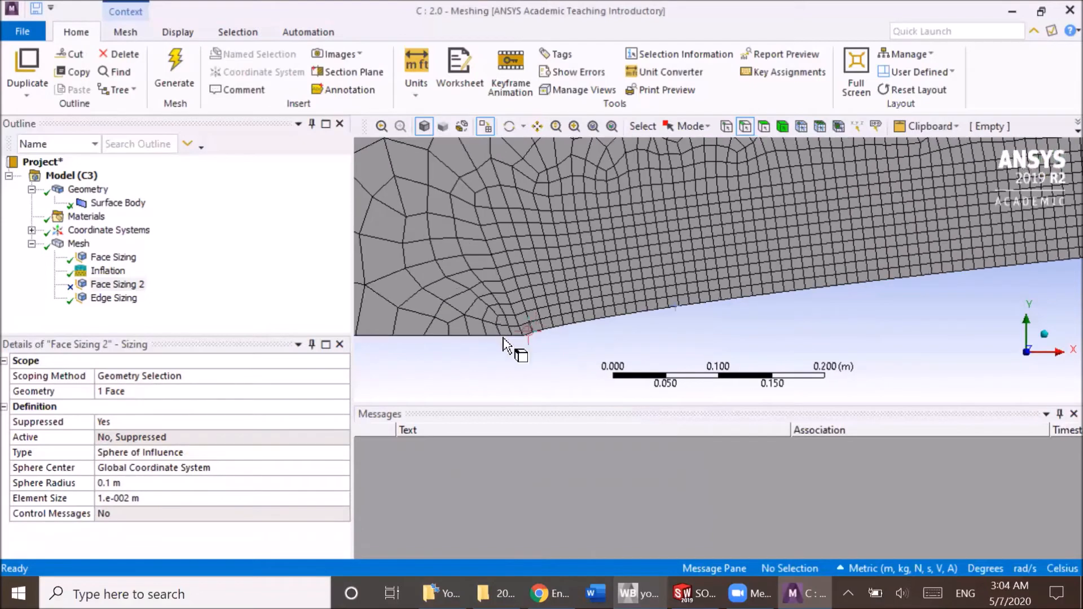
scroll(496, 338, up, 1)
ctrl+middle_drag(476, 348, 646, 277)
scroll(646, 277, down, 2)
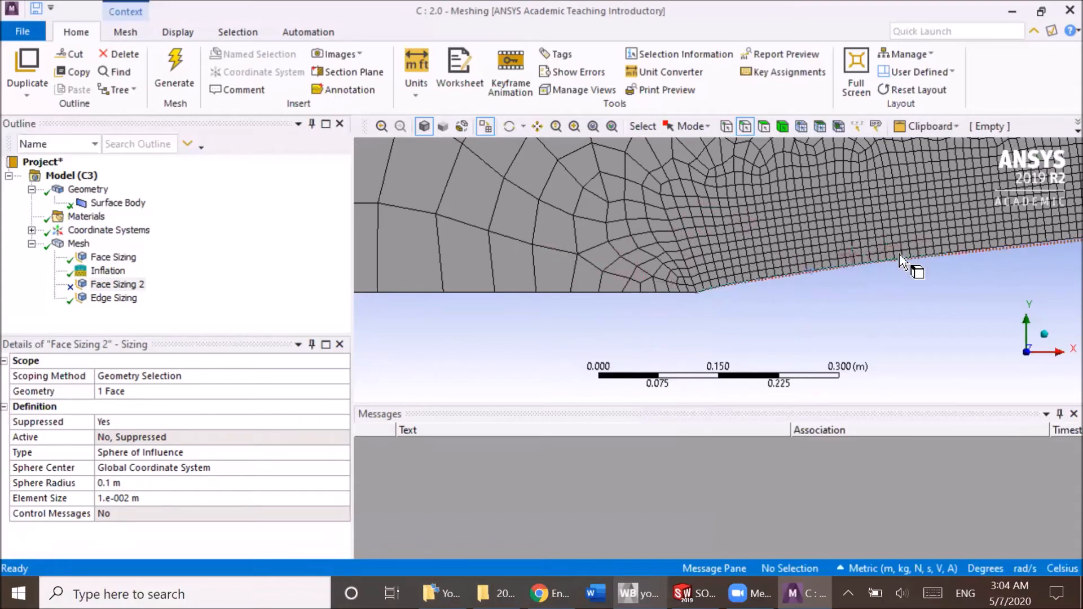
Unsuppress the sphere-of-influence face sizing and regenerate the mesh.
click(104, 271)
right_click(97, 274)
click(99, 283)
right_click(95, 284)
click(174, 396)
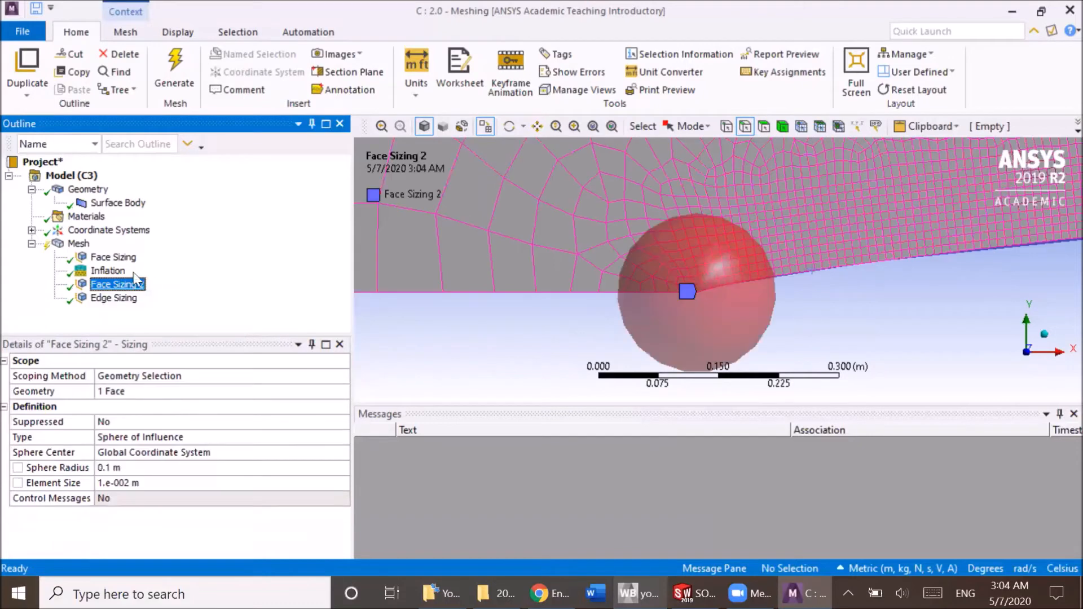
click(79, 245)
scroll(583, 278, down, 3)
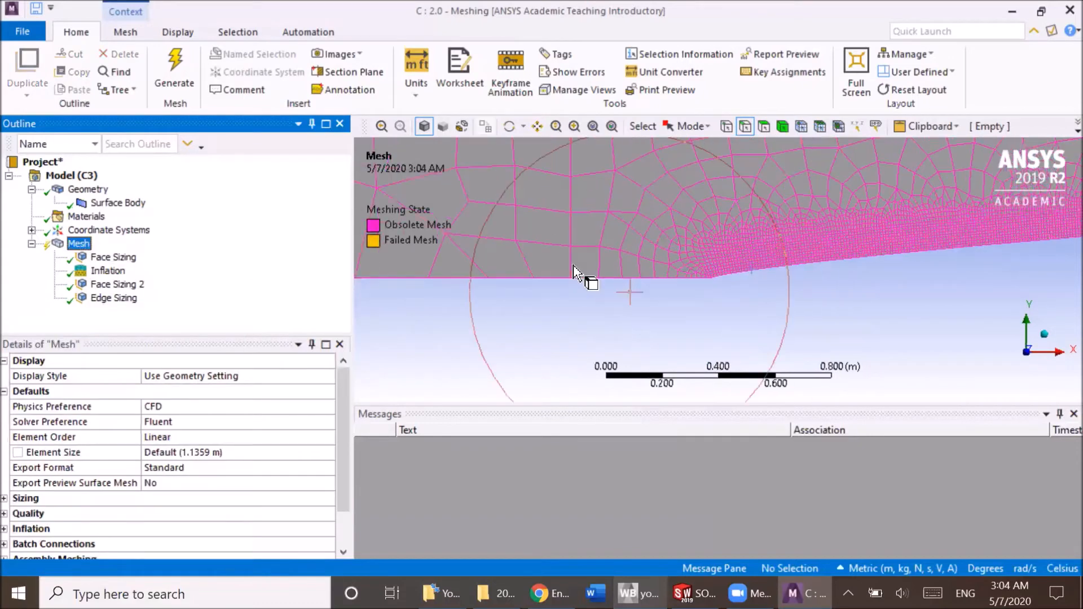
click(169, 68)
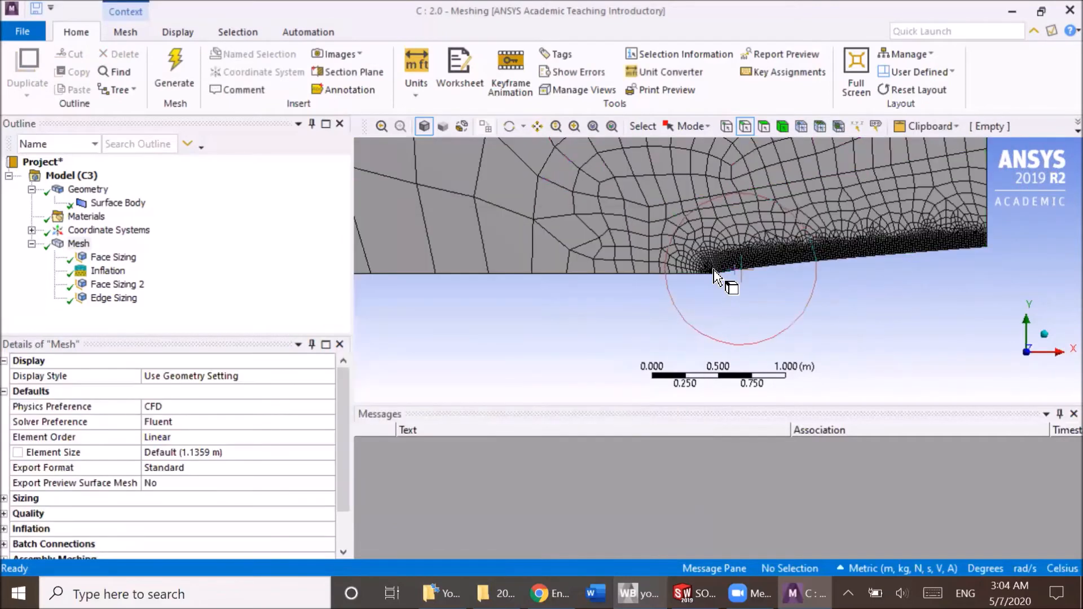
Set the mesh display style to Aspect Ratio and examine the elements near the curved edge.
scroll(675, 264, up, 5)
scroll(675, 264, down, 15)
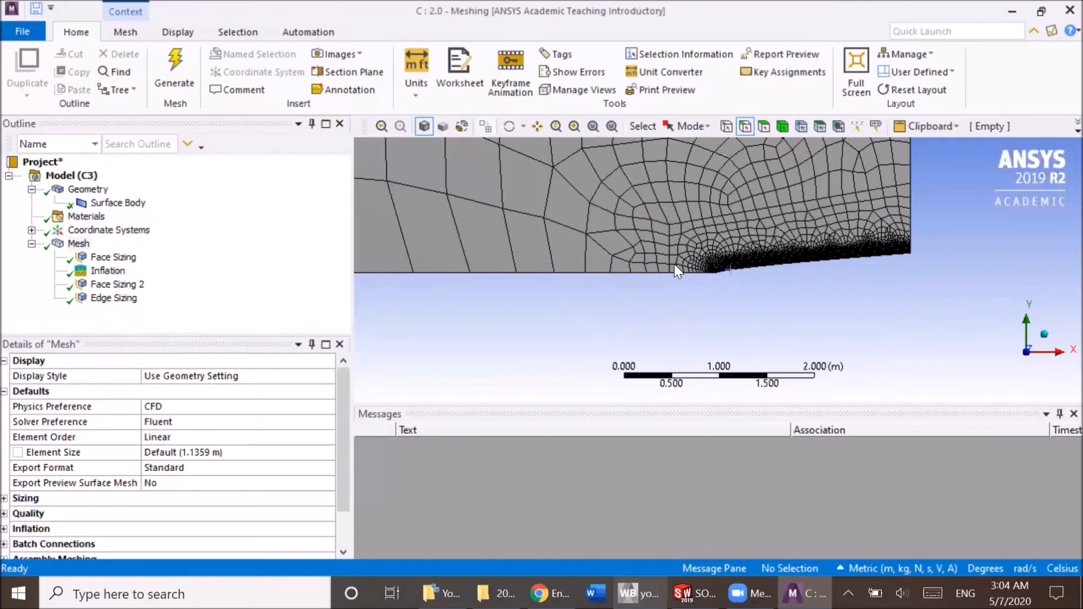
scroll(675, 264, up, 12)
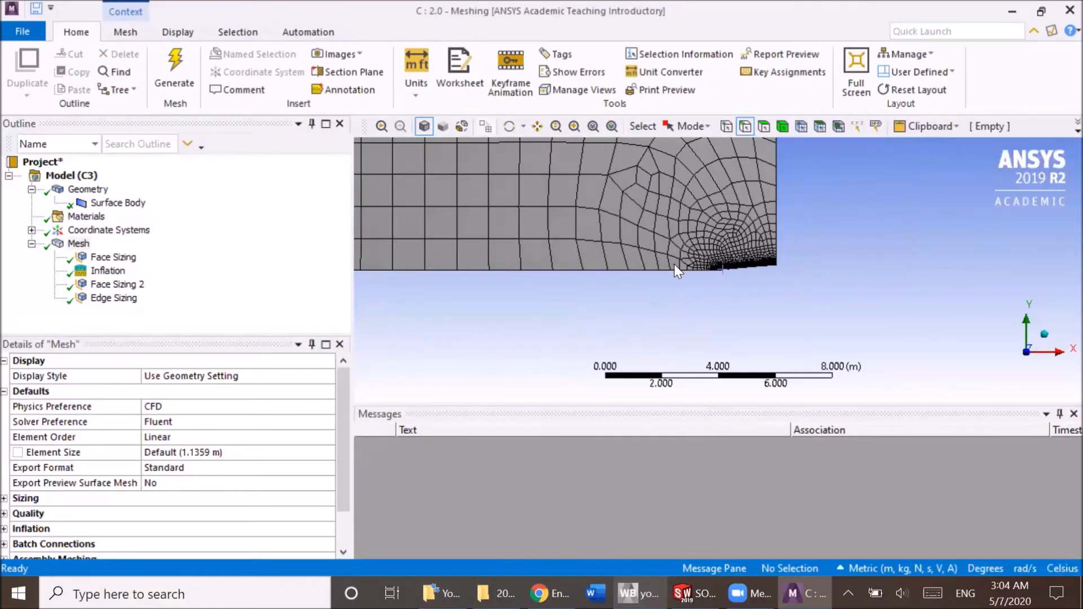
scroll(698, 270, up, 2)
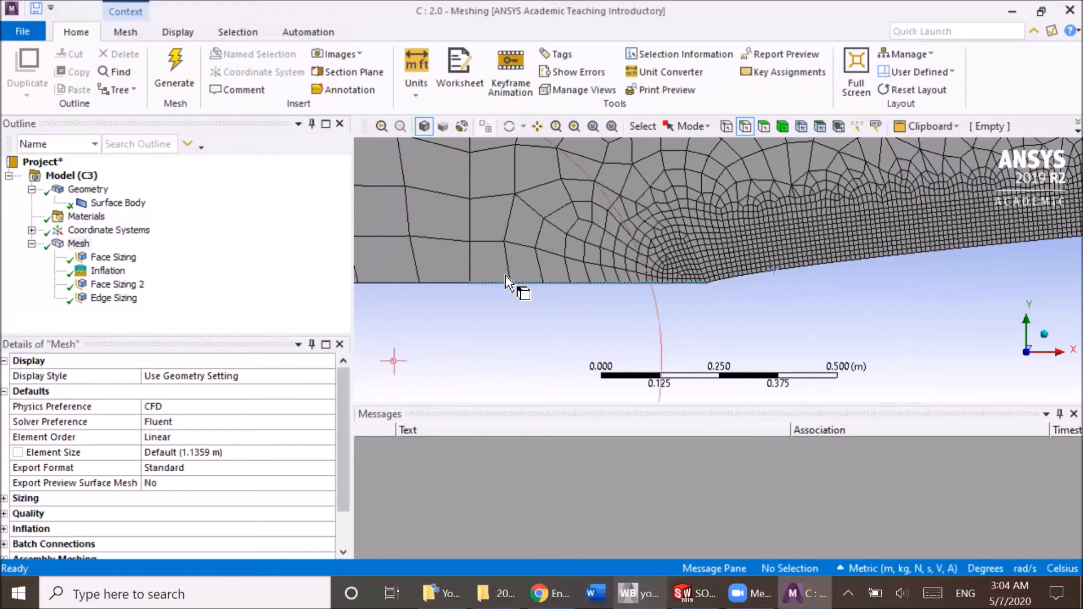
scroll(507, 263, down, 10)
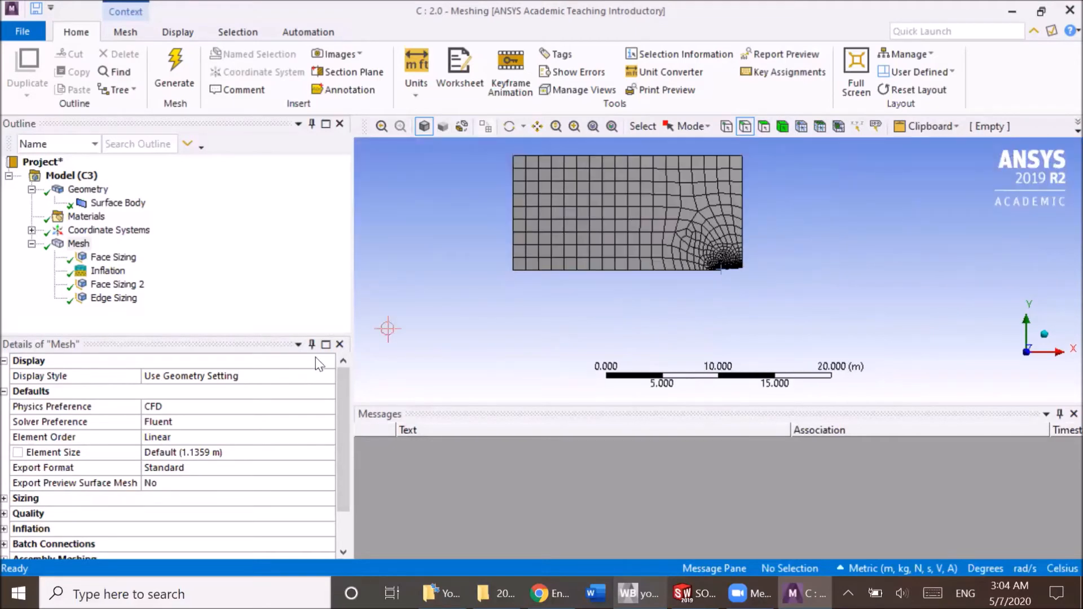
click(327, 374)
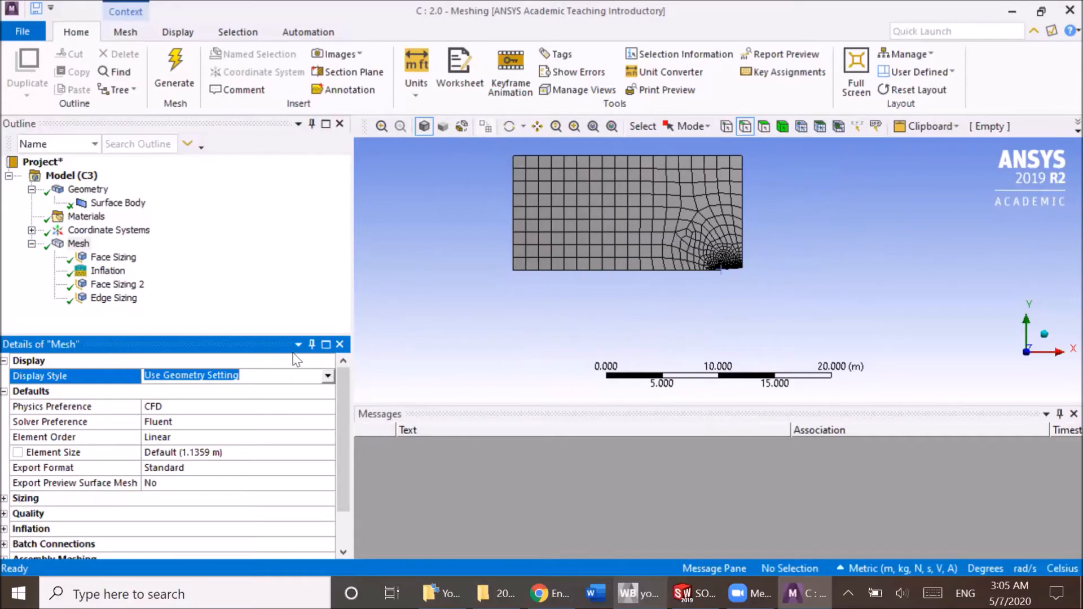
click(78, 243)
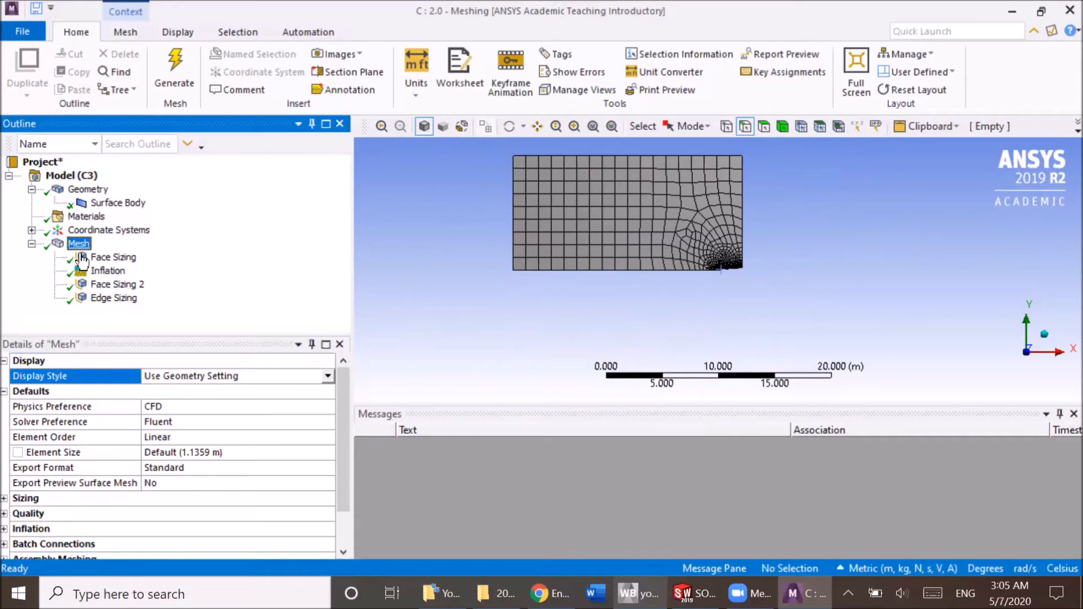
click(326, 377)
click(243, 420)
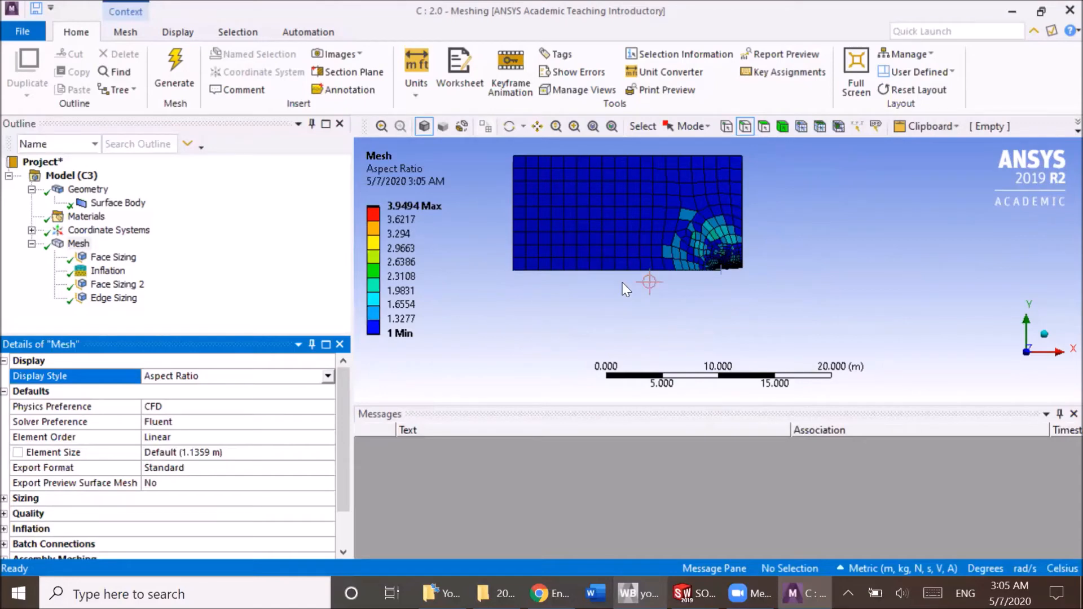
scroll(693, 275, up, 6)
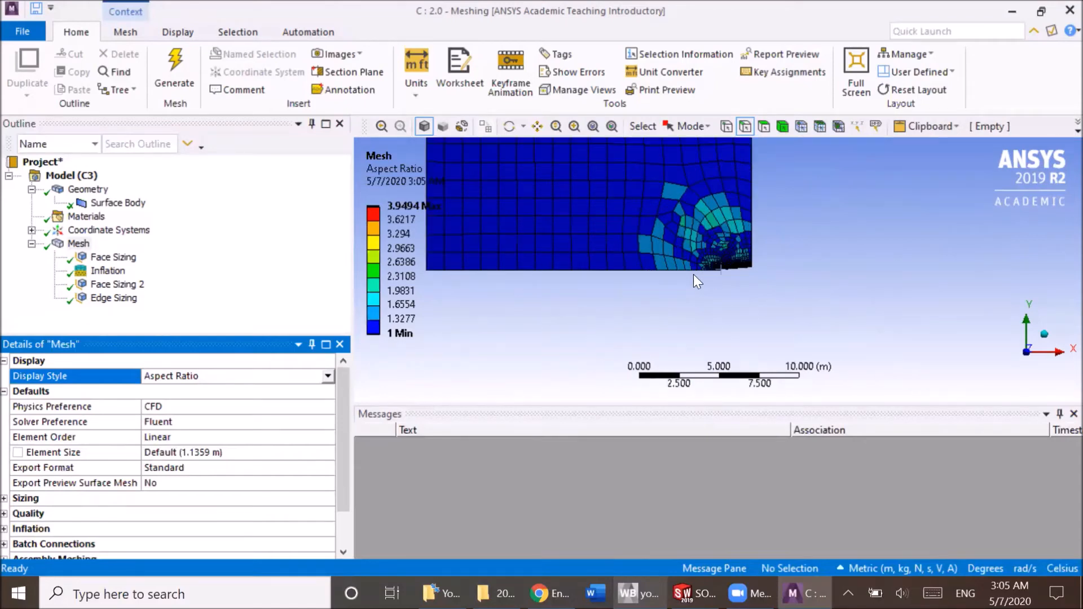
scroll(709, 278, up, 8)
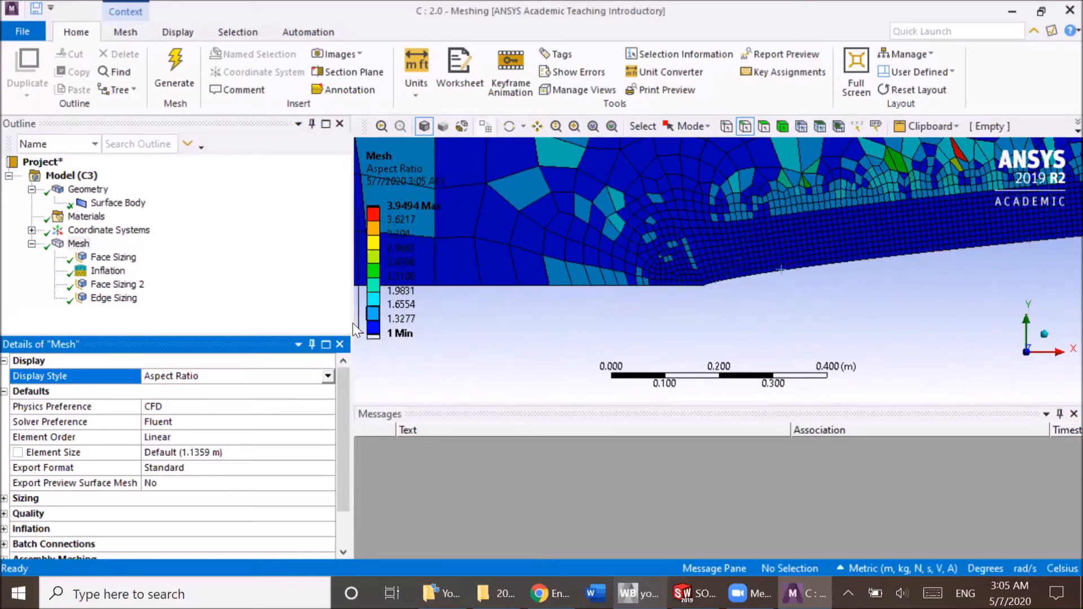
Change the mesh display style to Skewness and examine both the whole domain and the curved-edge region.
click(328, 376)
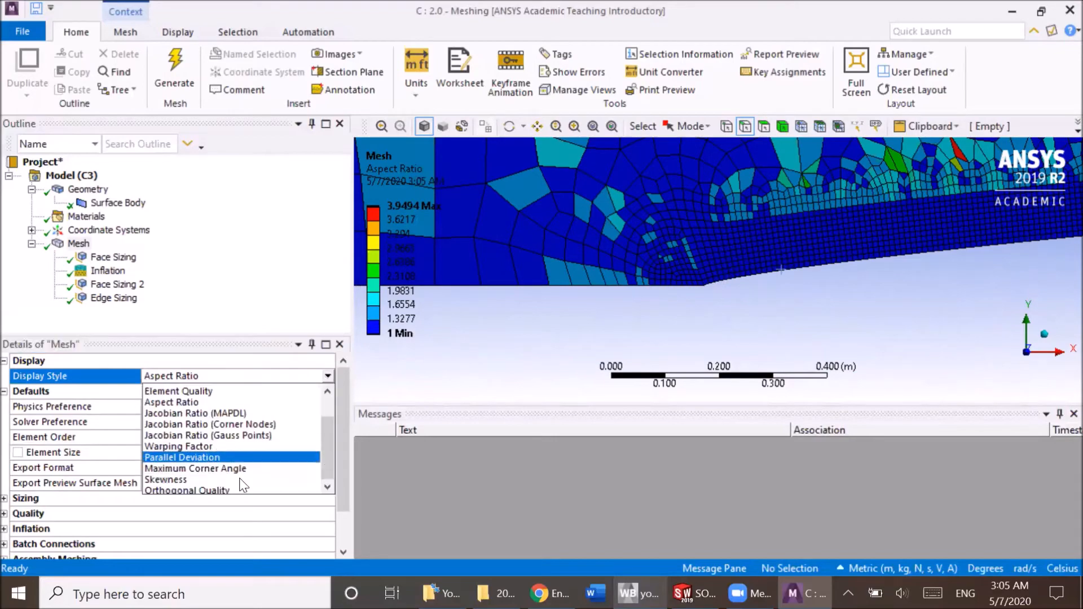
scroll(234, 478, down, 1)
click(227, 468)
scroll(581, 293, down, 5)
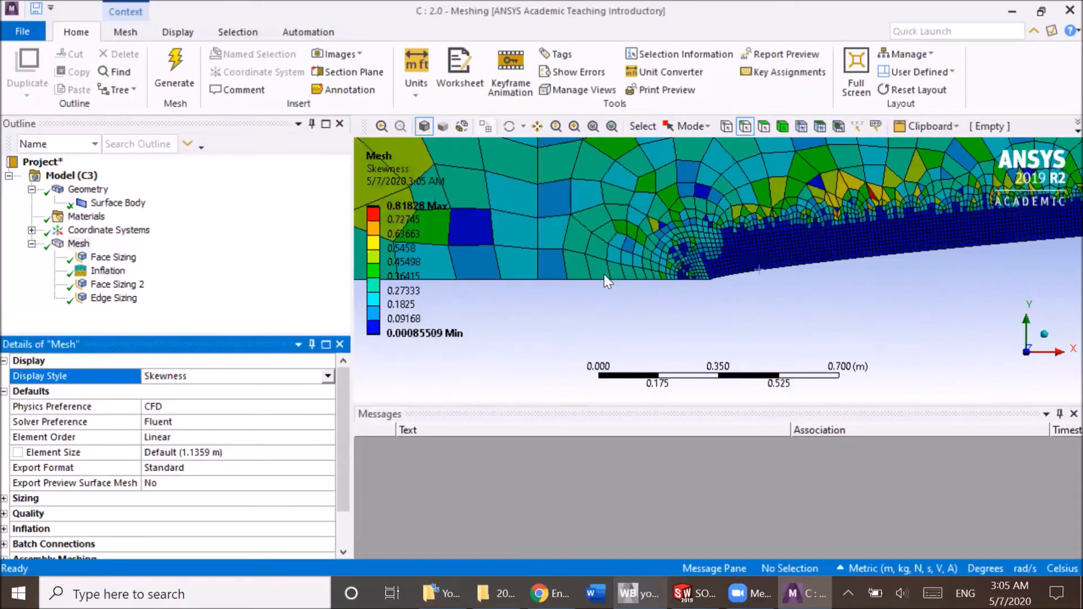
scroll(609, 283, down, 3)
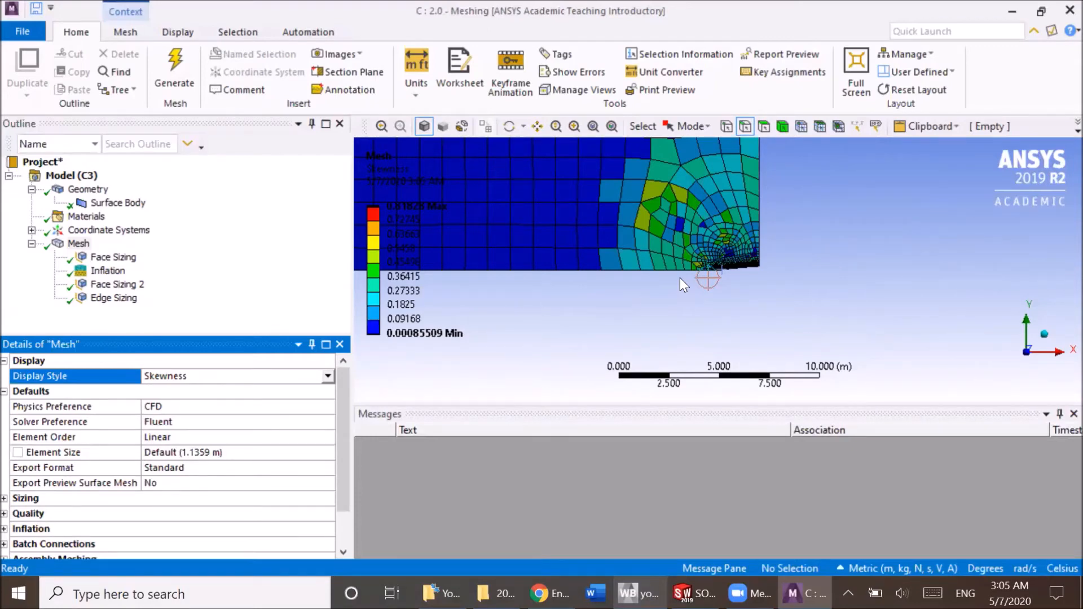
scroll(709, 287, down, 3)
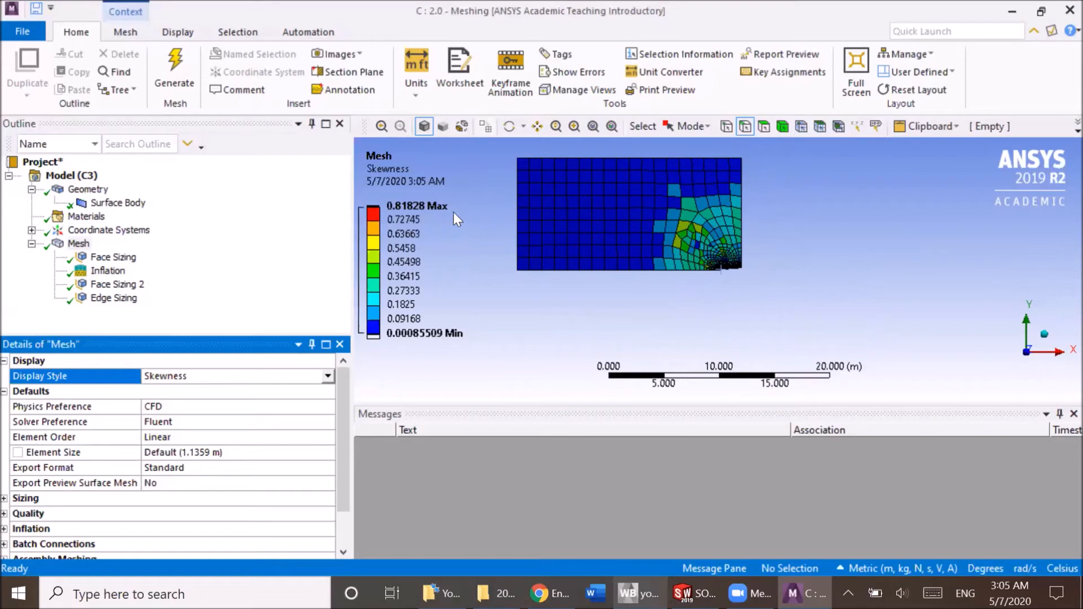
scroll(734, 273, up, 5)
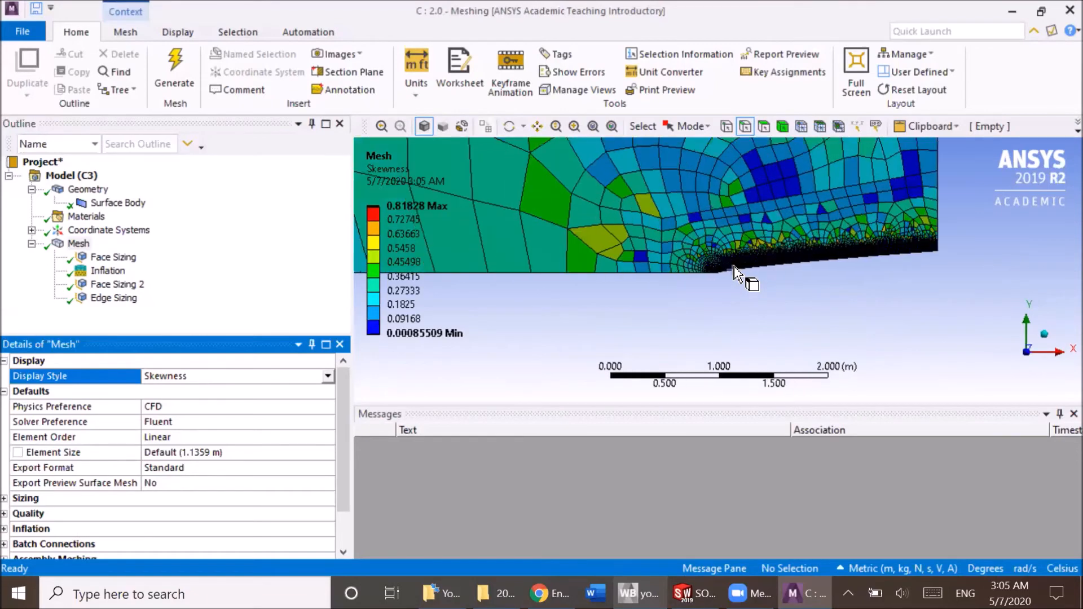
scroll(735, 273, up, 2)
Return the mesh display style to Use Geometry Setting and view the whole domain.
click(326, 376)
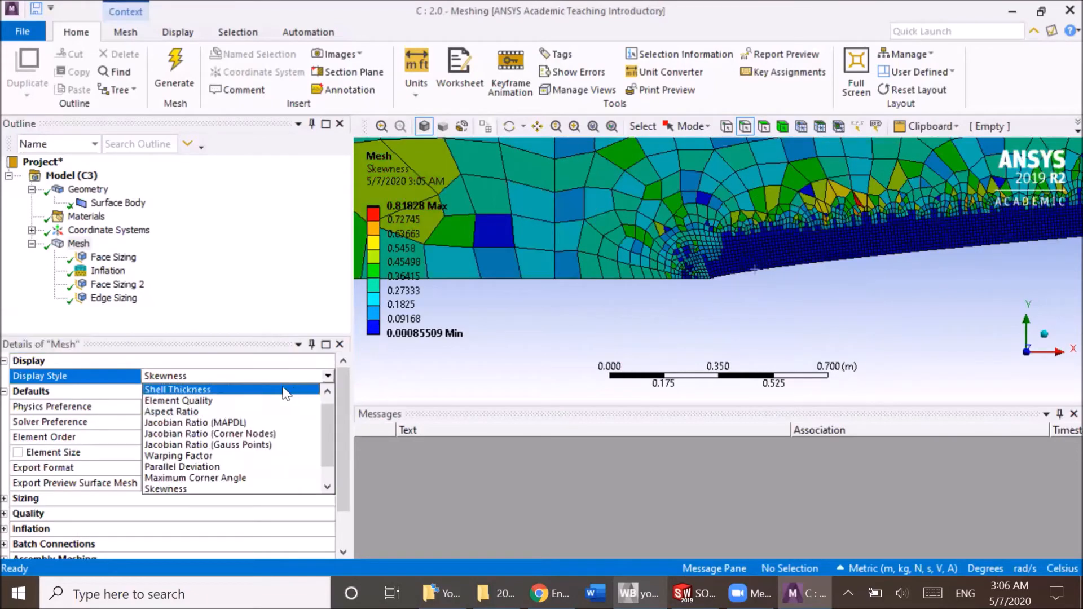
scroll(270, 406, up, 1)
click(265, 384)
scroll(594, 261, down, 7)
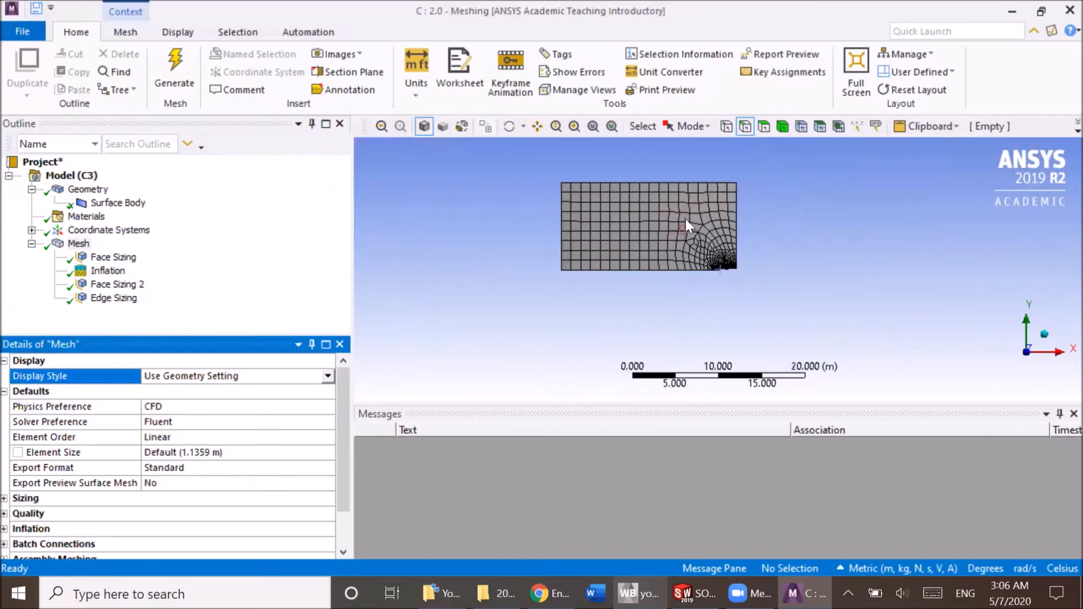
Create a named selection called Inlet on the domain's vertical edge farthest from the curved nose.
shift+middle_drag(699, 197, 684, 239)
scroll(693, 278, up, 3)
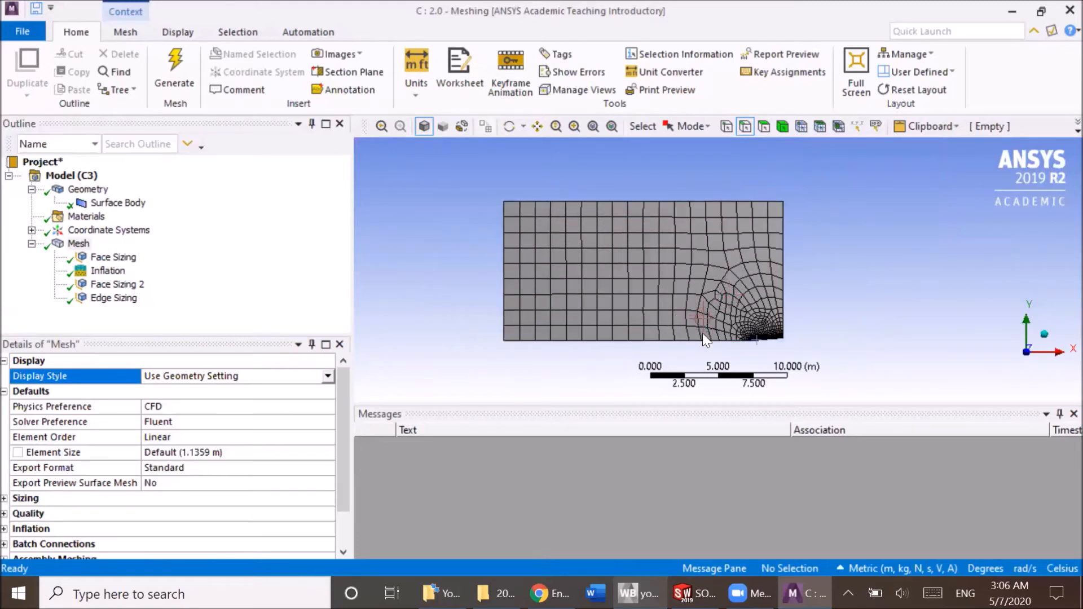
click(64, 246)
right_click(65, 242)
click(558, 226)
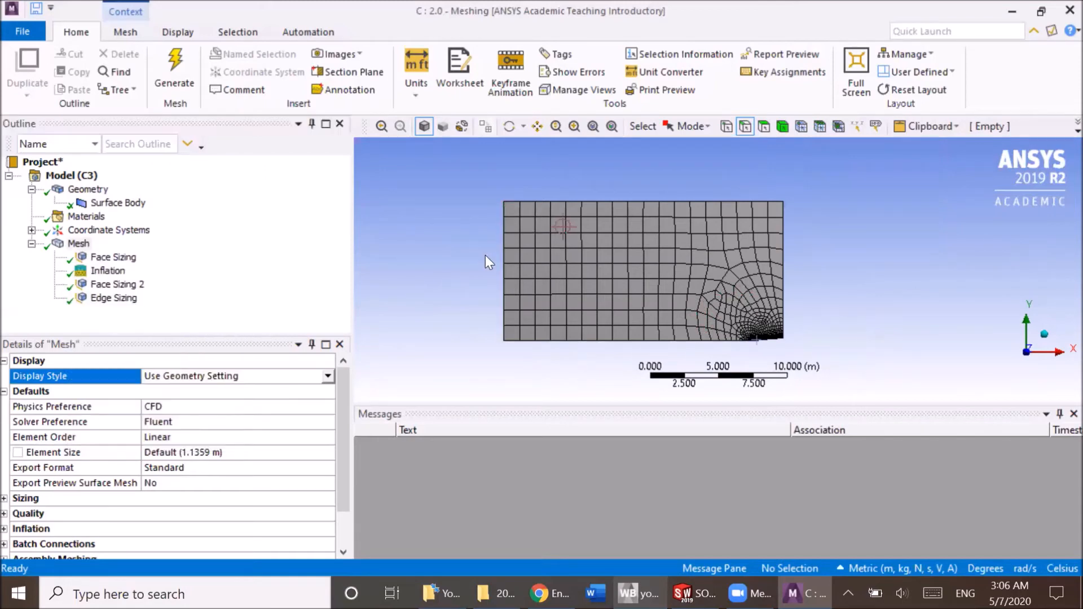
click(745, 127)
click(504, 285)
right_click(505, 285)
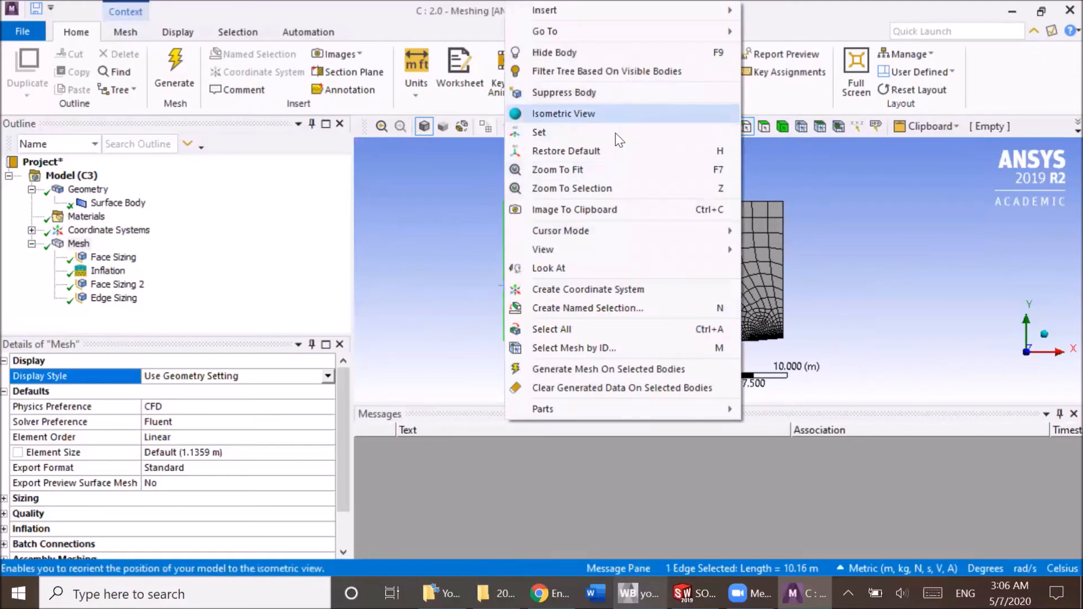
click(624, 308)
text(Inlet)
key(Return)
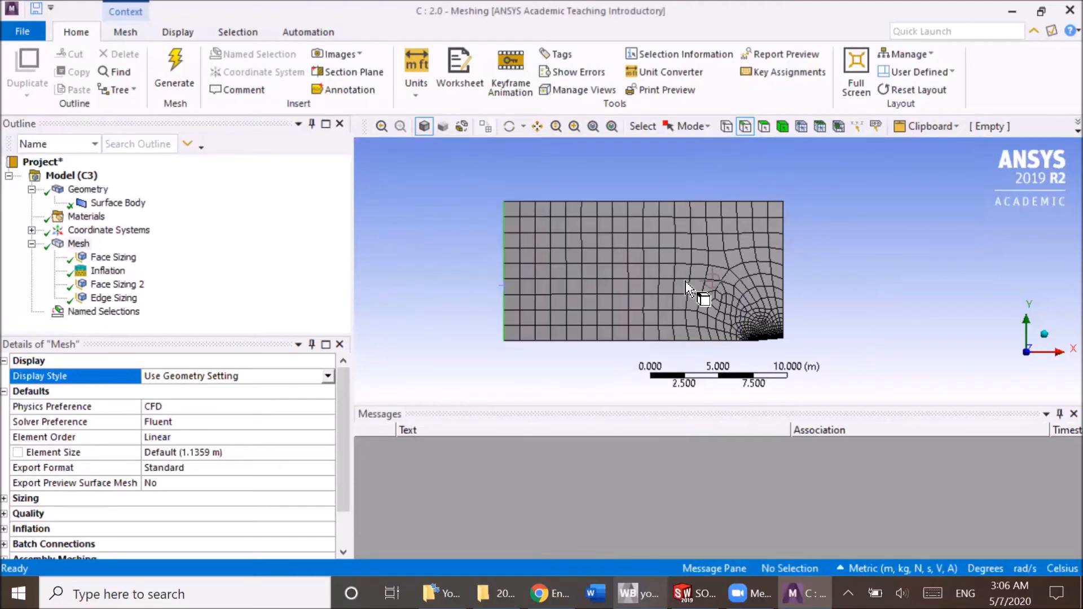
Create a named selection called Outlet_Side on the domain's upper horizontal edge.
click(713, 206)
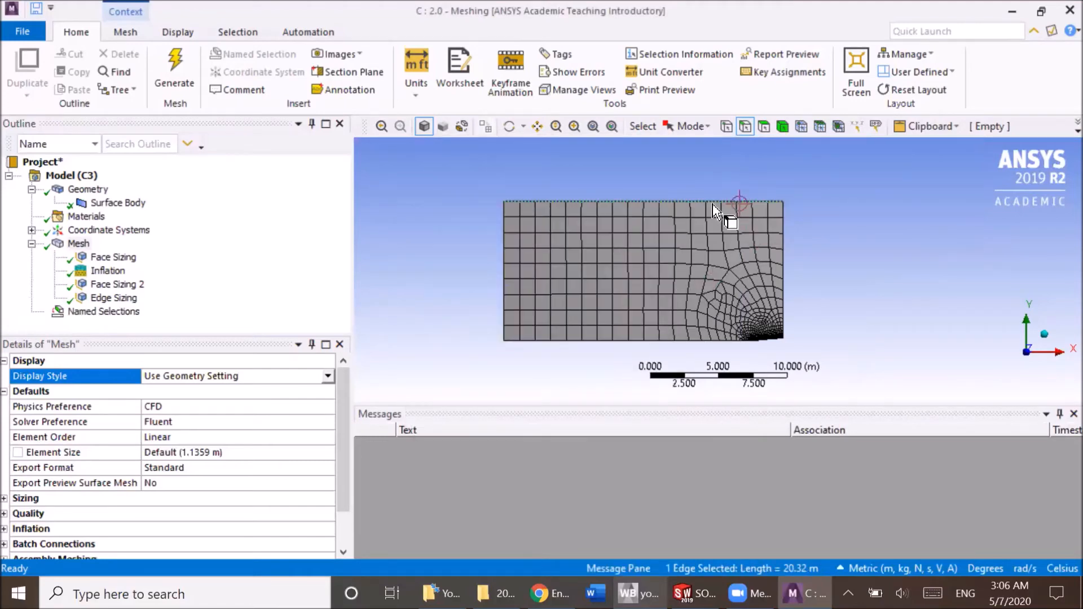
text(n)
text(Outle)
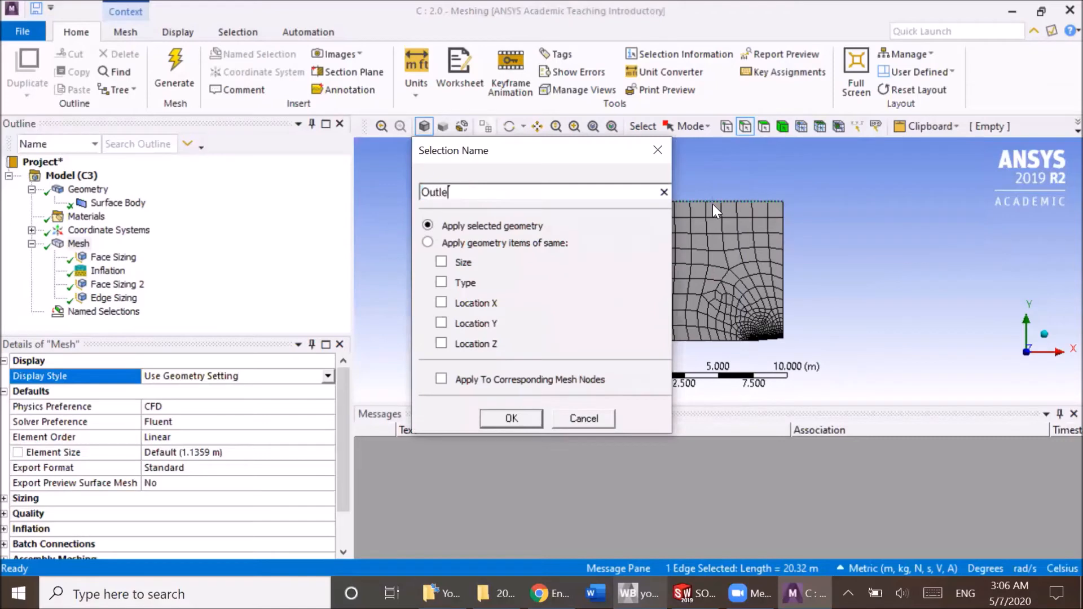
text(t_Side)
key(Return)
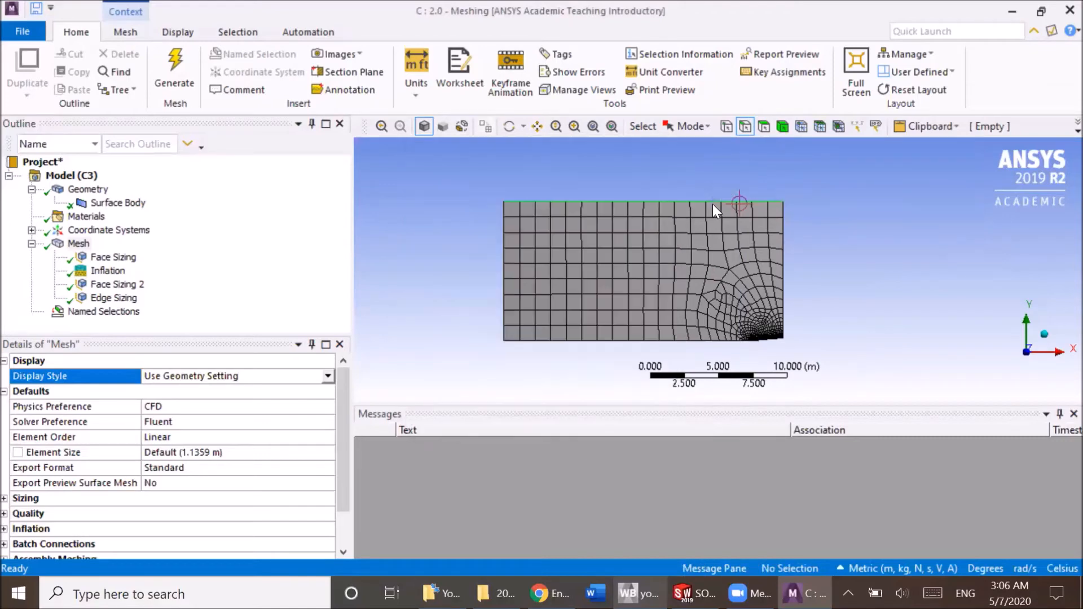
Create a named selection called Outlet_Back on the two collinear vertical edges above the nose's rear end.
ctrl+click(784, 333)
scroll(787, 336, up, 5)
scroll(800, 321, down, 5)
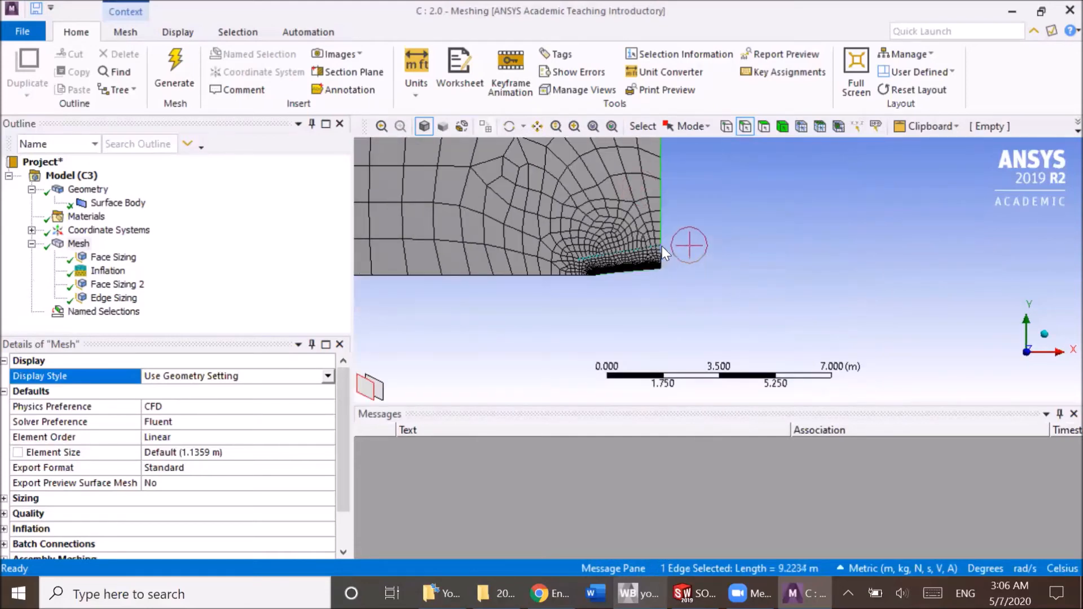
click(661, 248)
ctrl+click(662, 222)
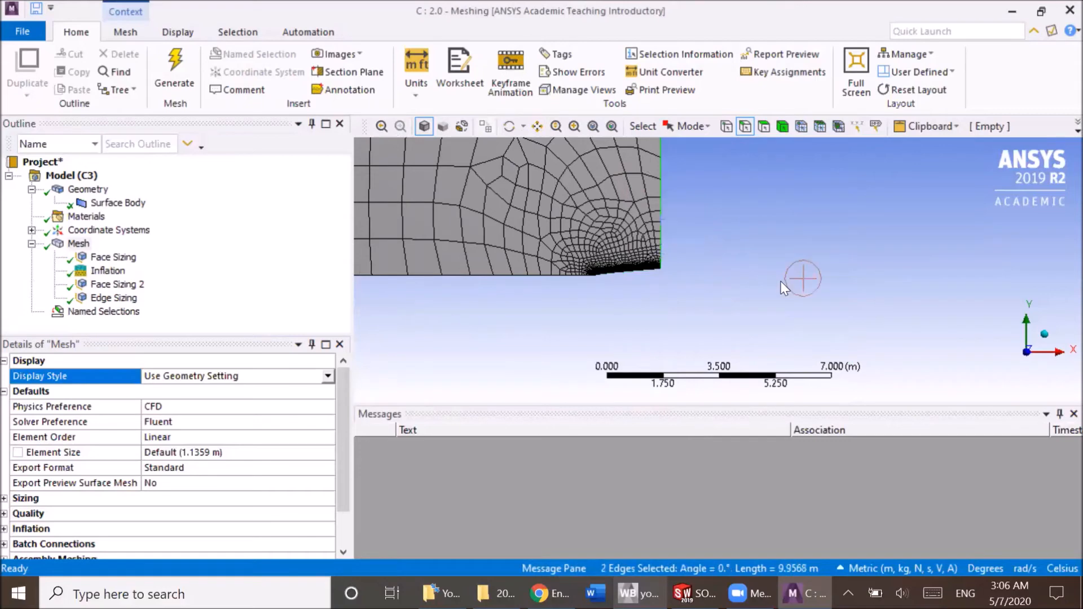
text(nOutlet_Back)
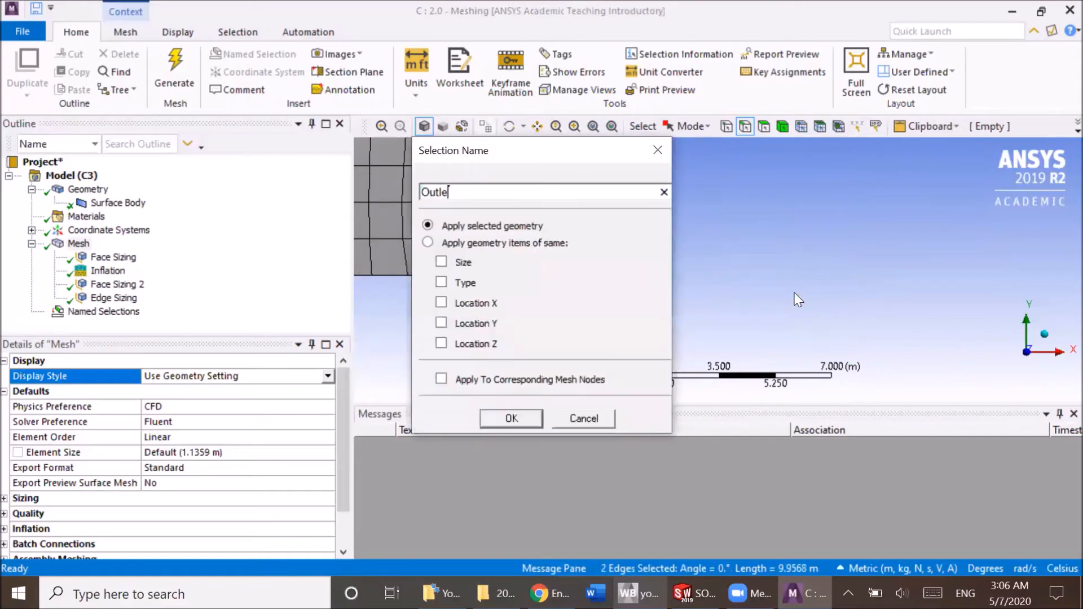
key(Return)
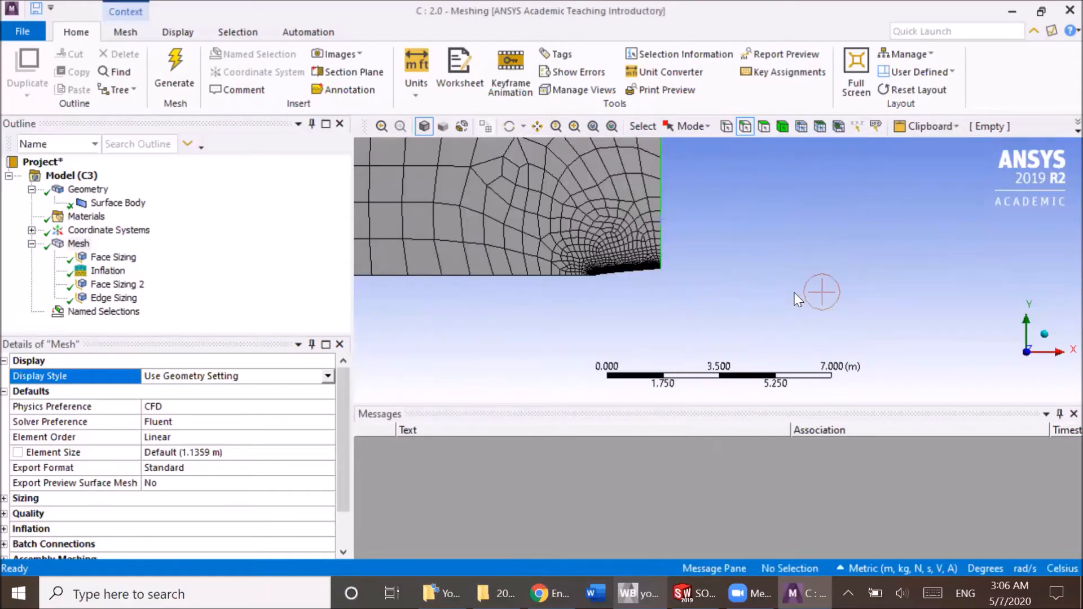
Create a named selection called Axis on the long lower horizontal edge and the short edge adjoining the nose.
click(561, 274)
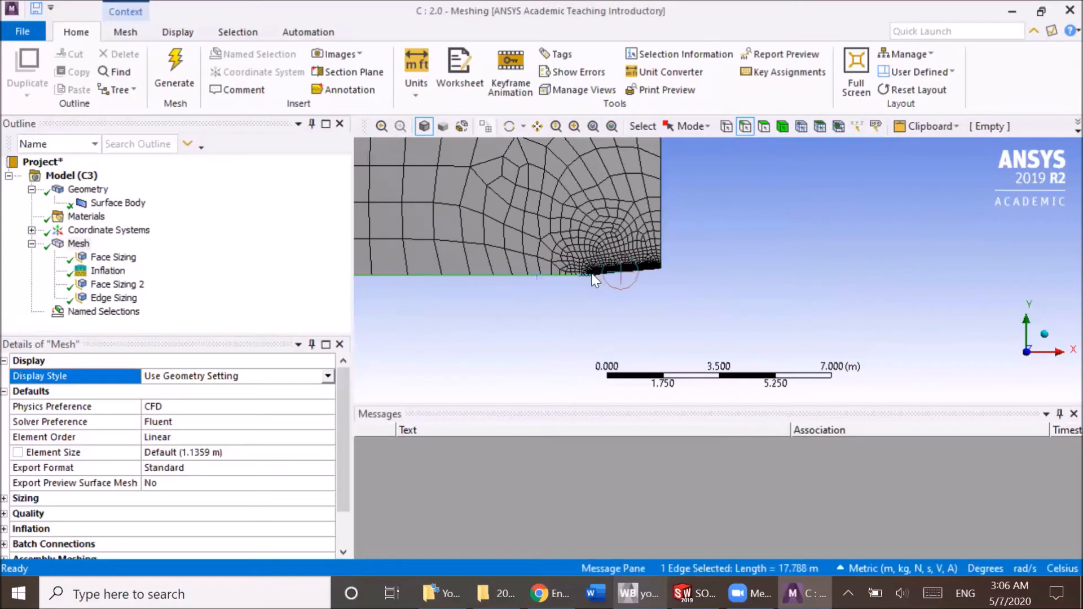
ctrl+click(613, 272)
key(n)
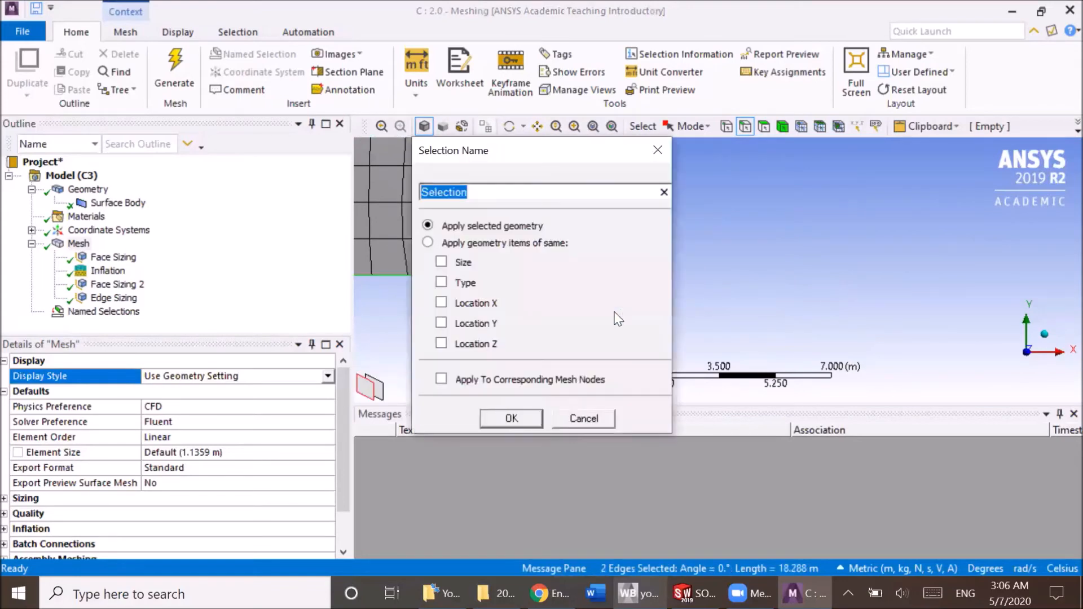
text(Axis)
key(Return)
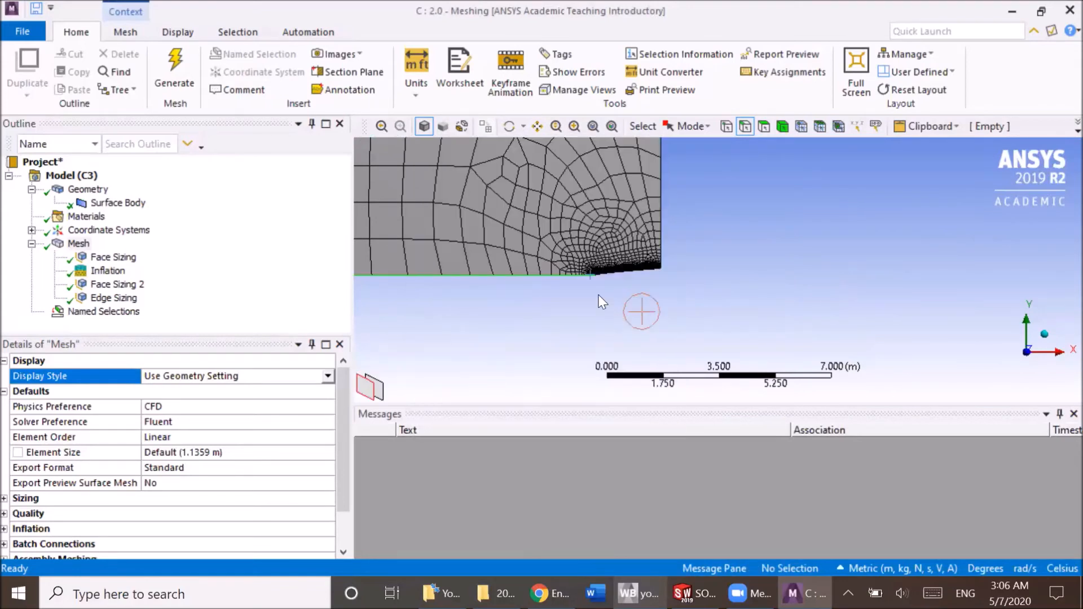
Create a named selection called Nose on the curved edge at the domain's lower corner.
scroll(617, 319, up, 3)
click(544, 272)
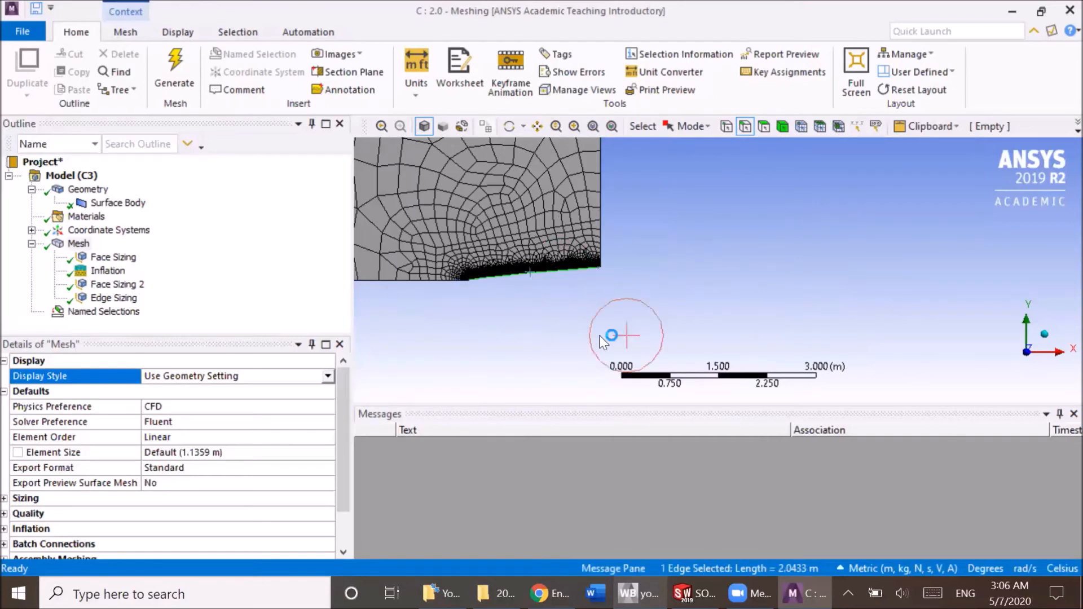
text(nNose)
key(Return)
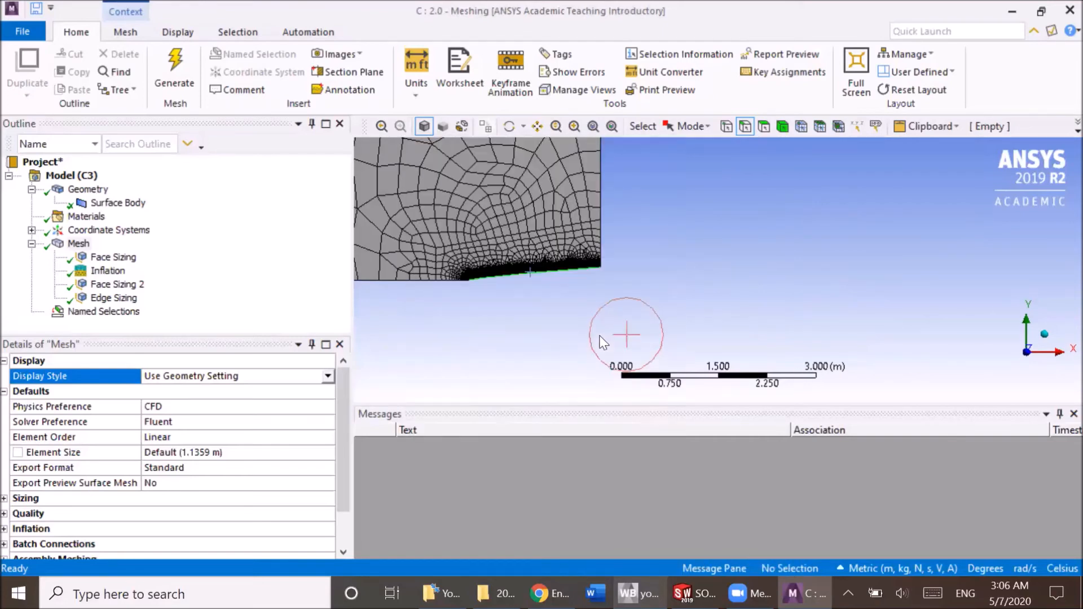
Close the meshing editor and update the Mesh component of the 2.0 Fluent system in Workbench.
scroll(601, 338, down, 5)
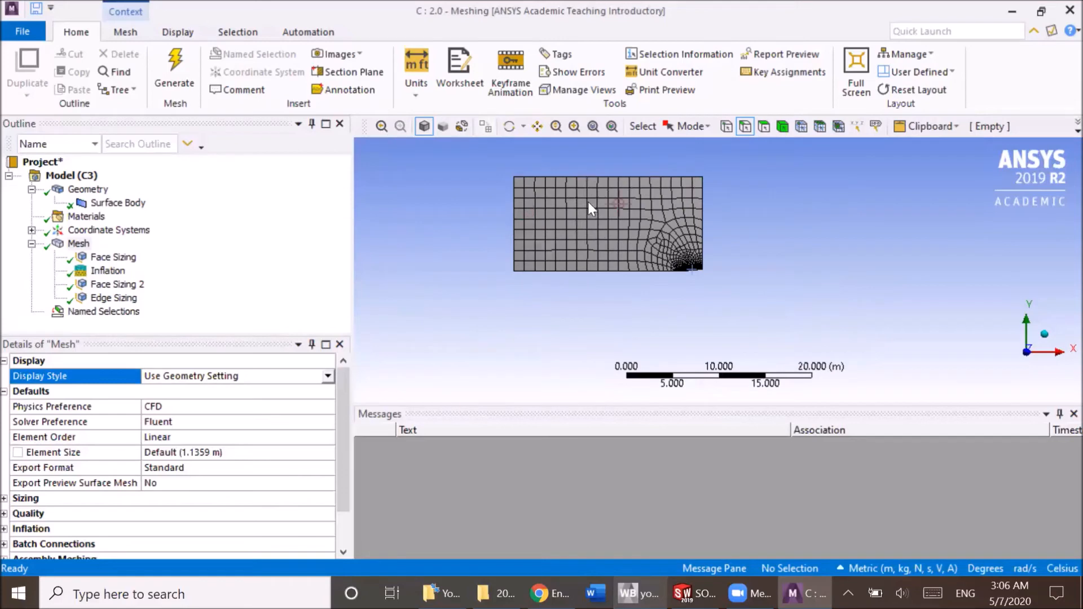
ctrl+middle_drag(618, 239, 635, 278)
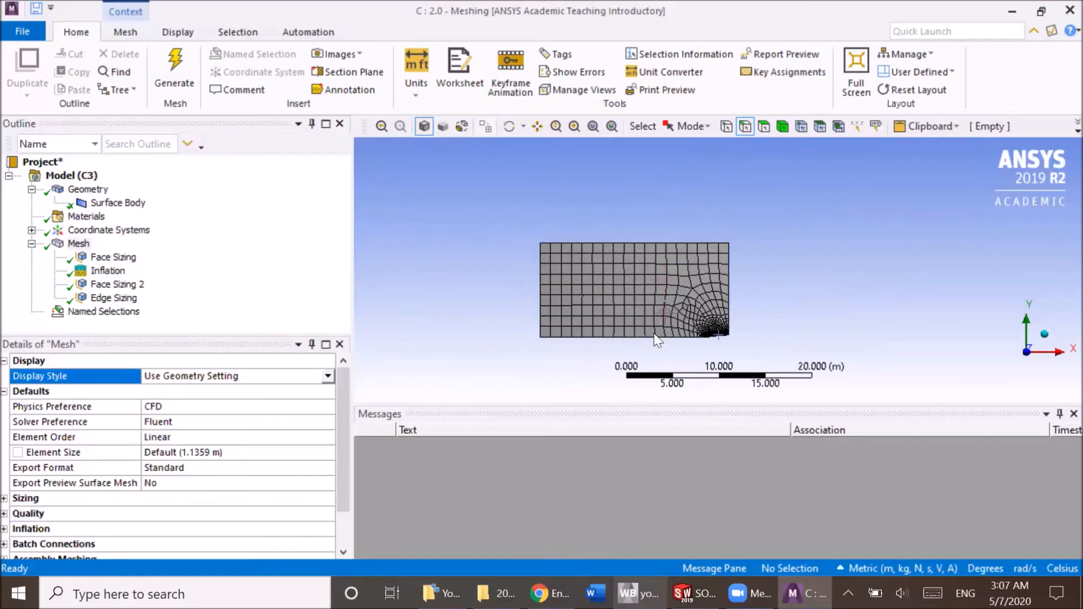
scroll(593, 324, up, 3)
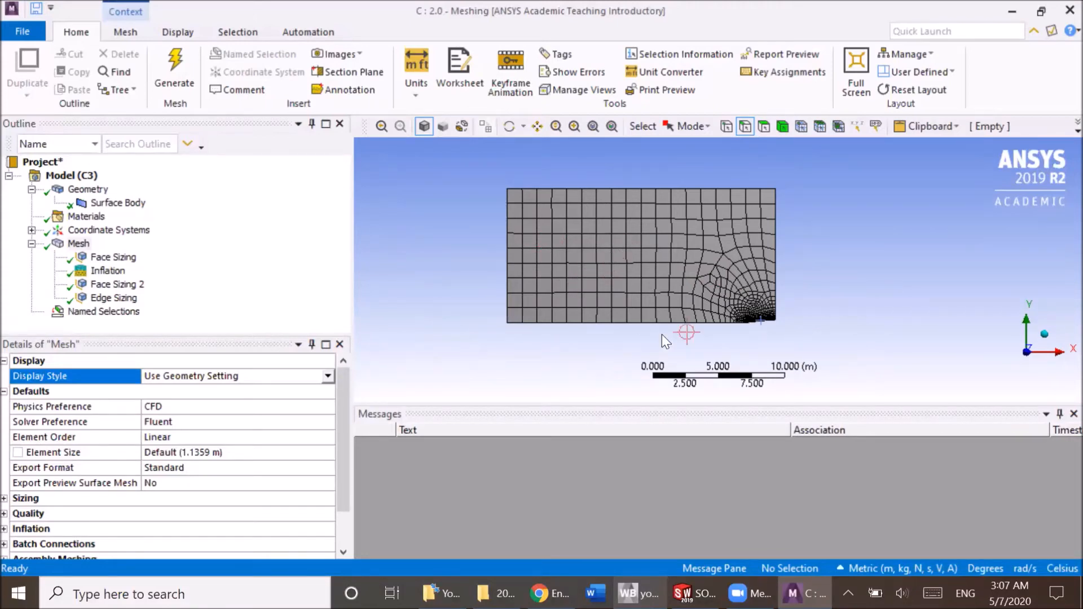
scroll(749, 333, up, 3)
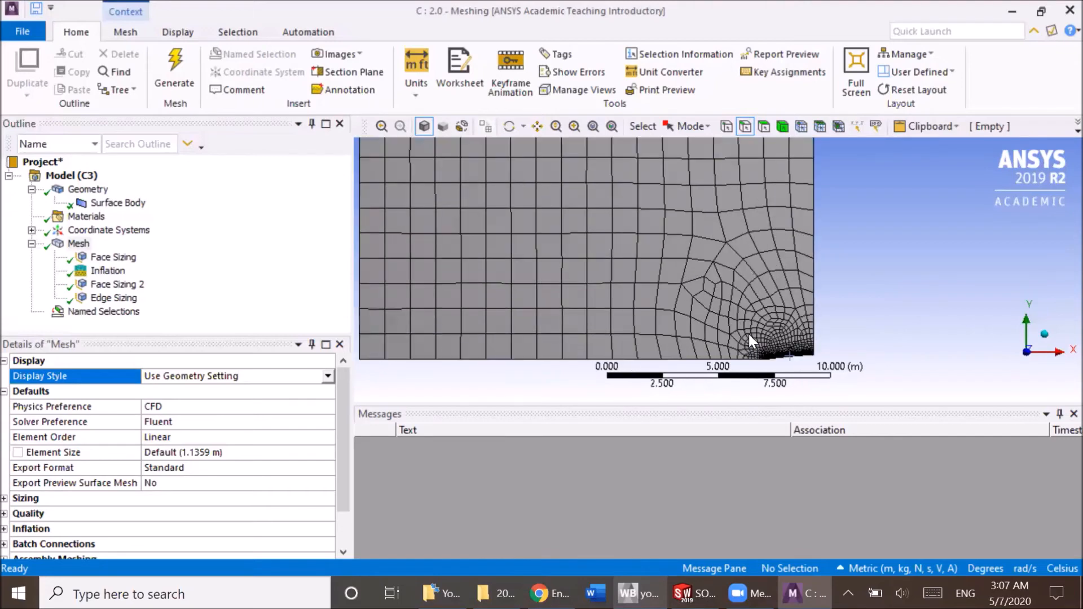
ctrl+middle_drag(755, 310, 799, 295)
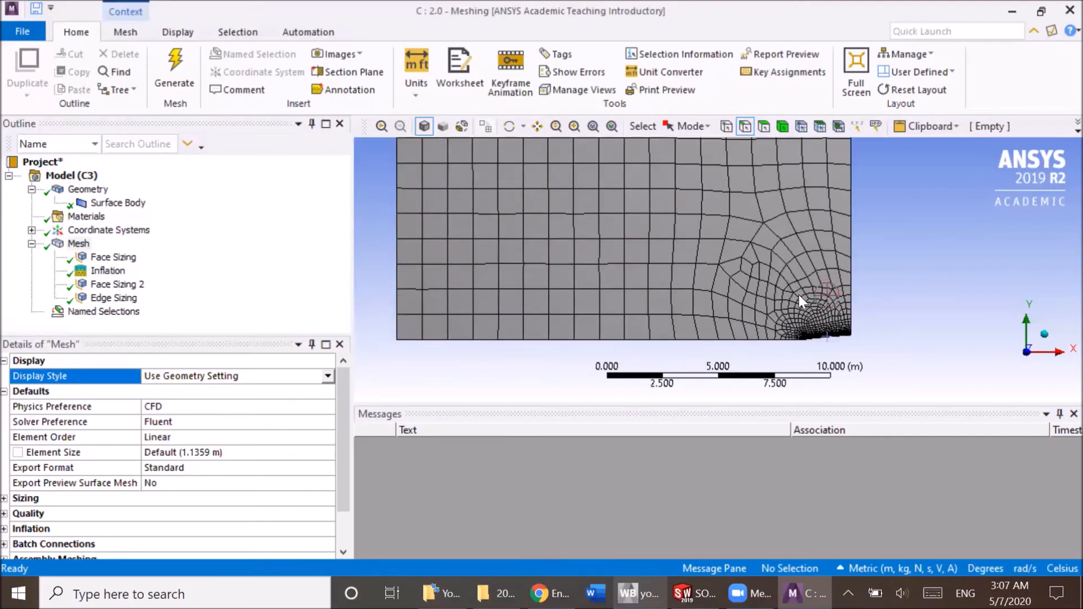
click(1060, 6)
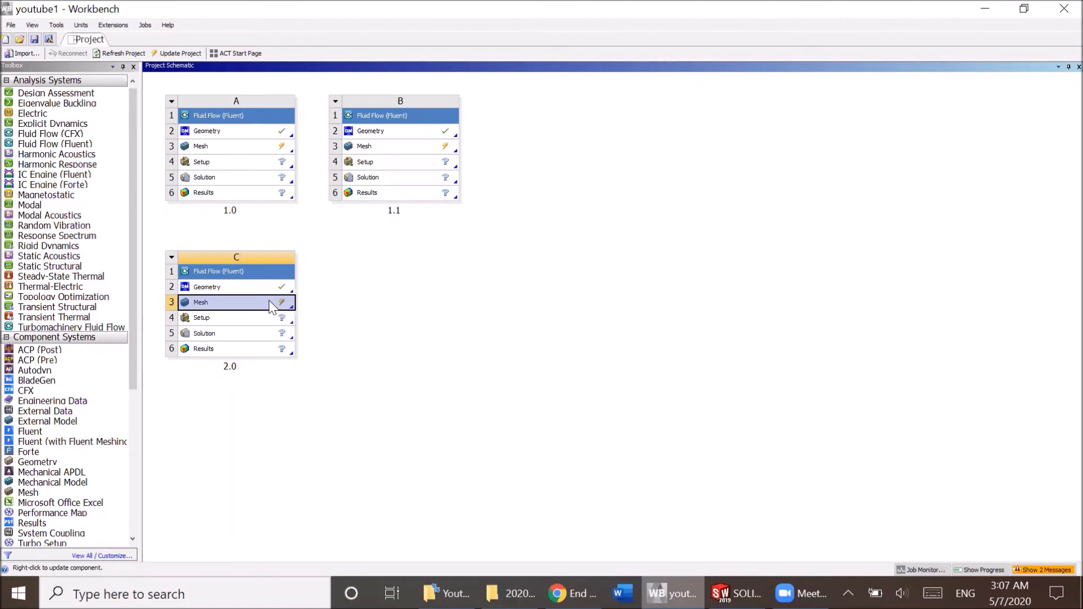
right_click(271, 307)
click(296, 369)
Open the mesh of the 1.0 Fluent system, expand its mesh controls and examine the split faces around the nose.
double_click(253, 148)
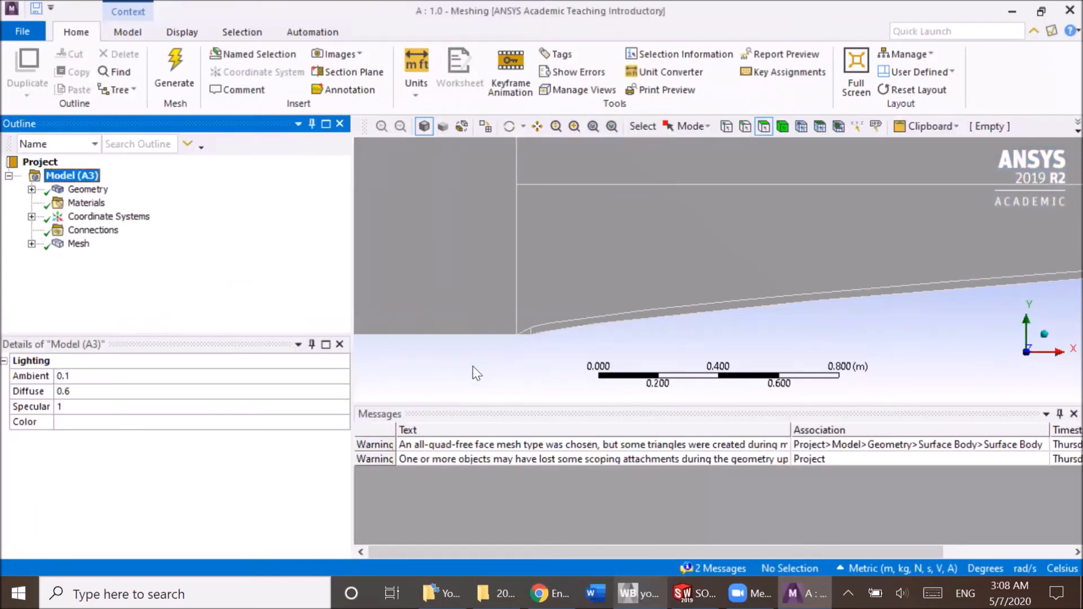
scroll(544, 326, down, 2)
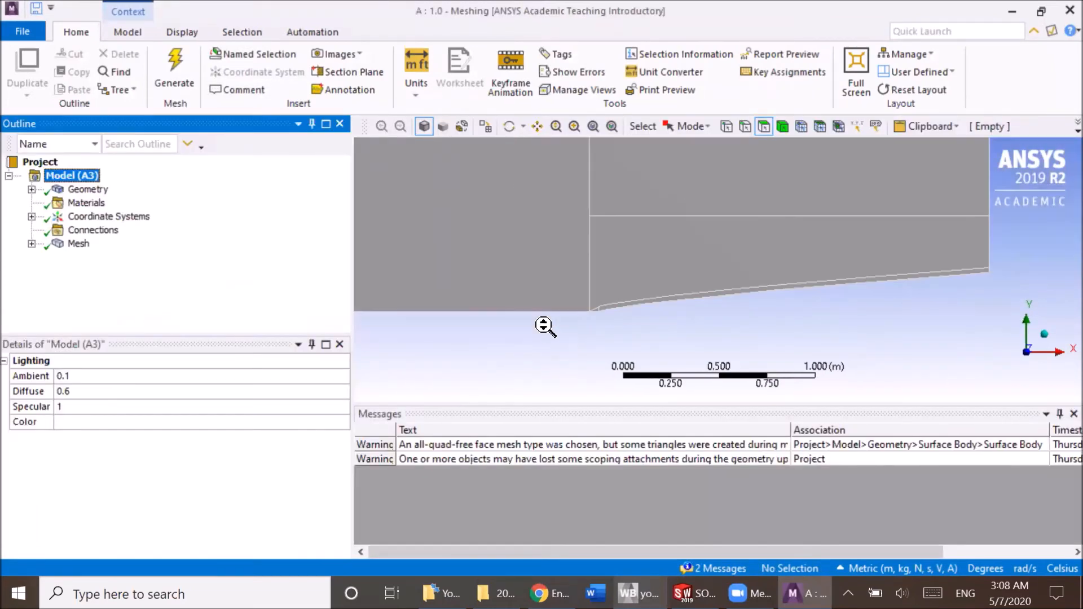
scroll(544, 326, down, 1)
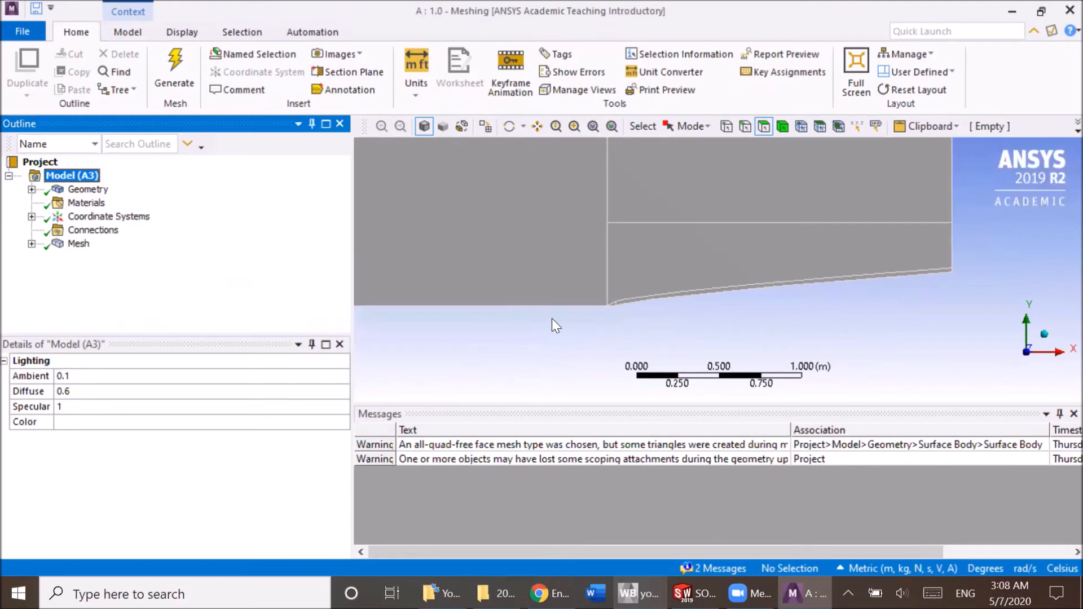
click(31, 244)
drag(102, 324, 658, 318)
scroll(663, 318, down, 5)
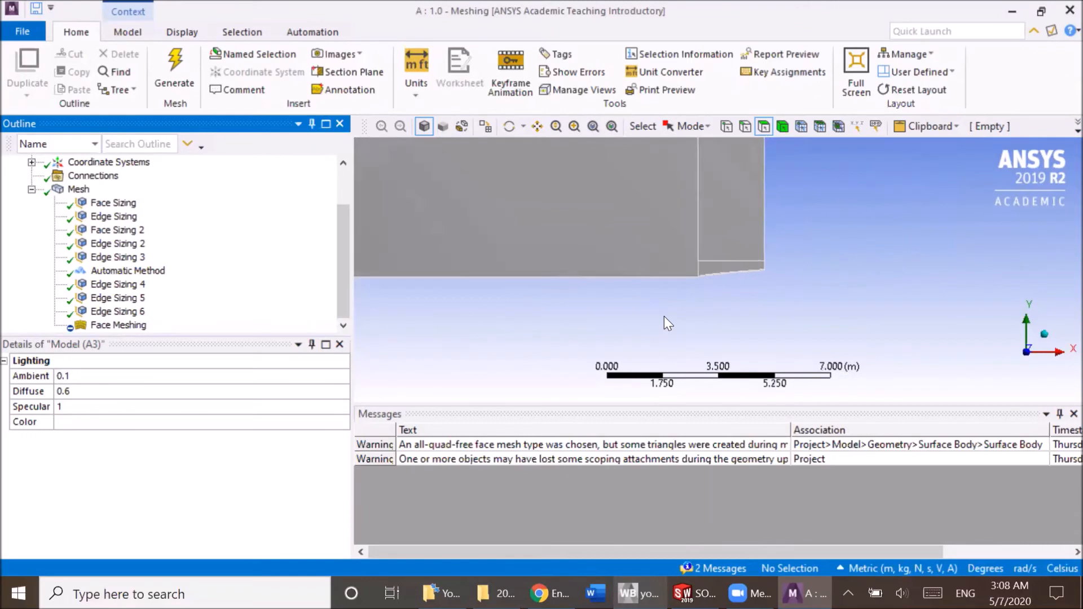
scroll(664, 316, down, 3)
scroll(664, 316, up, 4)
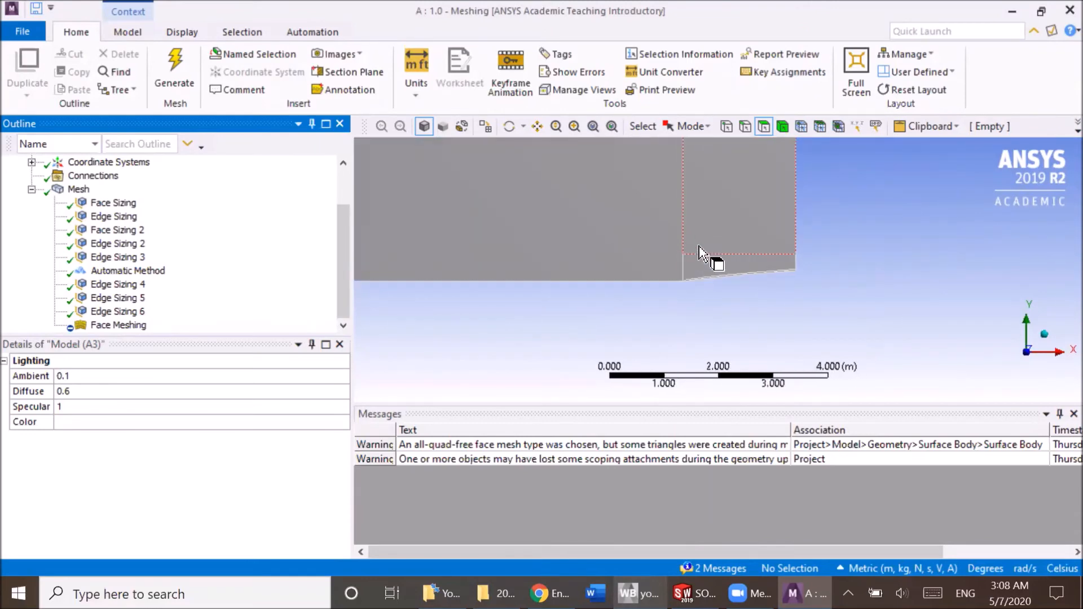
scroll(681, 283, up, 4)
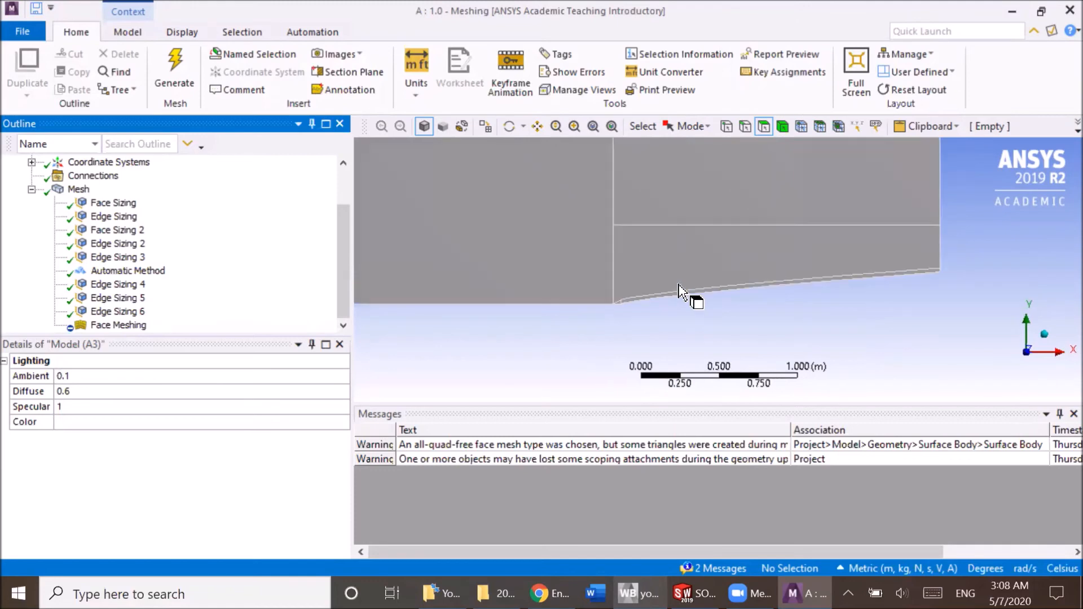
scroll(587, 328, up, 3)
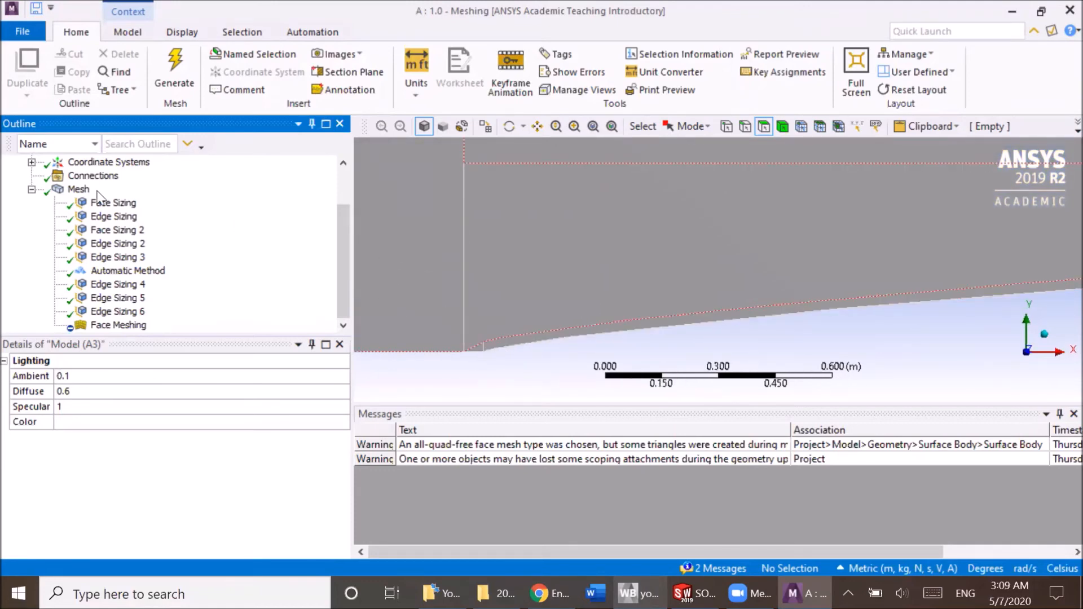
Display the 1.0 mesh, examine the elements at the nose tip and along its curve, and show the Face Meshing control's details.
click(78, 189)
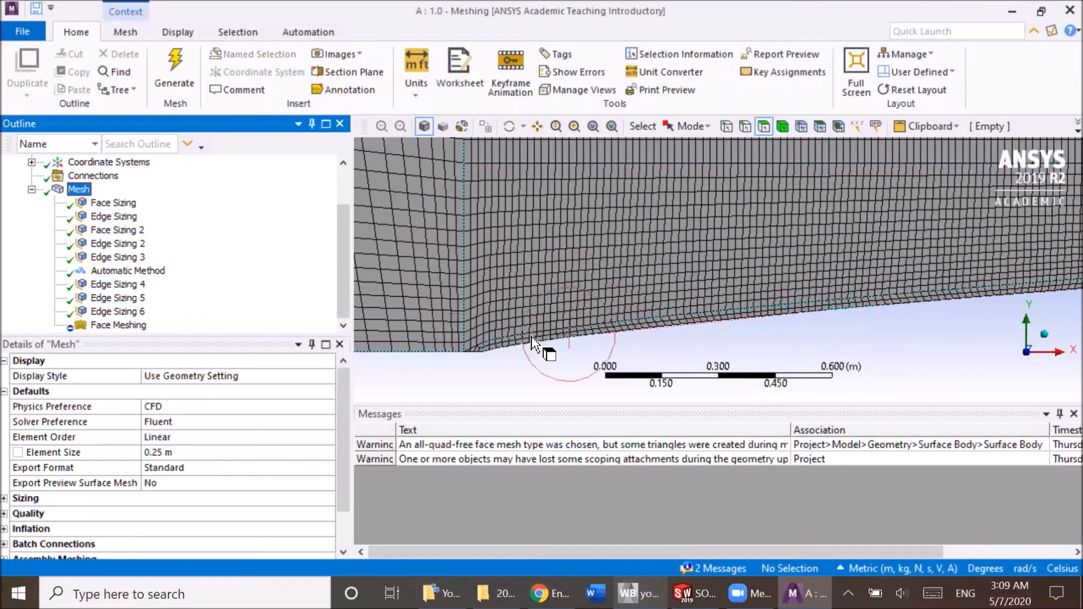
scroll(509, 323, up, 1)
ctrl+middle_drag(487, 344, 615, 289)
scroll(585, 311, up, 3)
ctrl+middle_drag(482, 320, 547, 296)
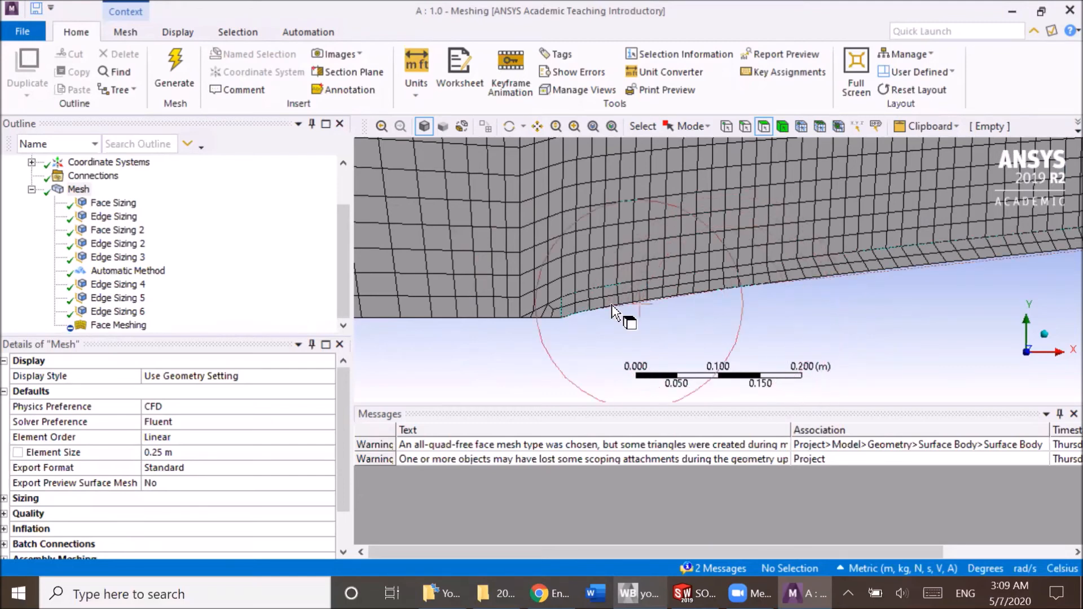
scroll(608, 307, down, 3)
scroll(608, 306, down, 6)
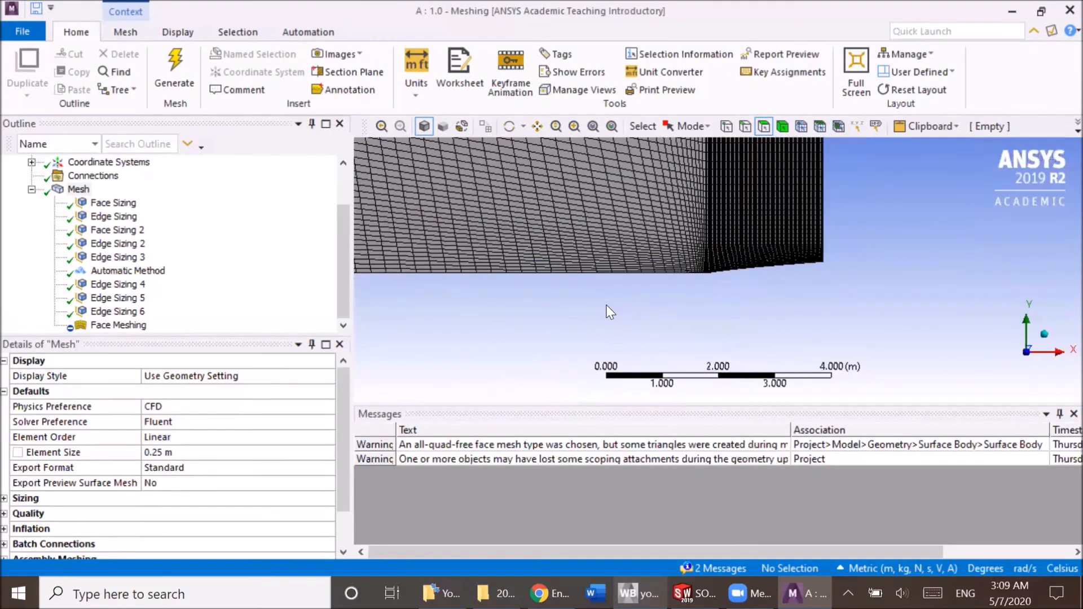
scroll(713, 273, up, 10)
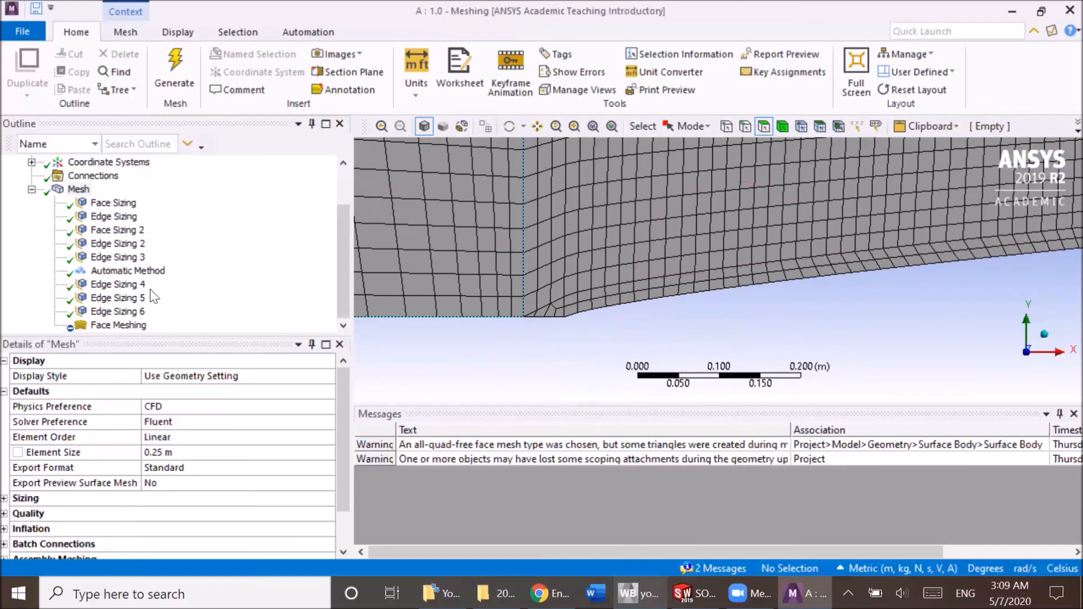
click(151, 325)
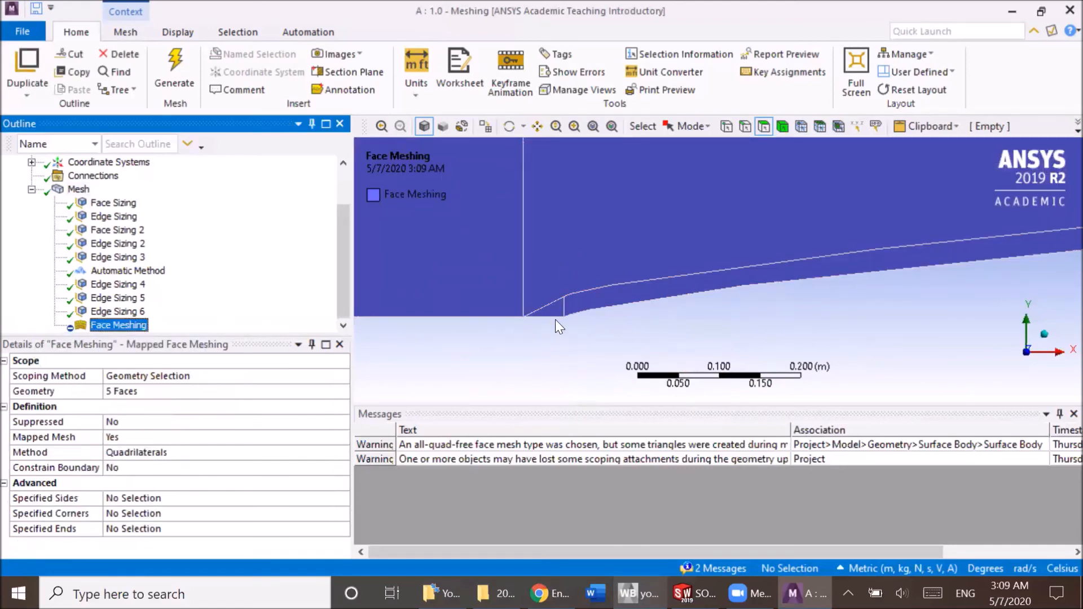
Display the 1.0 mesh and examine the elements around the nose tip, along its curve and across the neighbouring faces.
key(Up)
key(Up)
key(Up)
key(Up)
key(Up)
key(Up)
key(Up)
key(Up)
key(Up)
key(Up)
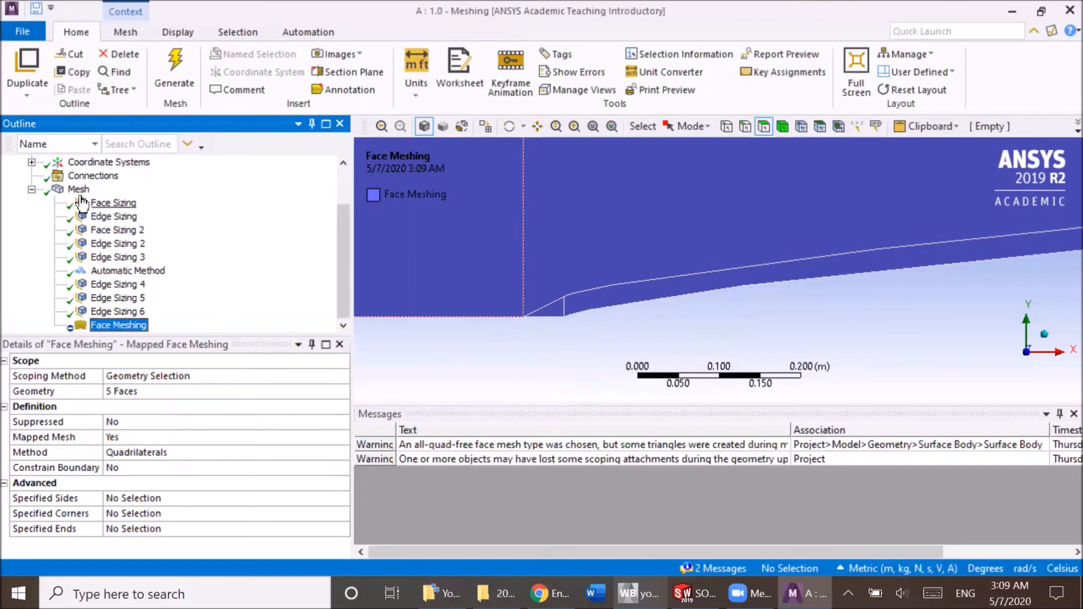
middle_drag(474, 286, 475, 288)
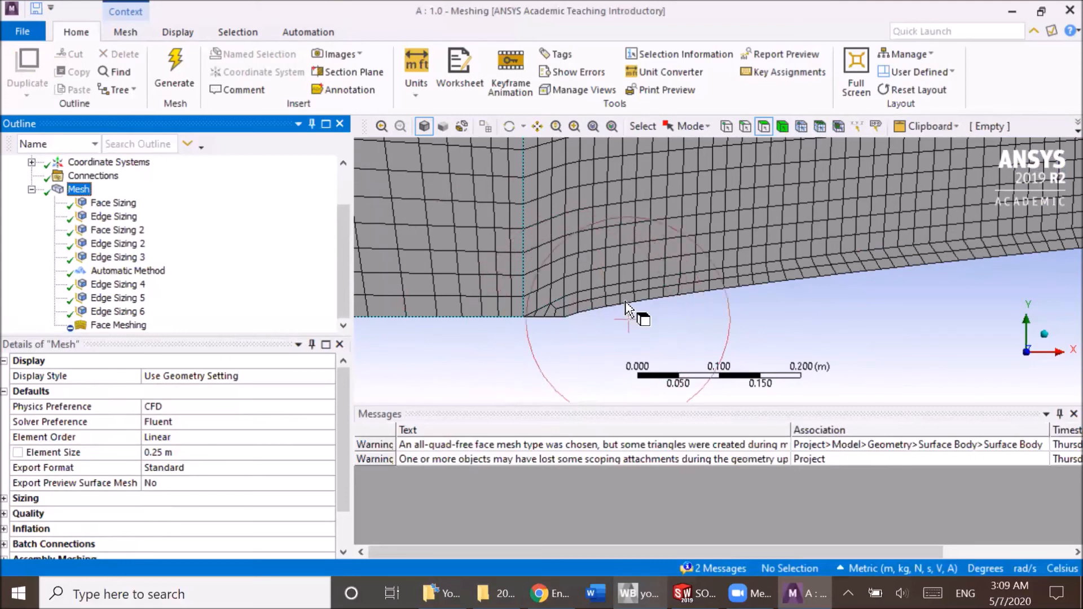
scroll(600, 236, down, 5)
scroll(600, 239, down, 3)
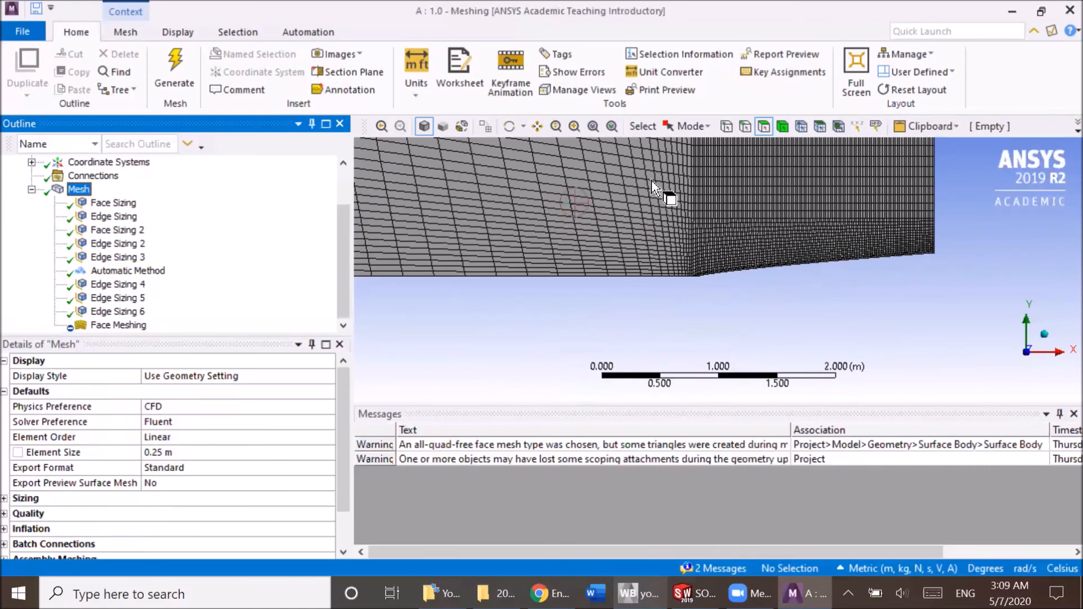
scroll(698, 286, up, 5)
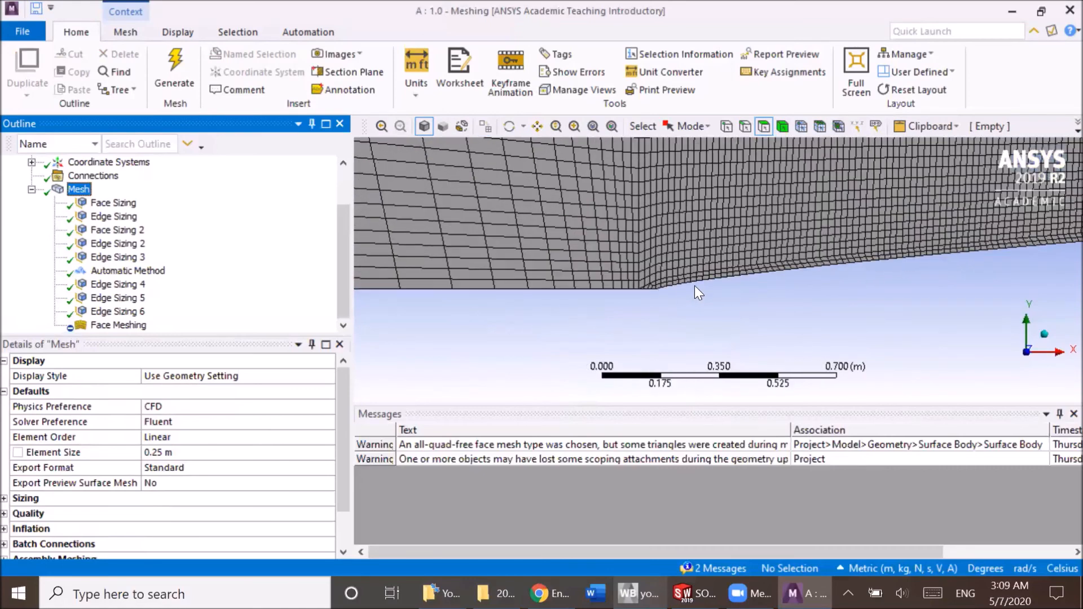
middle_drag(682, 294, 661, 291)
scroll(655, 292, down, 6)
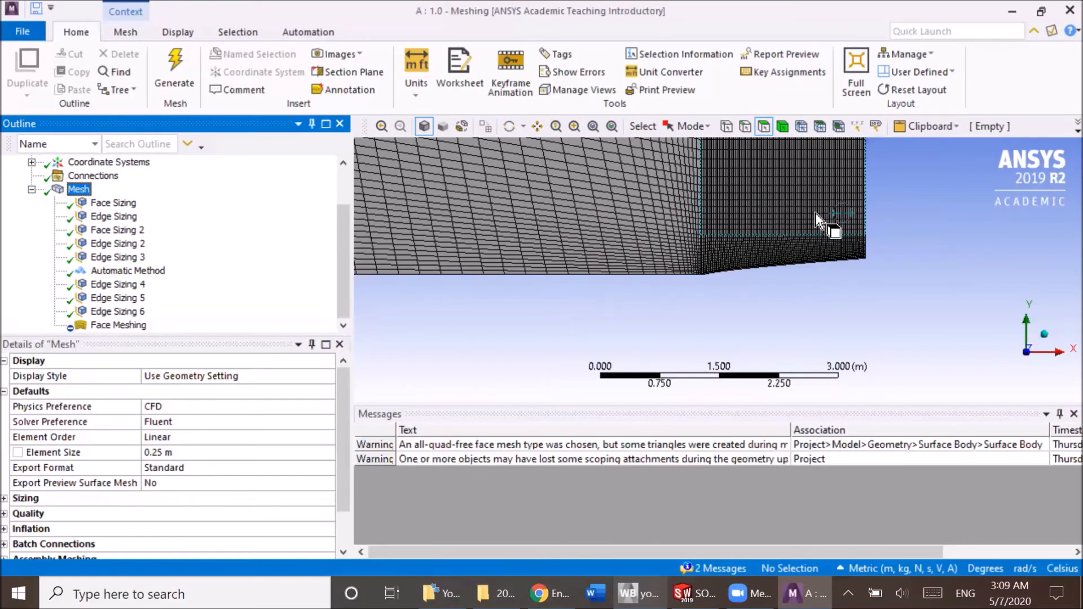
Show the Face Meshing control's scoped faces and look through its available Method options, keeping Quadrilaterals.
click(116, 326)
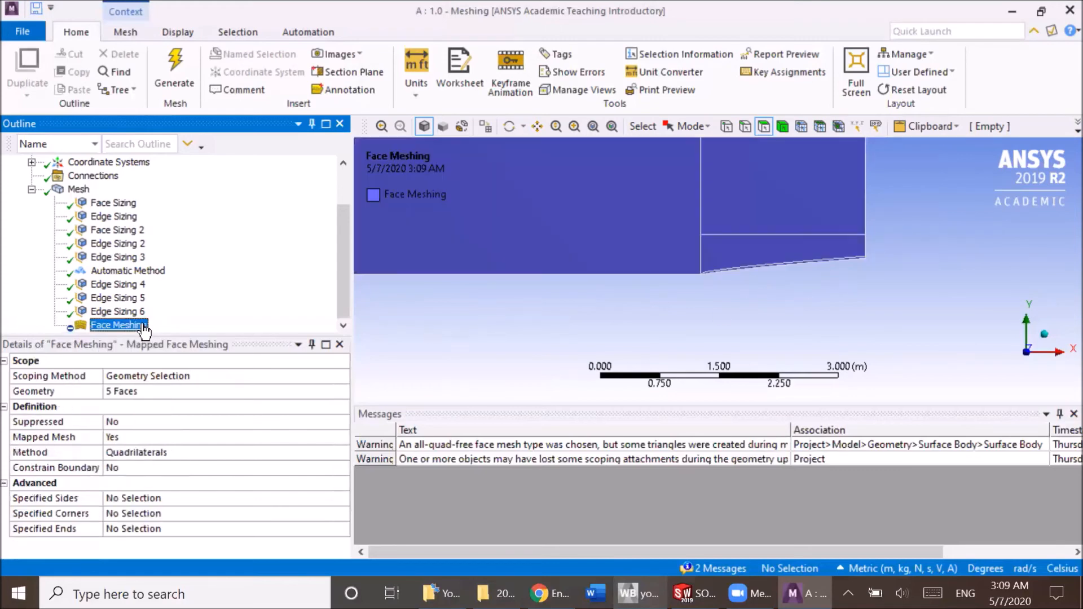
click(251, 452)
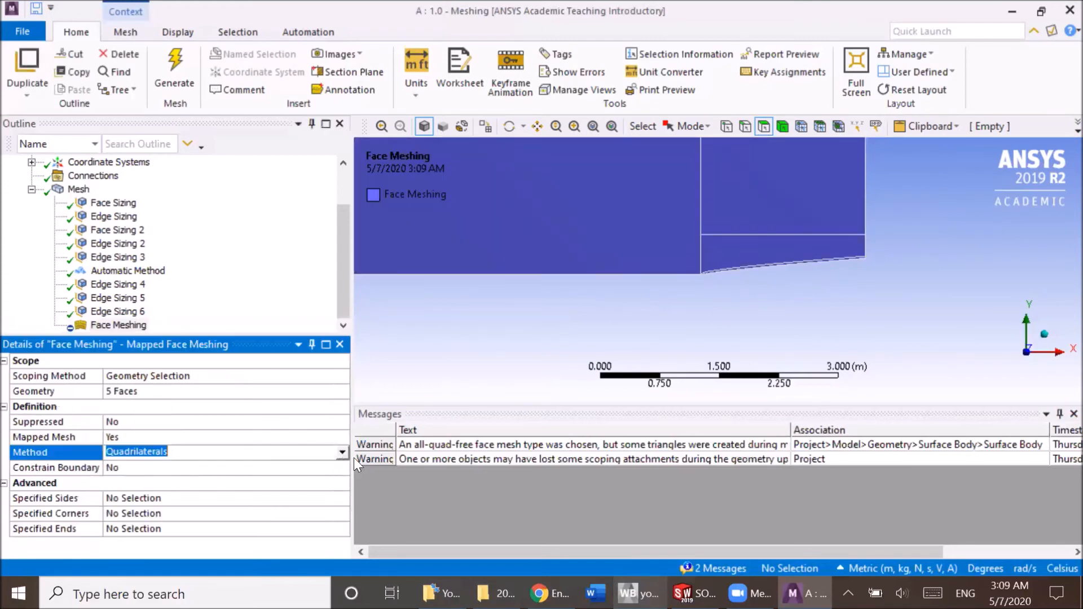
click(342, 453)
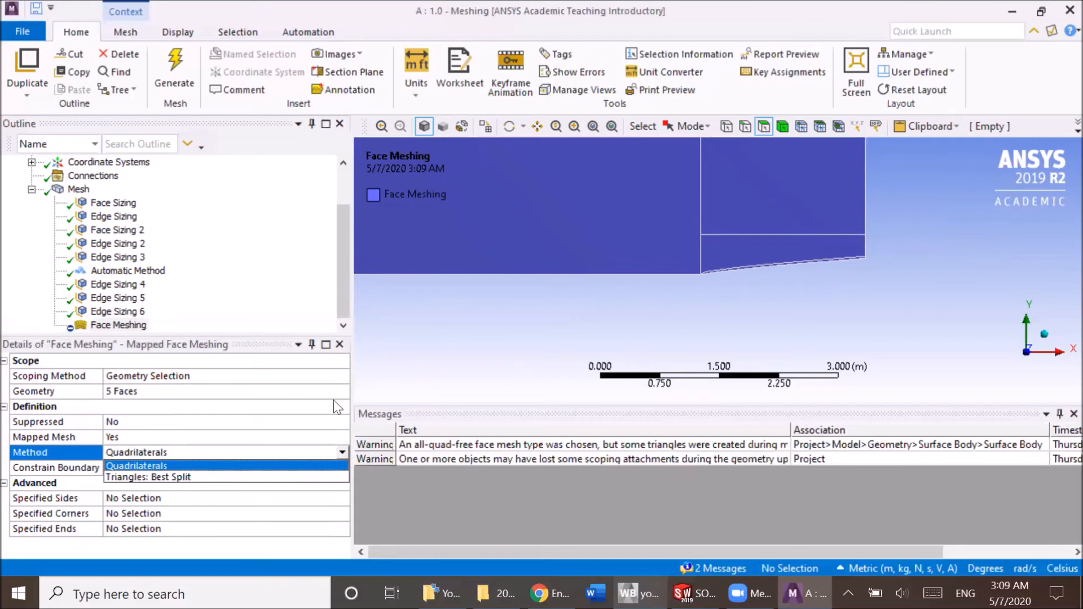
click(321, 290)
Compare the scoped geometry and element sizes of Face Sizing and Edge Sizing on the thin strip along the nose.
click(113, 202)
scroll(716, 282, up, 8)
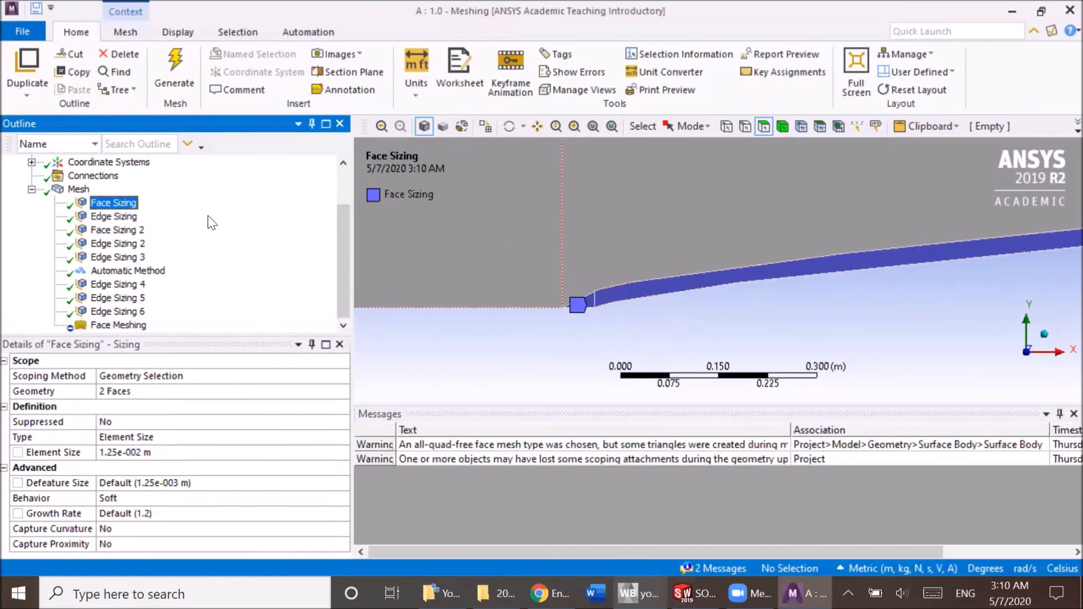
click(102, 217)
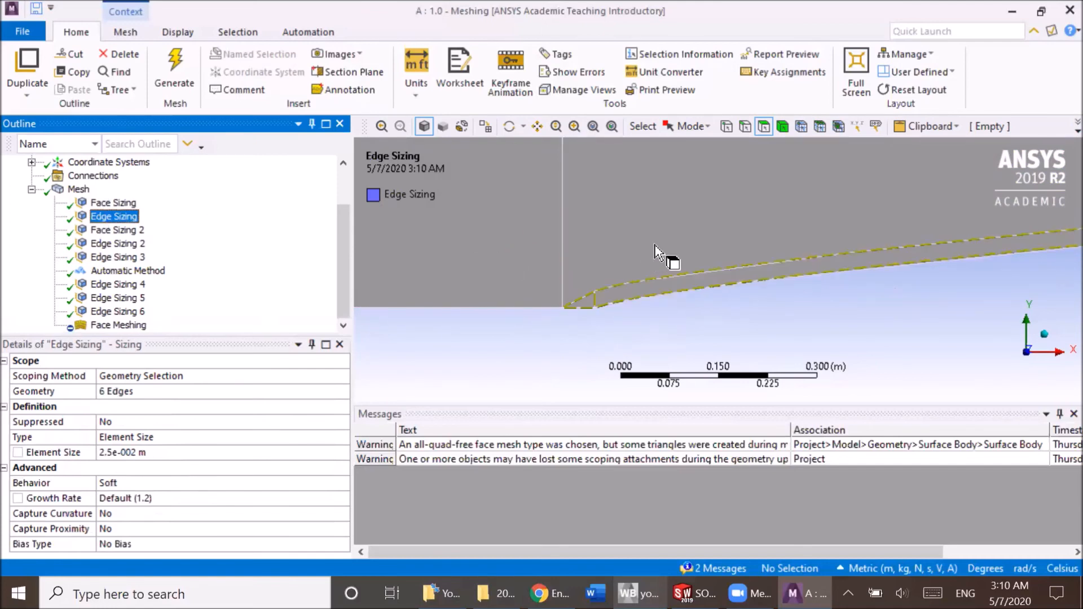
scroll(621, 297, up, 2)
scroll(621, 296, up, 2)
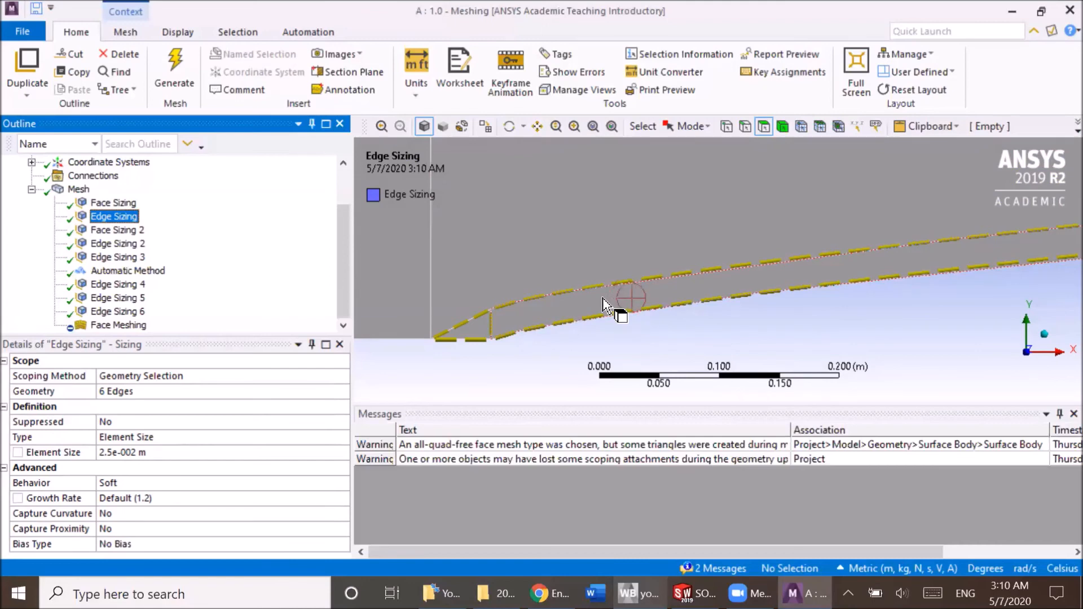
click(113, 203)
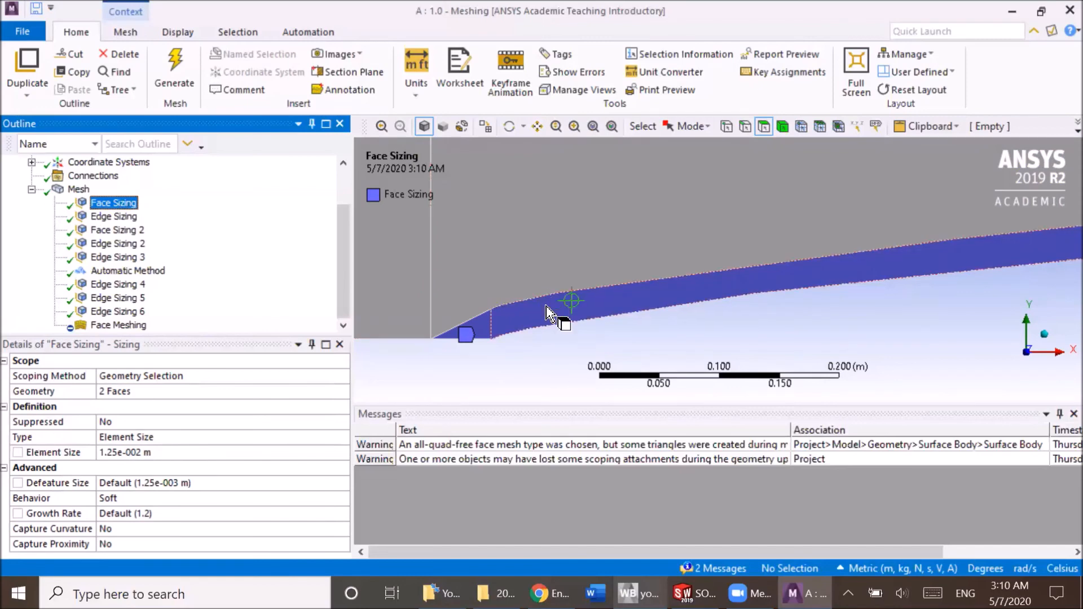
click(141, 453)
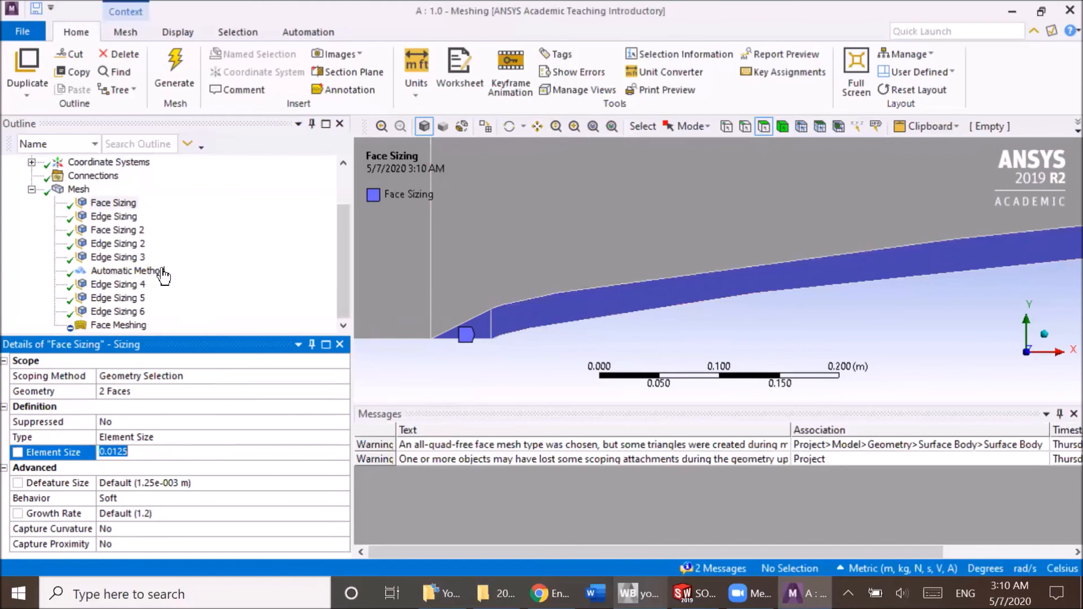
click(125, 218)
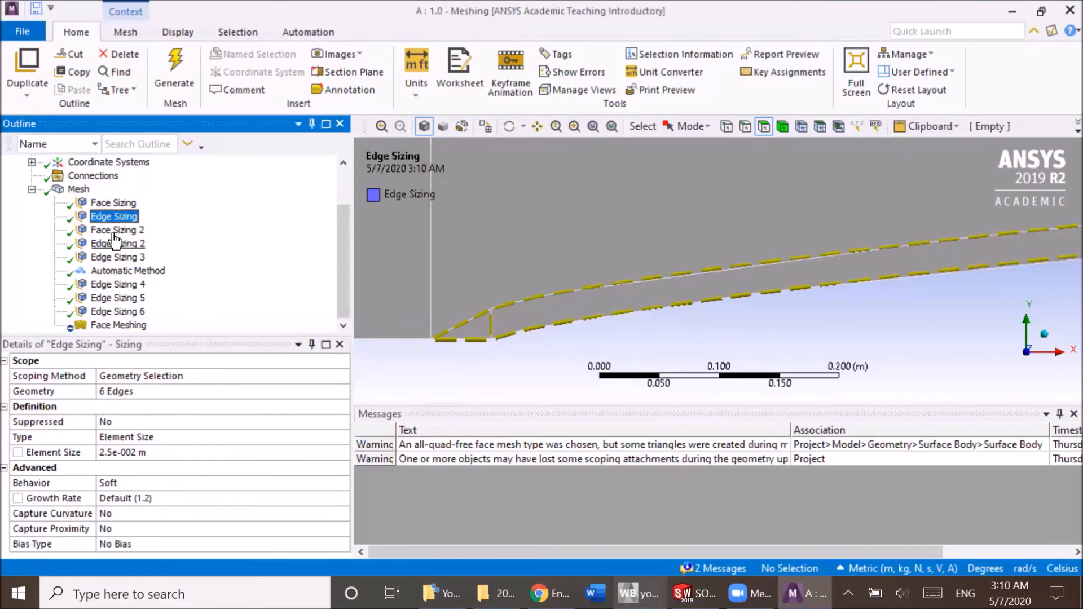
Examine Face Sizing 2 on the face above the thin strip and Edge Sizing 2's divisions on its downstream edge.
click(114, 231)
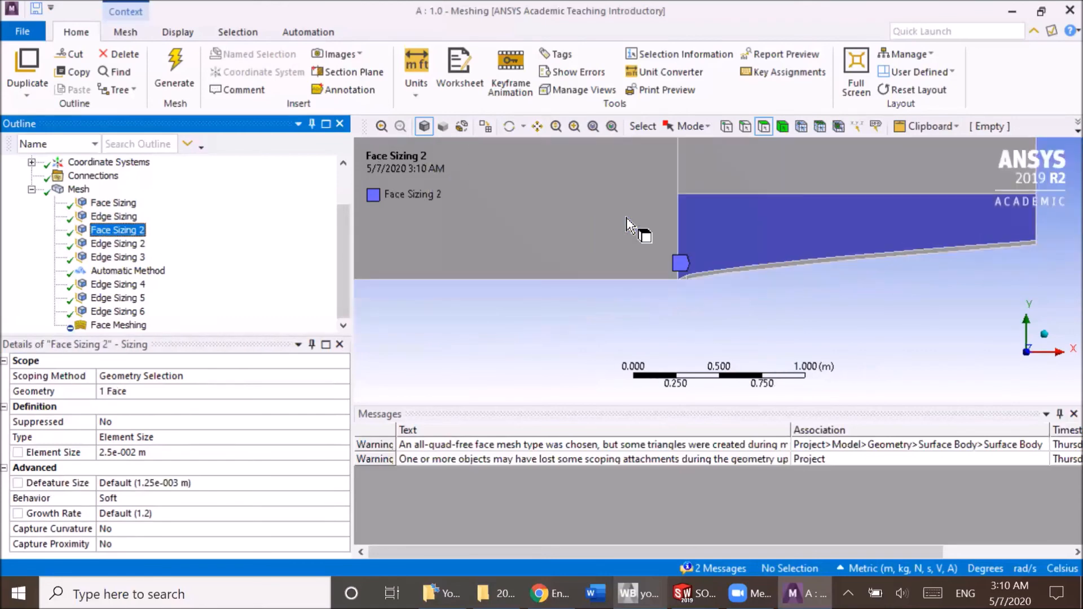
scroll(733, 215, down, 3)
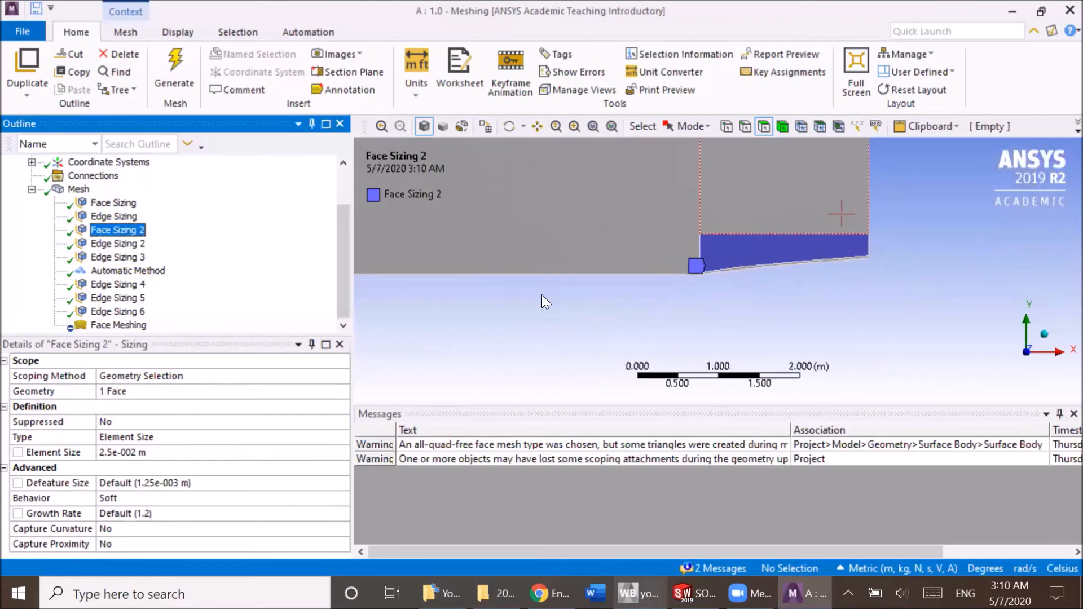
click(125, 245)
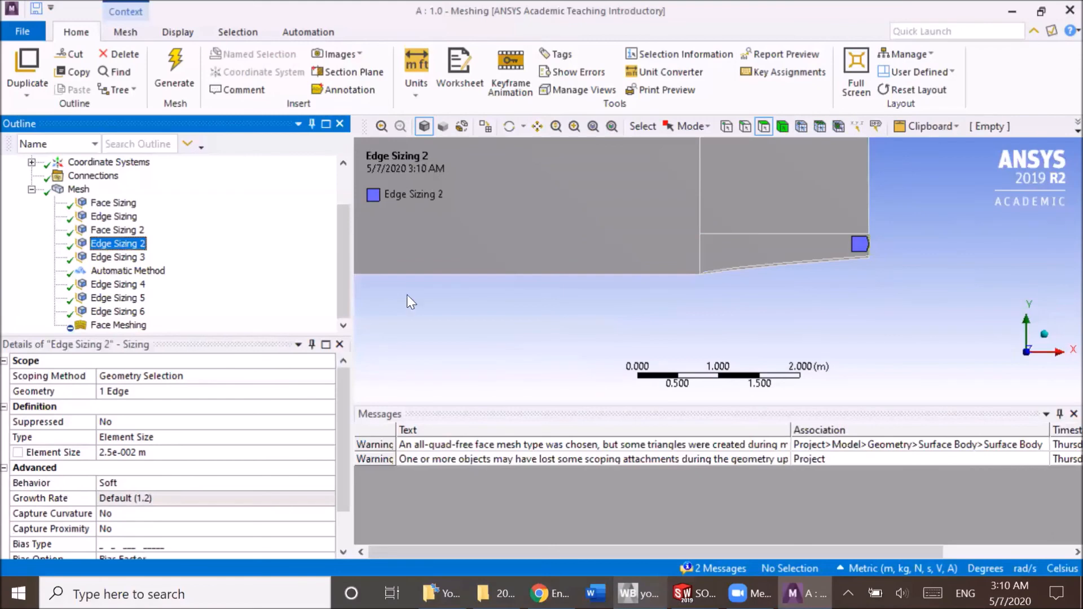
scroll(710, 269, down, 3)
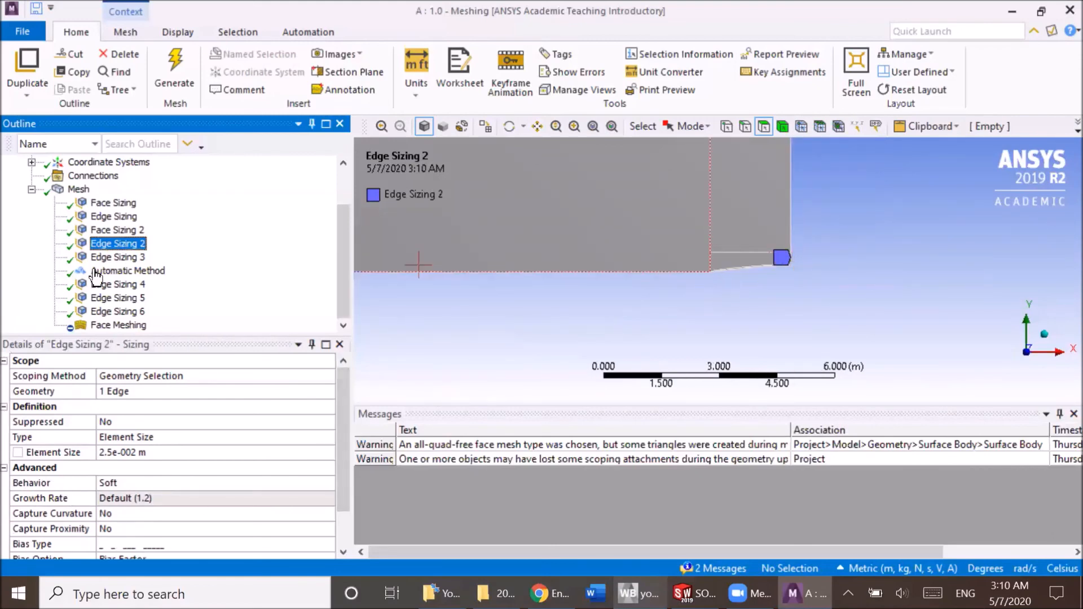
scroll(908, 271, up, 4)
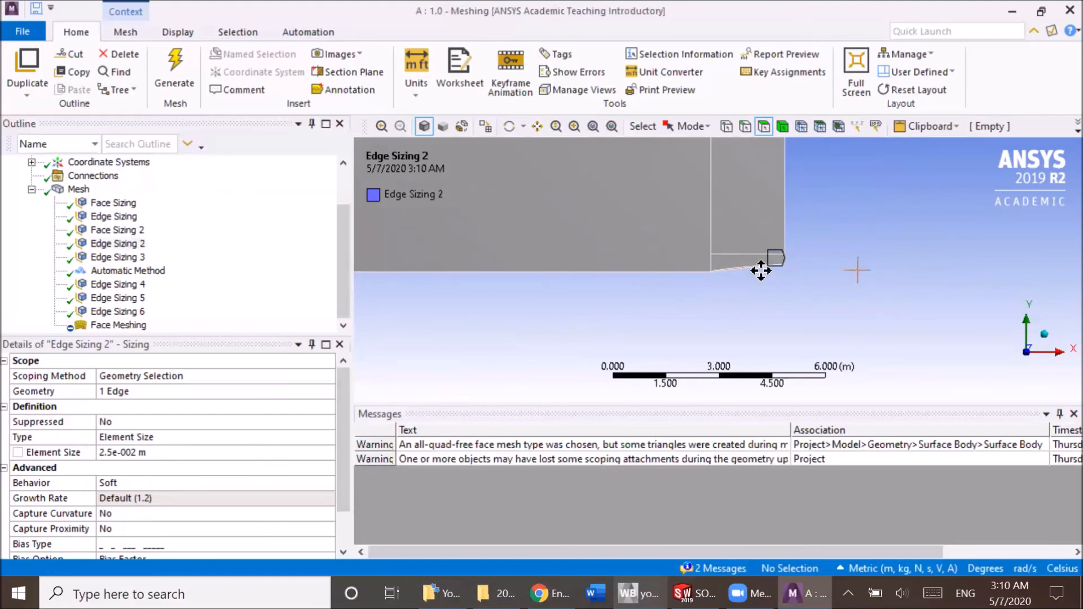
ctrl+middle_drag(506, 237, 664, 283)
scroll(583, 300, up, 5)
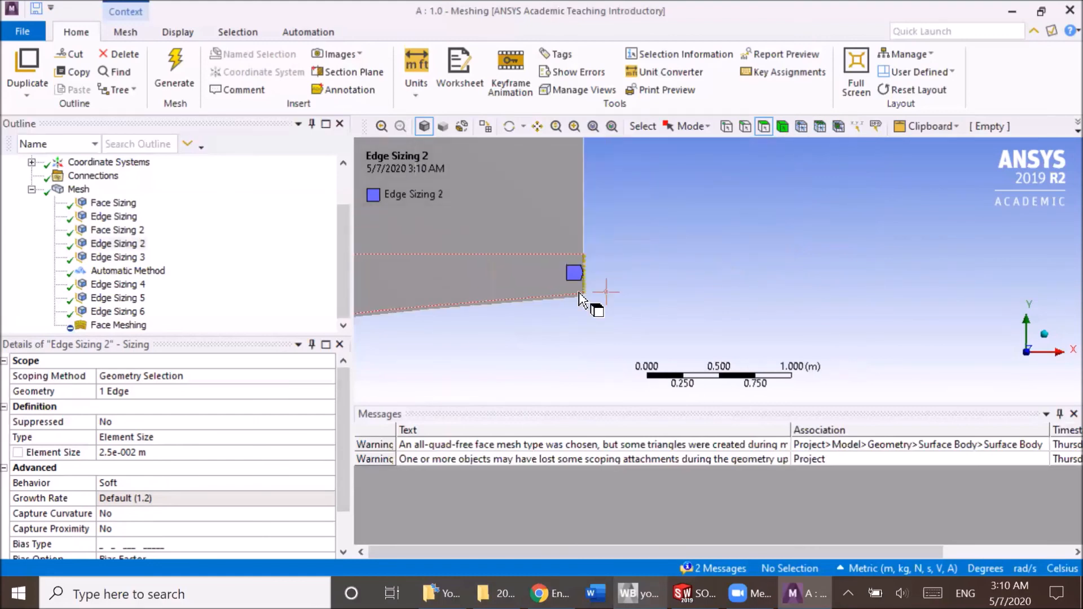
ctrl+middle_drag(509, 301, 787, 271)
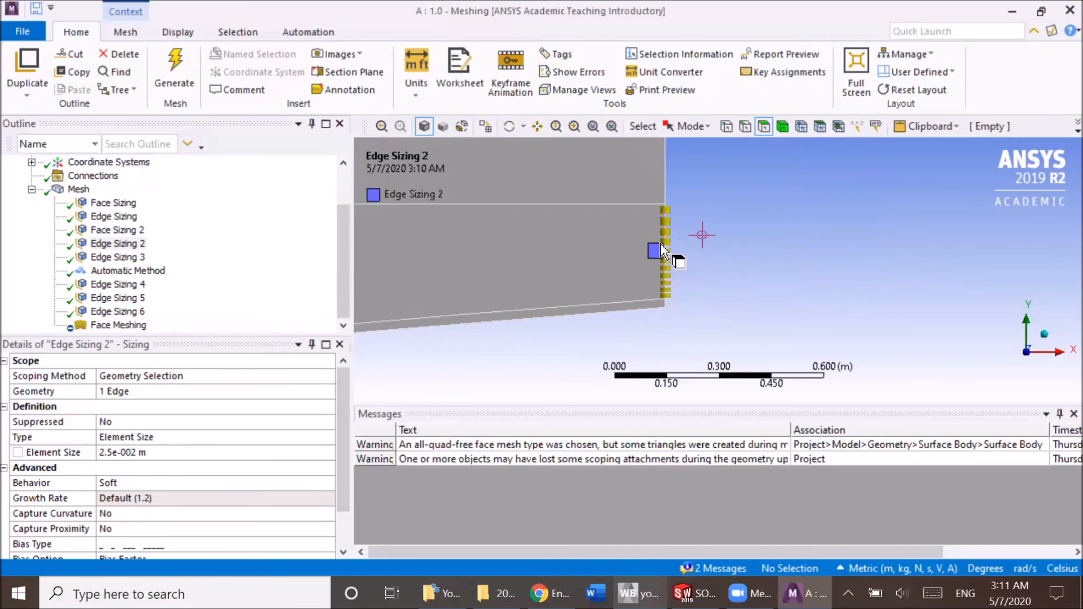
Examine Edge Sizing 4 along the upper part of the downstream boundary, down to where it meets the refined face.
click(120, 286)
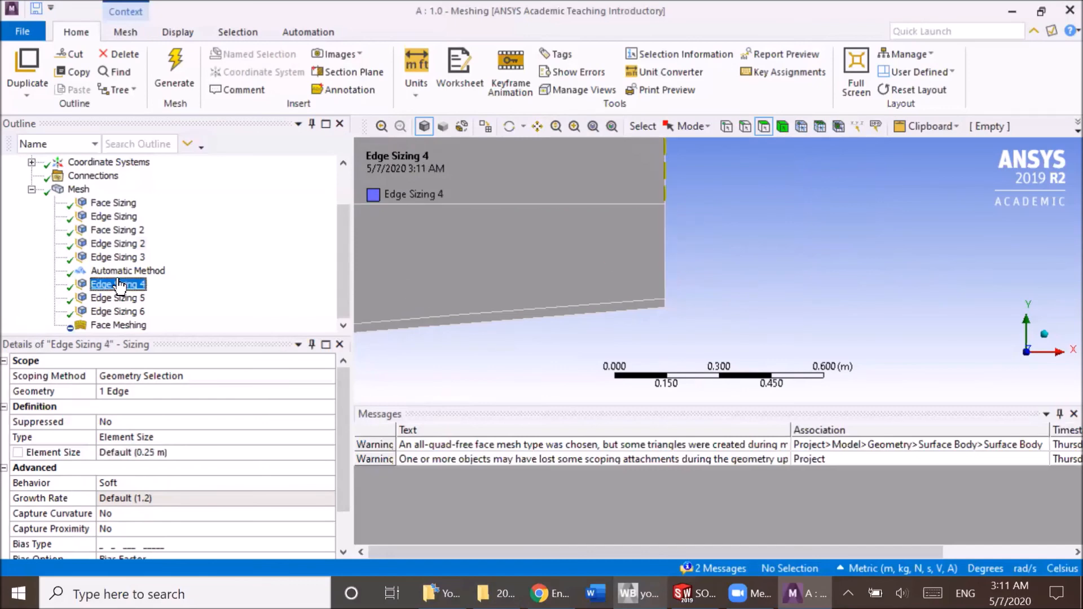
scroll(435, 244, down, 8)
scroll(710, 217, up, 6)
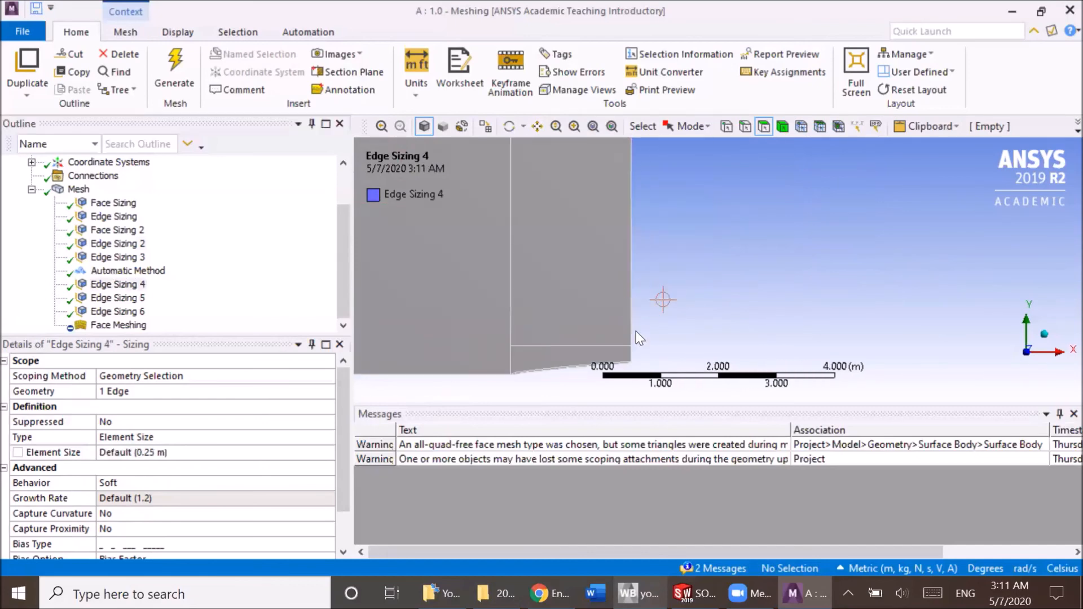
scroll(617, 317, up, 1)
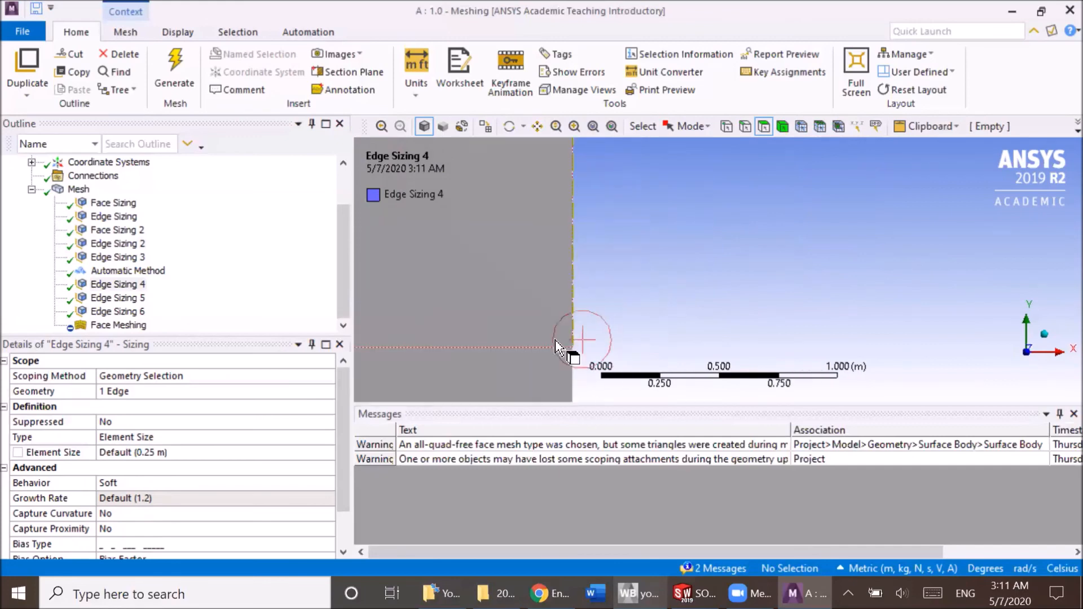
mouse_move(597, 312)
ctrl+middle_down()
mouse_move(596, 329)
mouse_move(612, 282)
mouse_move(551, 328)
mouse_move(600, 281)
mouse_move(754, 179)
ctrl+middle_up()
scroll(726, 246, down, 6)
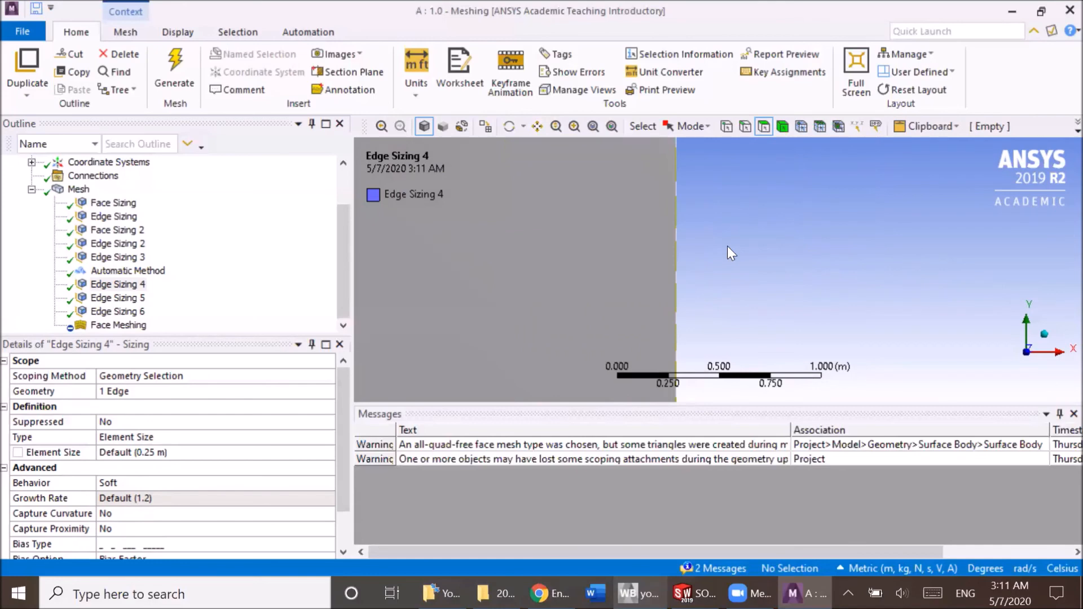
ctrl+middle_drag(723, 330, 684, 189)
scroll(643, 299, up, 5)
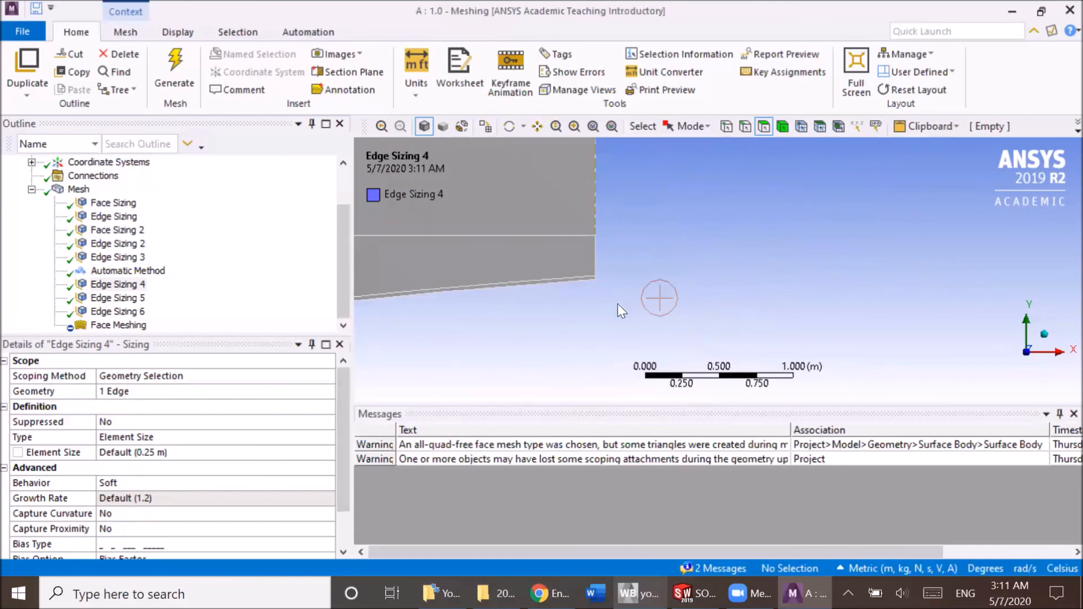
Set Edge Sizing 2's Bias Type to No Bias, then restore its short-to-long bias pattern.
click(112, 244)
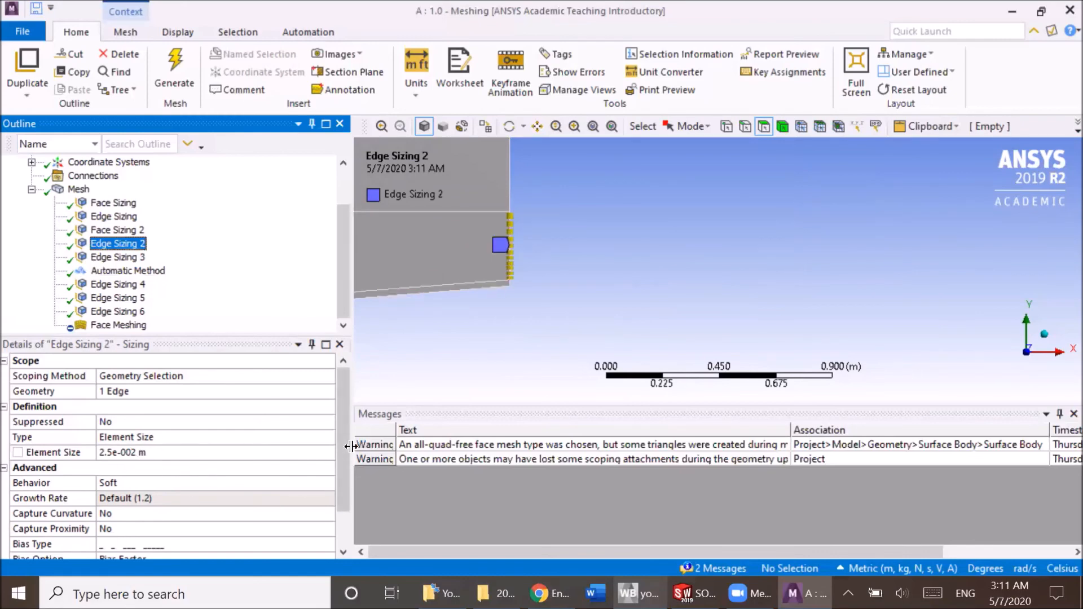
scroll(340, 483, down, 1)
click(300, 498)
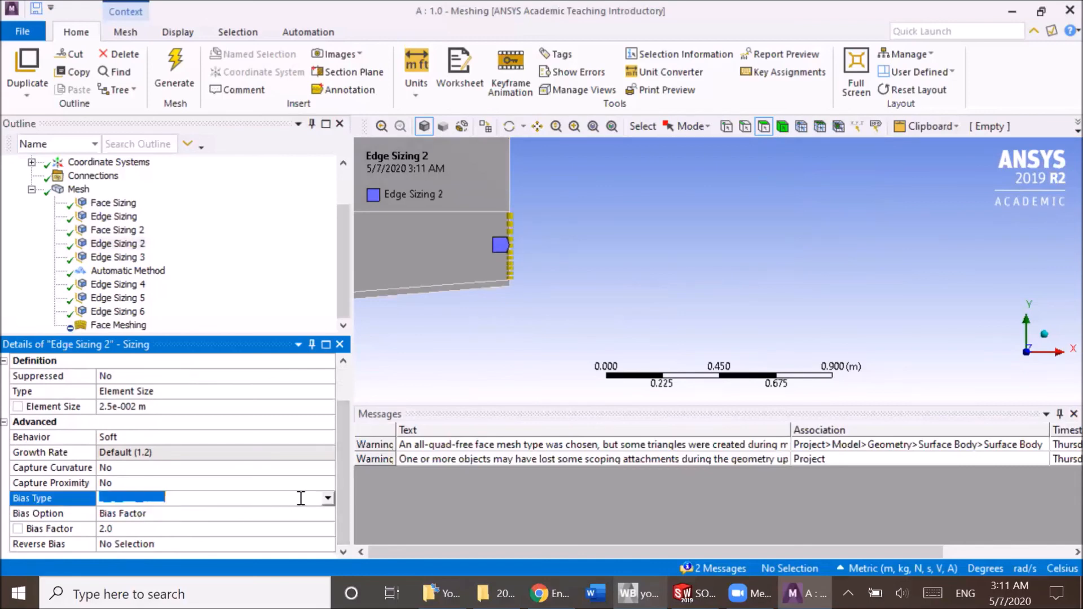
click(329, 499)
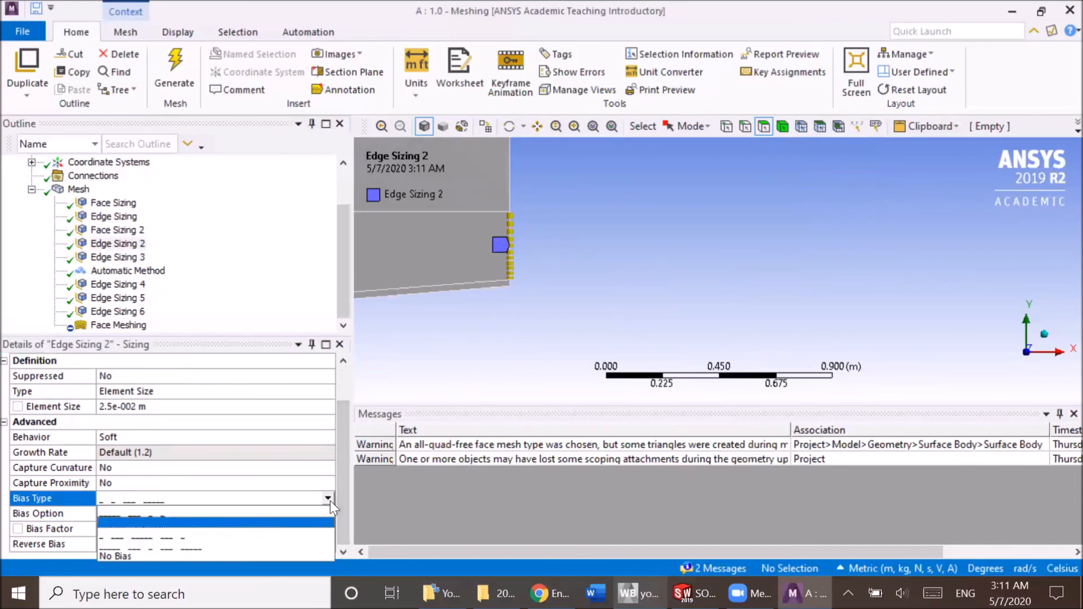
click(273, 553)
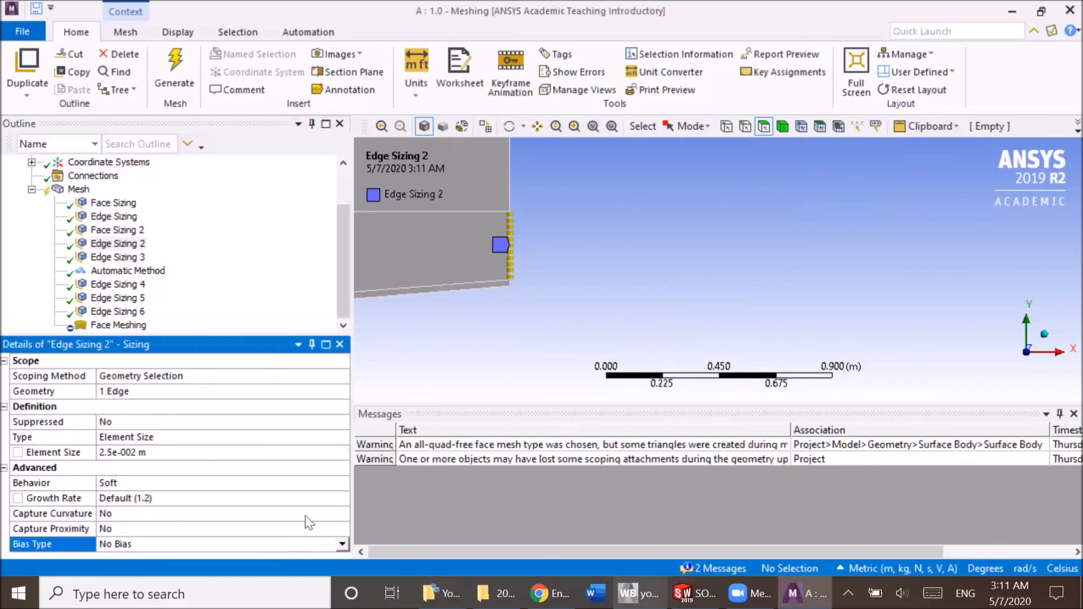
click(341, 543)
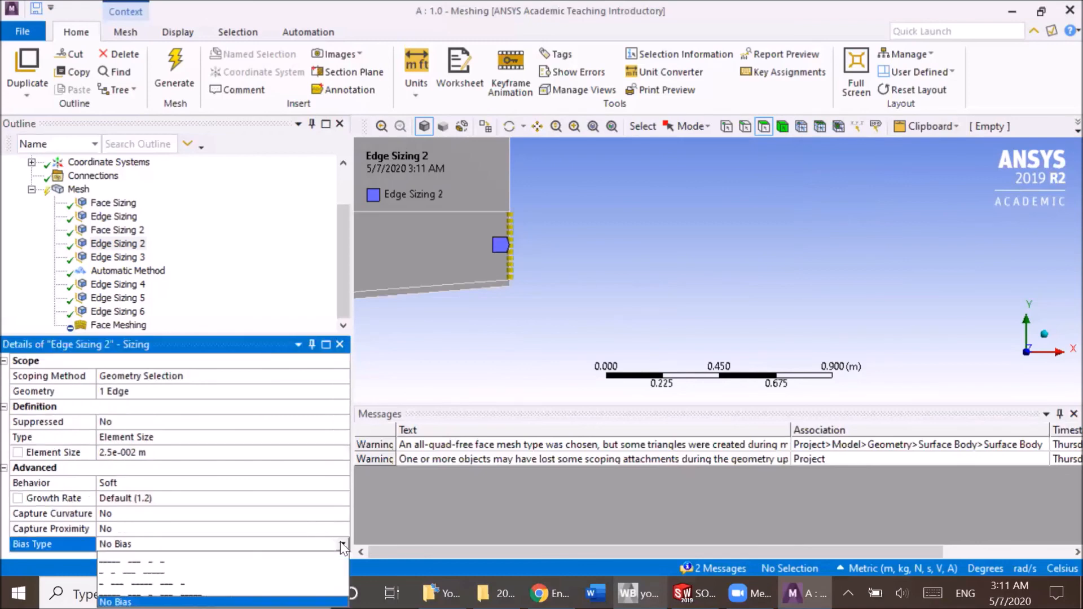
click(299, 570)
Examine the biased divisions of Edge Sizing 2 close up on the downstream edge.
scroll(307, 544, down, 2)
scroll(463, 247, up, 5)
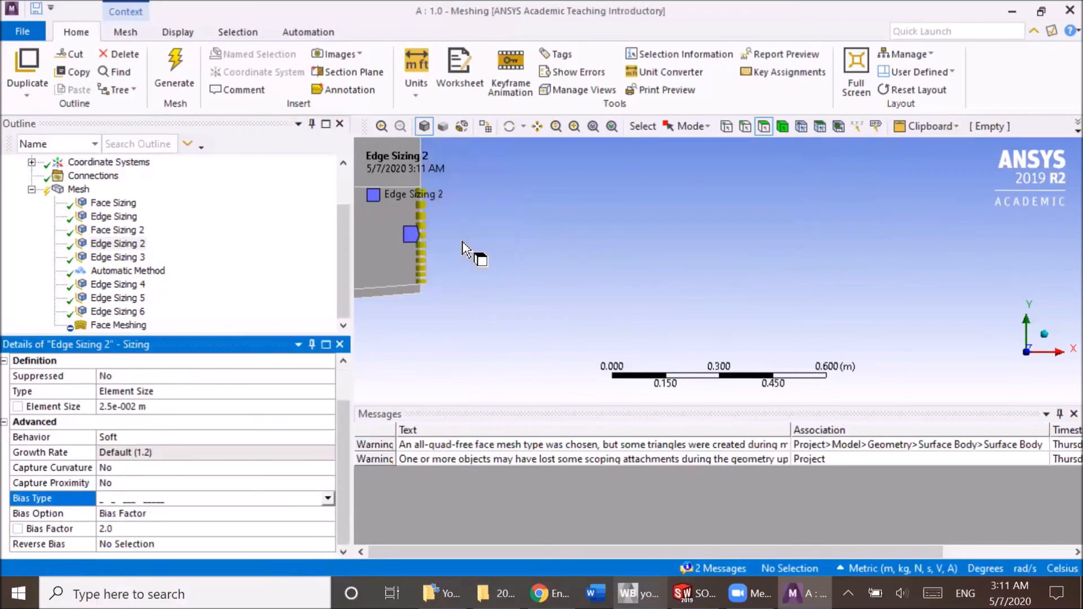
scroll(411, 290, down, 3)
ctrl+middle_drag(458, 296, 767, 295)
scroll(587, 267, up, 2)
scroll(587, 267, up, 1)
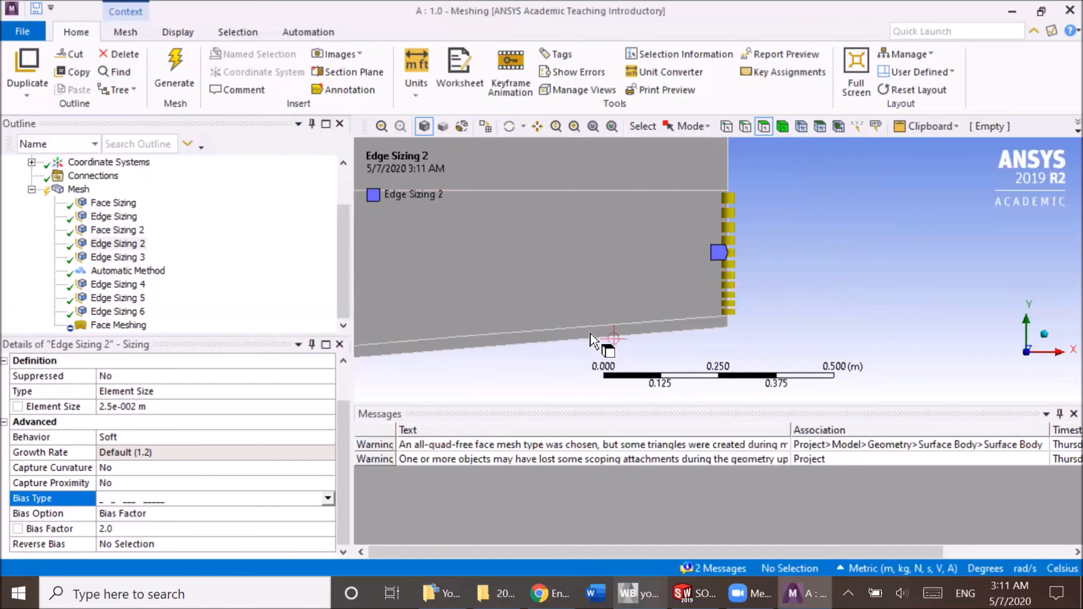
Display the mesh and examine the element spacing from the downstream edge along the curved wall to the nose.
click(78, 189)
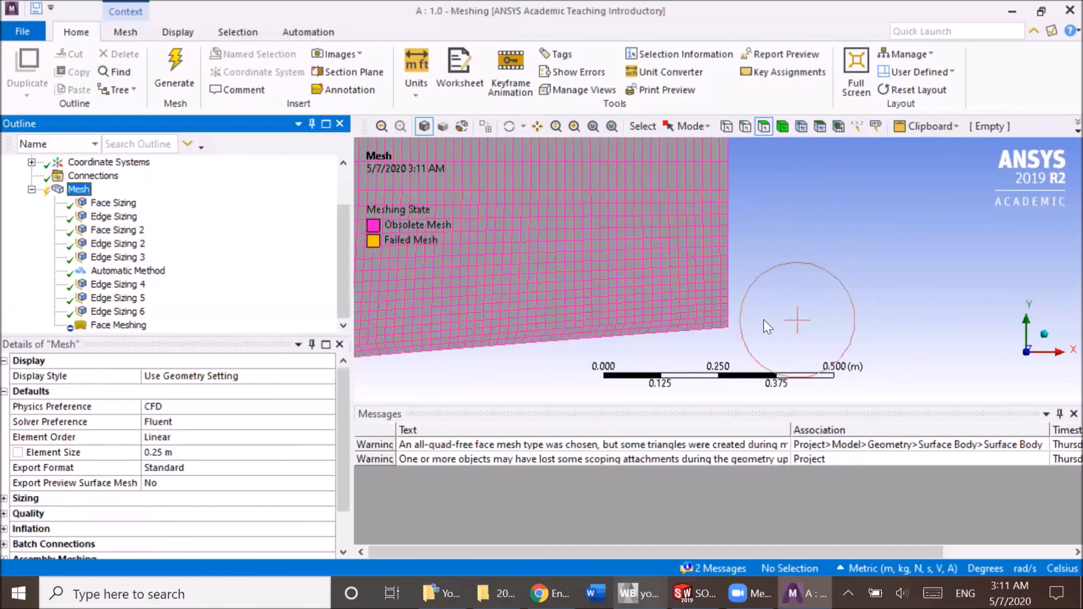
scroll(753, 328, down, 1)
scroll(753, 328, down, 1)
ctrl+middle_drag(615, 319, 919, 291)
scroll(808, 316, down, 4)
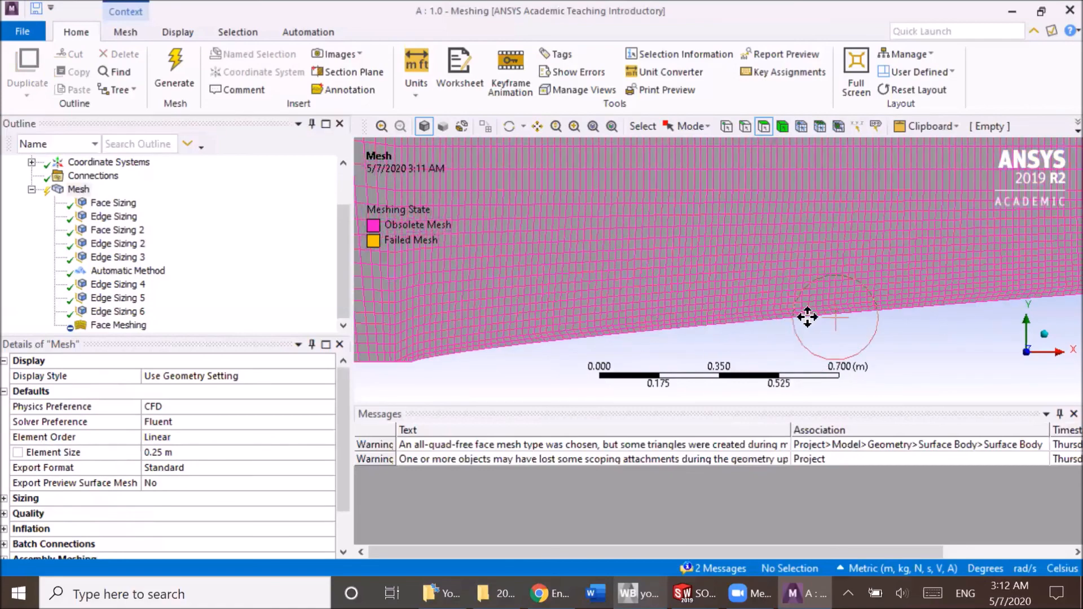
Examine the mesh across the refined downstream face, along its curved wall and at the transition to the coarser upstream region.
ctrl+middle_drag(902, 218, 823, 369)
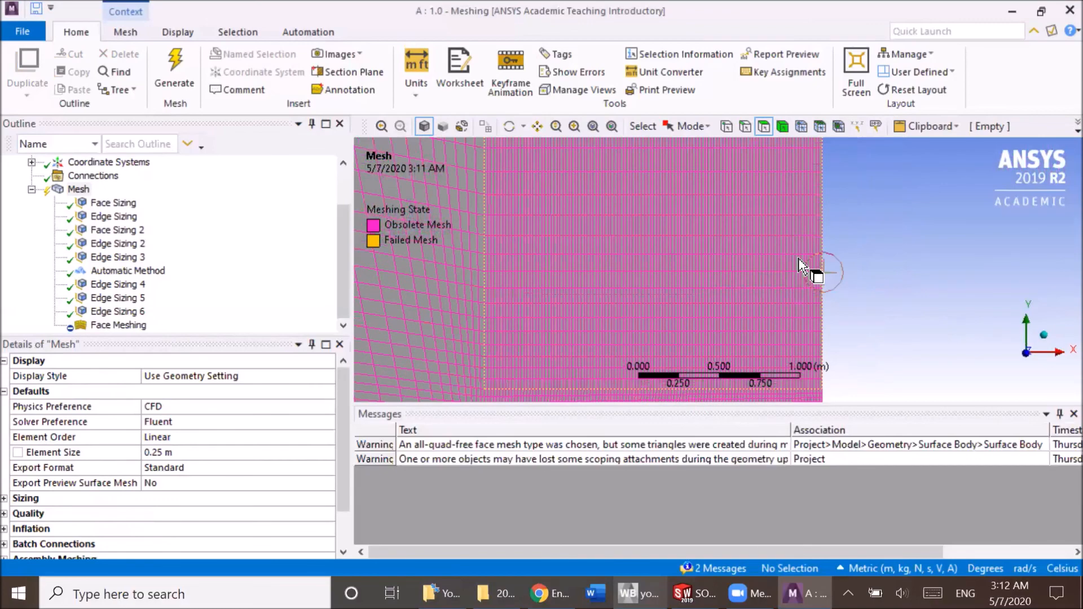
ctrl+middle_drag(785, 325, 782, 201)
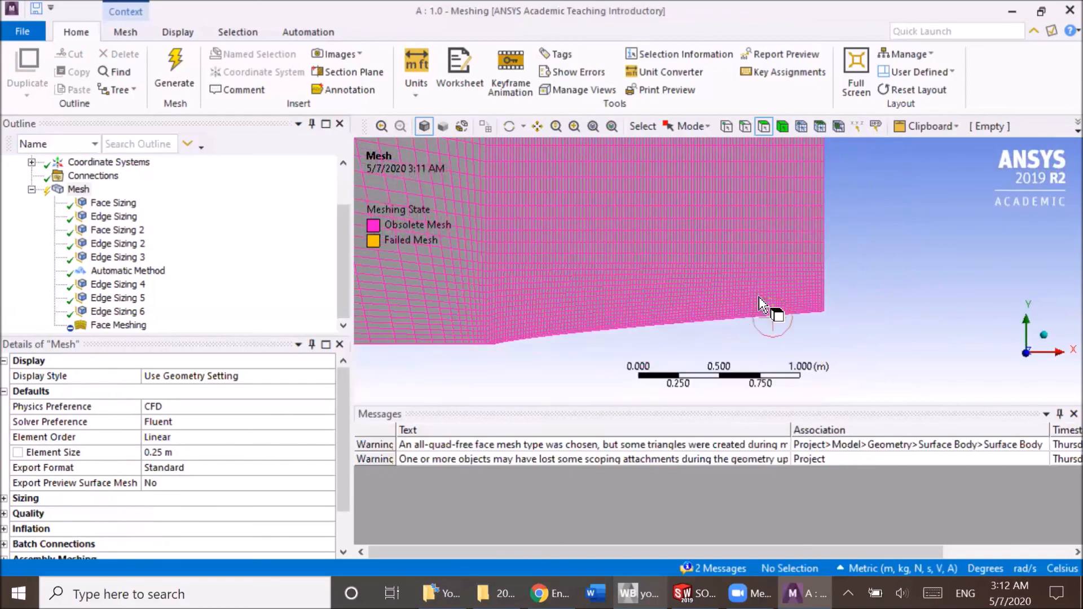
ctrl+middle_drag(677, 322, 738, 327)
scroll(676, 338, up, 5)
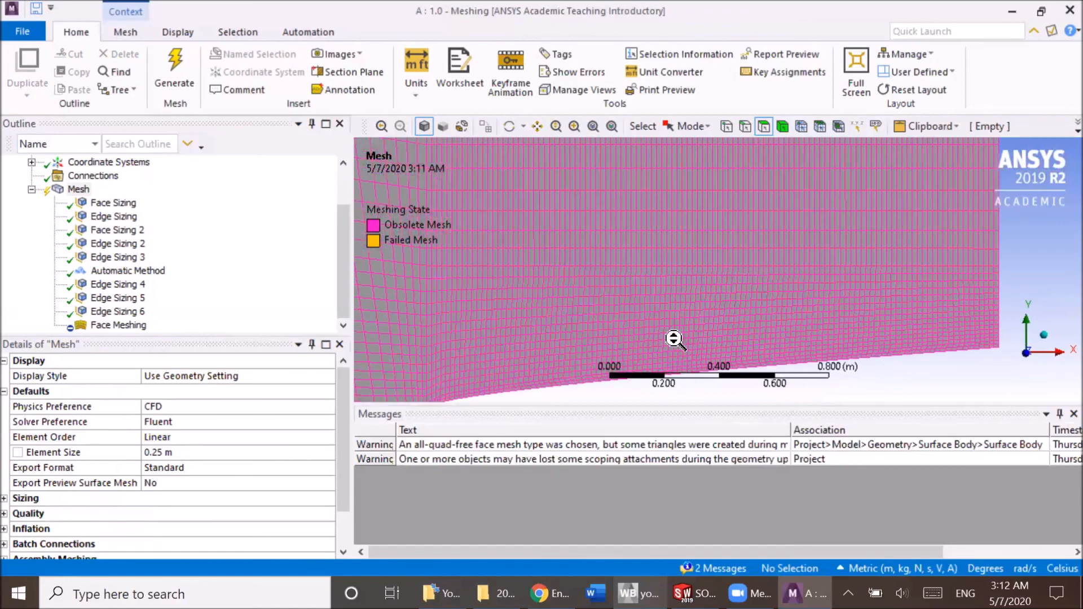
scroll(677, 339, down, 2)
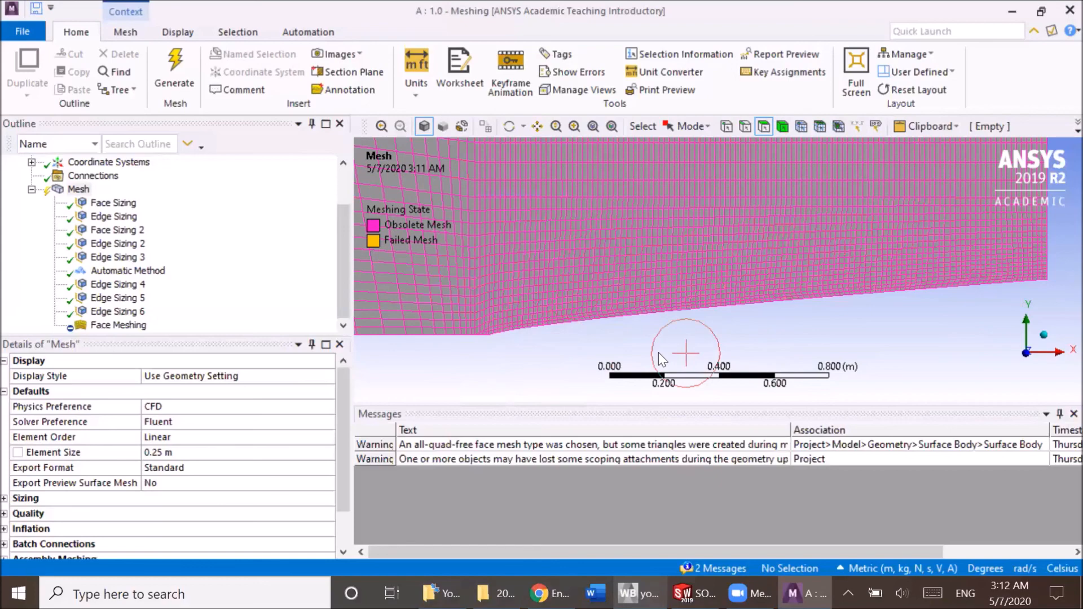
scroll(655, 321, down, 6)
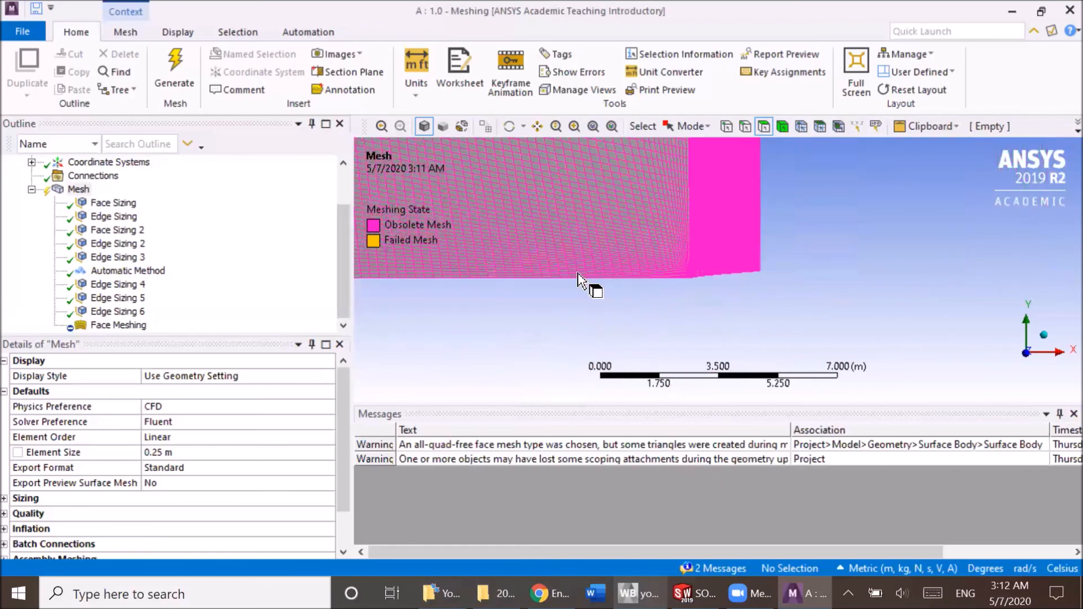
scroll(584, 253, down, 2)
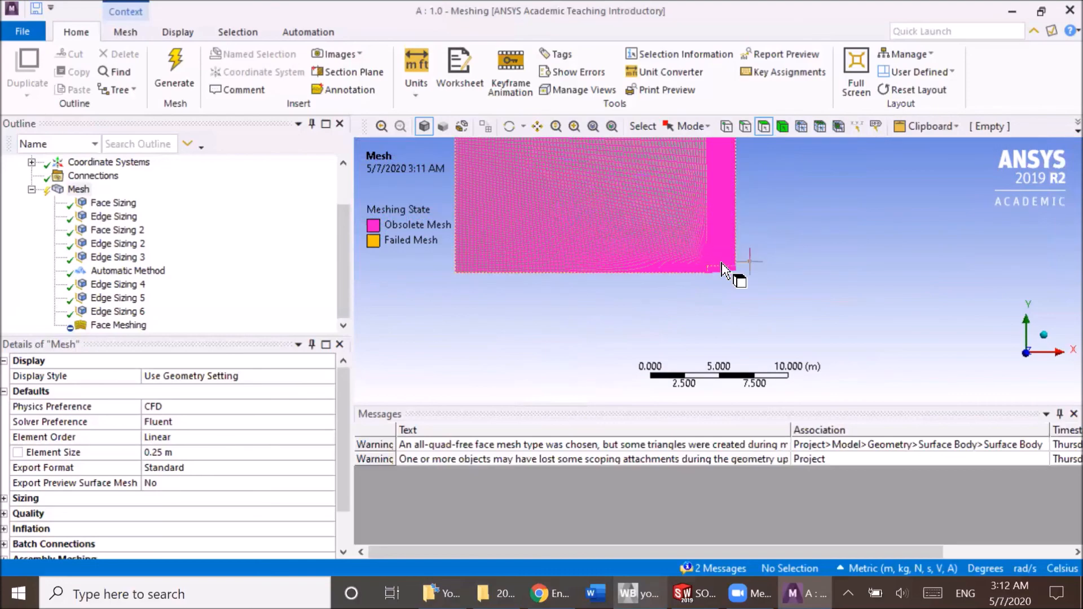
scroll(661, 288, up, 10)
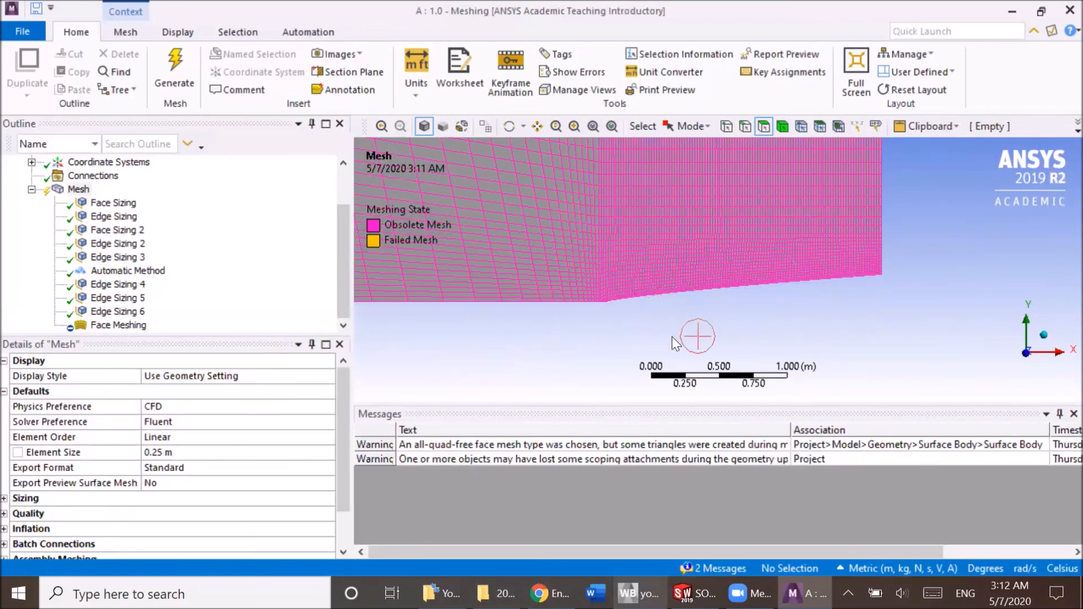
Close the meshing window of the 1.0 model.
click(1058, 14)
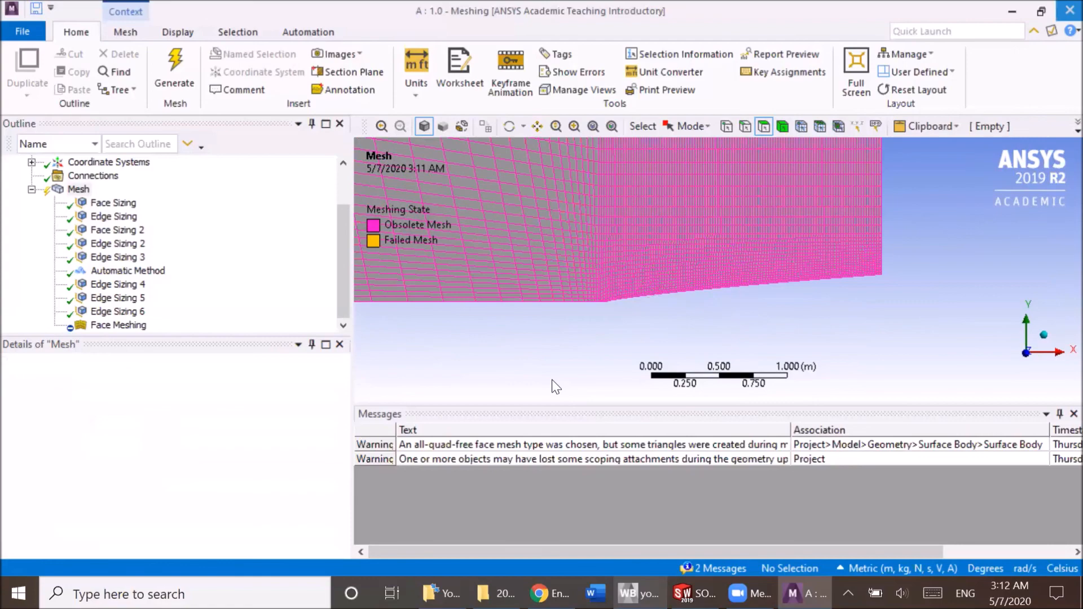